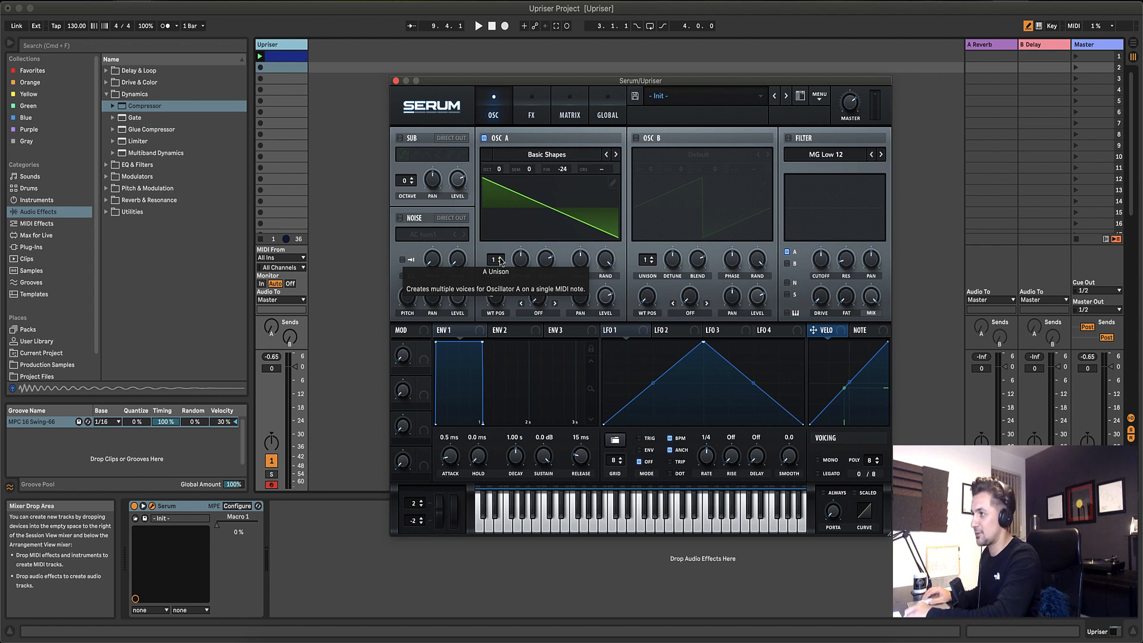
Give oscillator A 4 unison voices with a lower detune, and turn down the master volume.
{"action": "left_click_drag", "start_coordinate": [500, 261], "coordinate": [500, 231]}
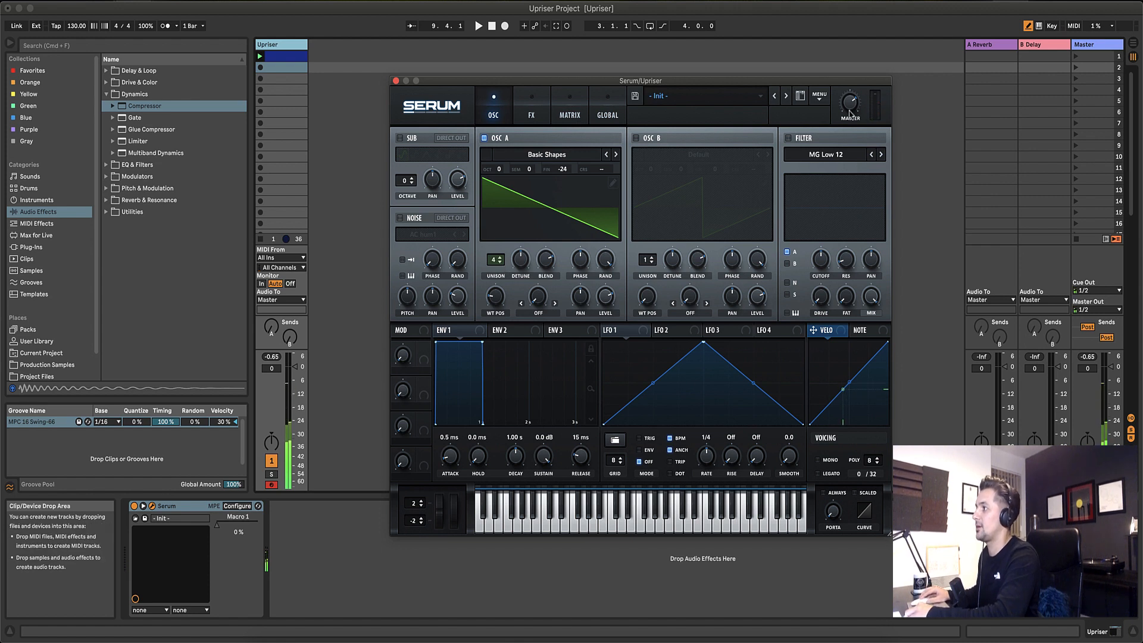
{"action": "left_click_drag", "start_coordinate": [850, 113], "coordinate": [849, 126]}
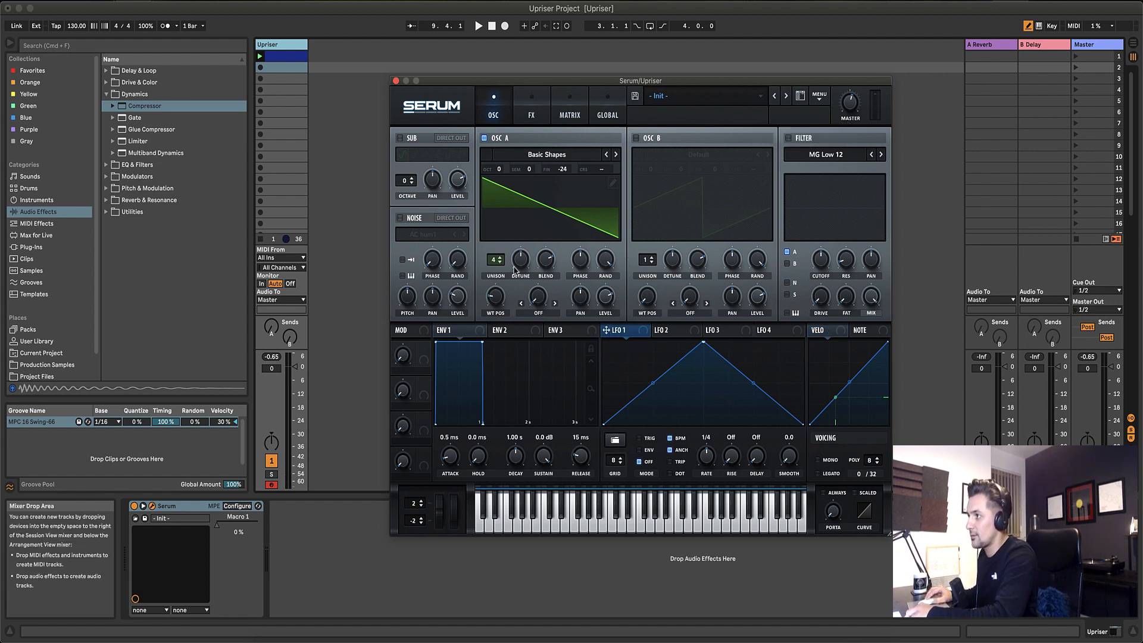
{"action": "left_click_drag", "start_coordinate": [520, 264], "coordinate": [526, 294]}
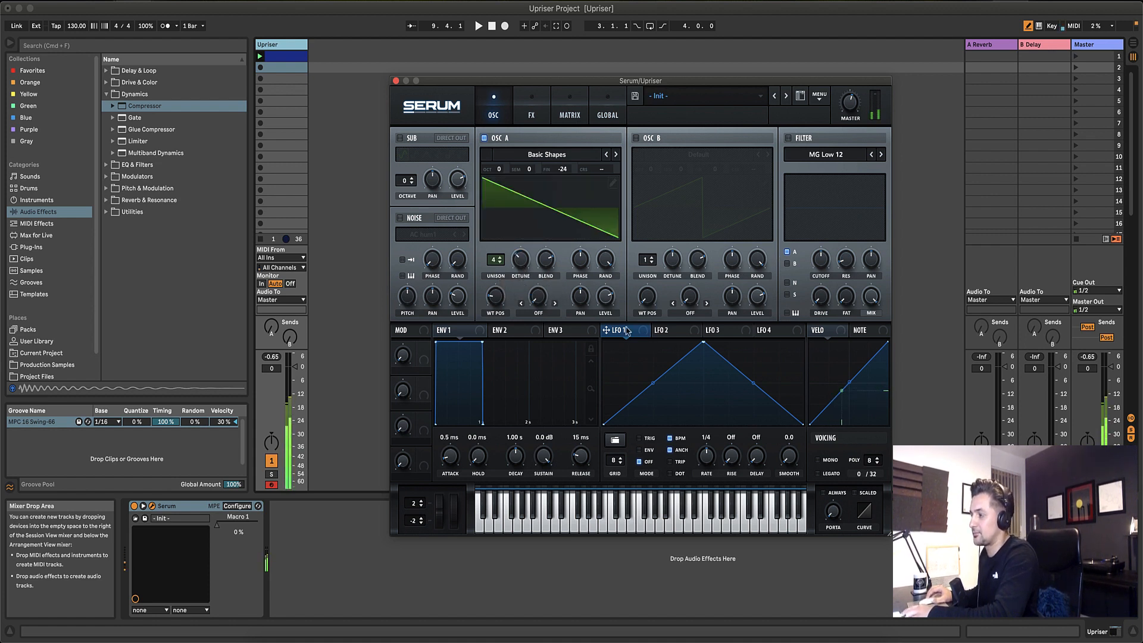
Assign LFO 1 to oscillator A's coarse pitch and make that modulation unidirectional in the matrix.
{"action": "left_click_drag", "start_coordinate": [607, 332], "coordinate": [601, 170]}
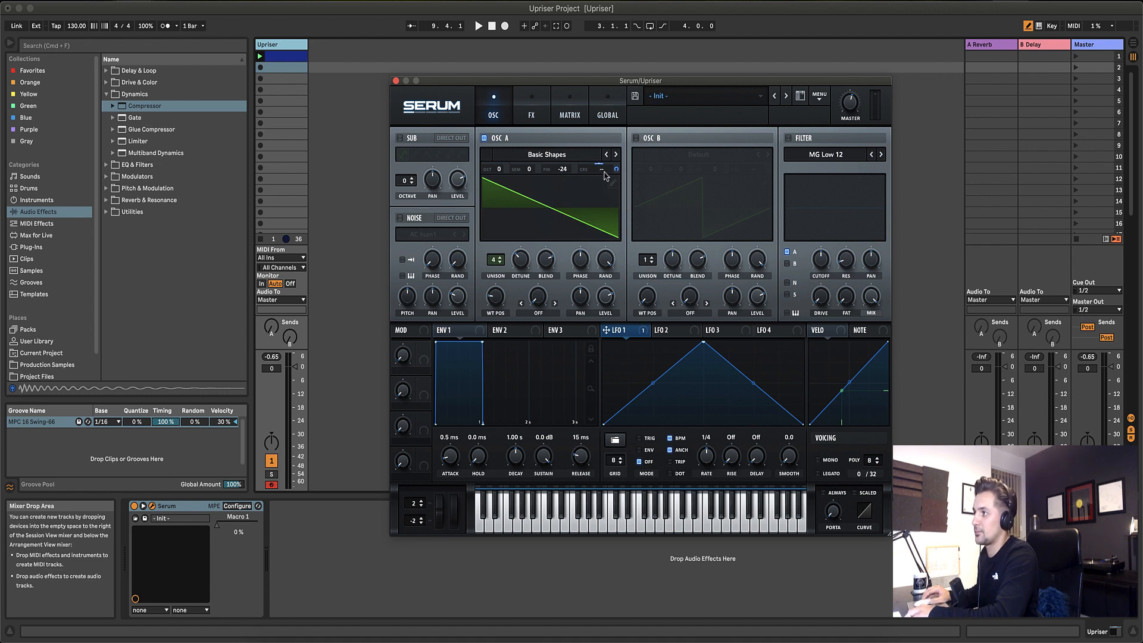
{"action": "left_click", "coordinate": [564, 109]}
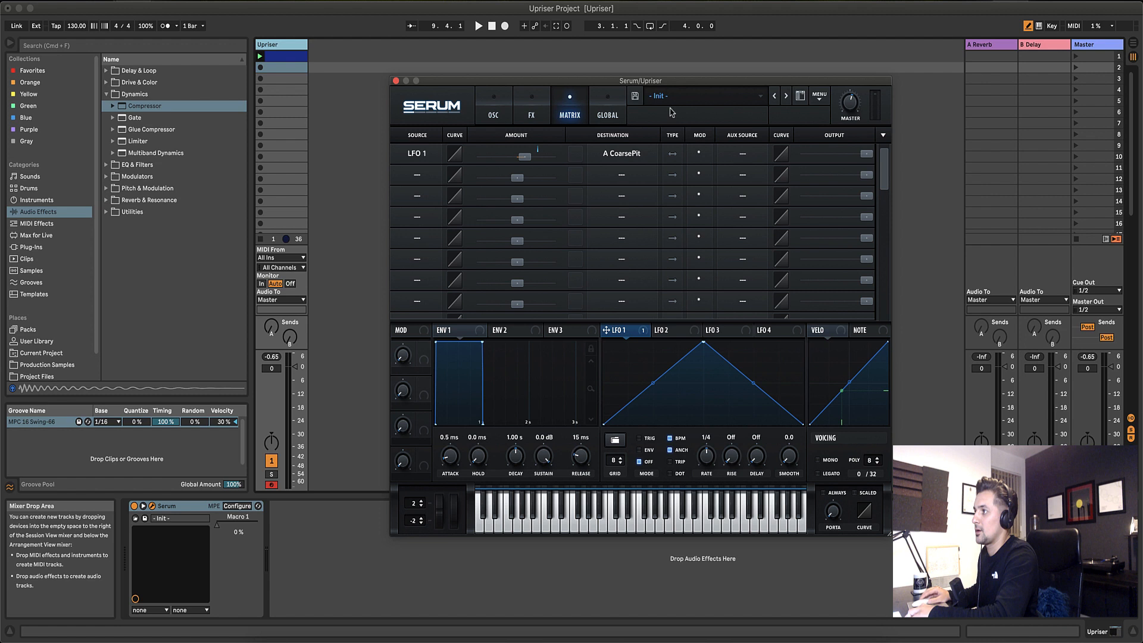
{"action": "left_click", "coordinate": [671, 161]}
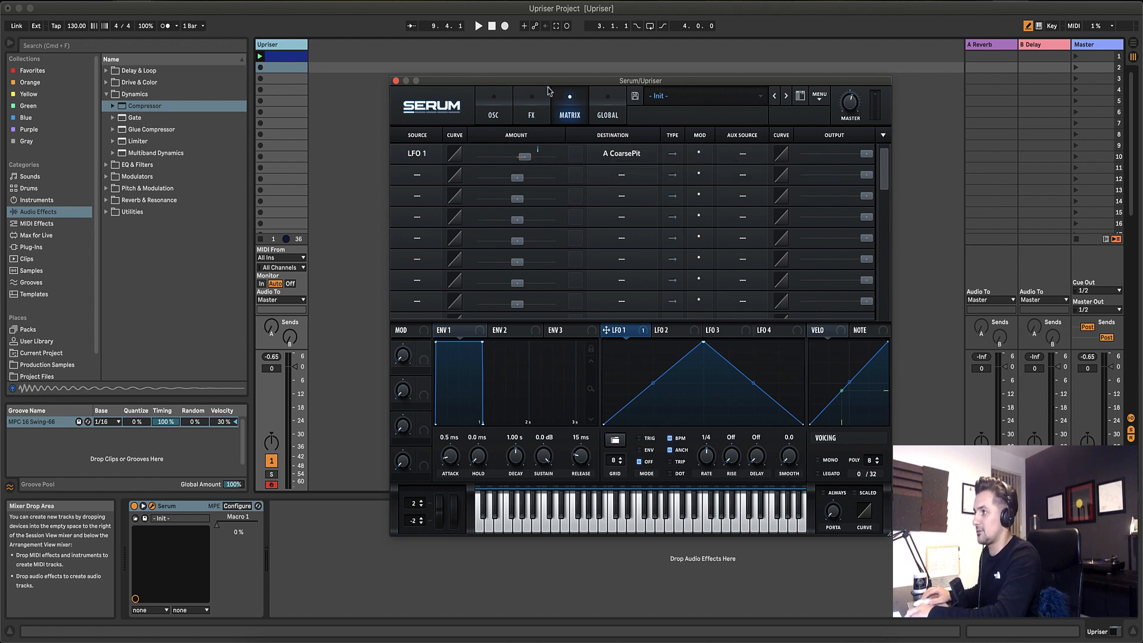
{"action": "left_click", "coordinate": [502, 114]}
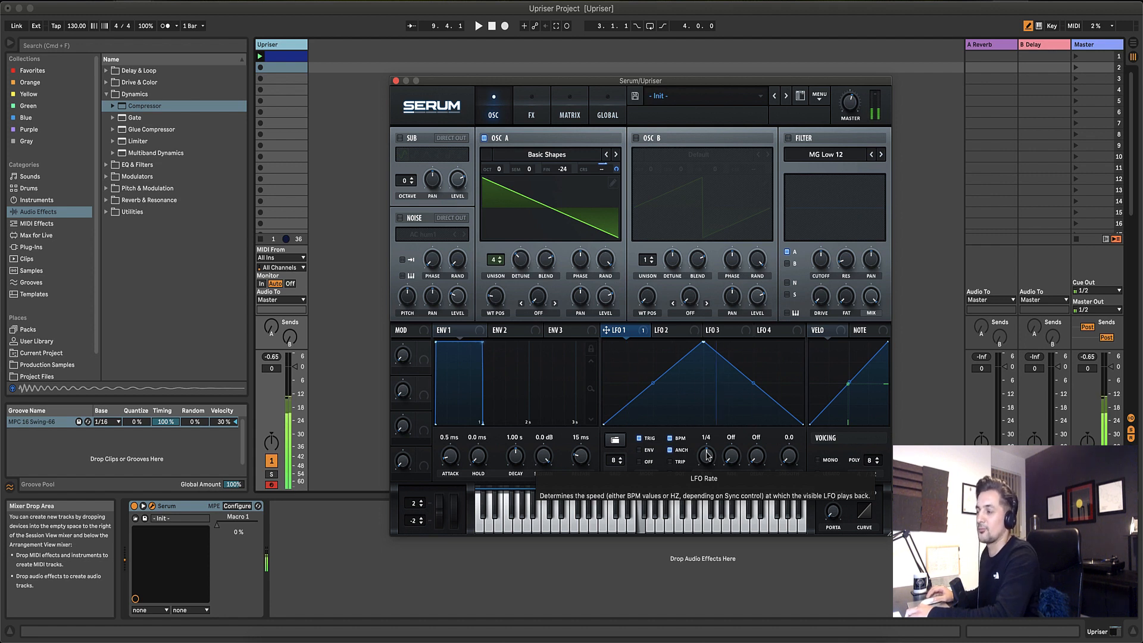
Shape LFO 1 into a straight ramp rising across its full length and set its rate to 8 bar.
{"action": "left_click_drag", "start_coordinate": [704, 343], "coordinate": [803, 341]}
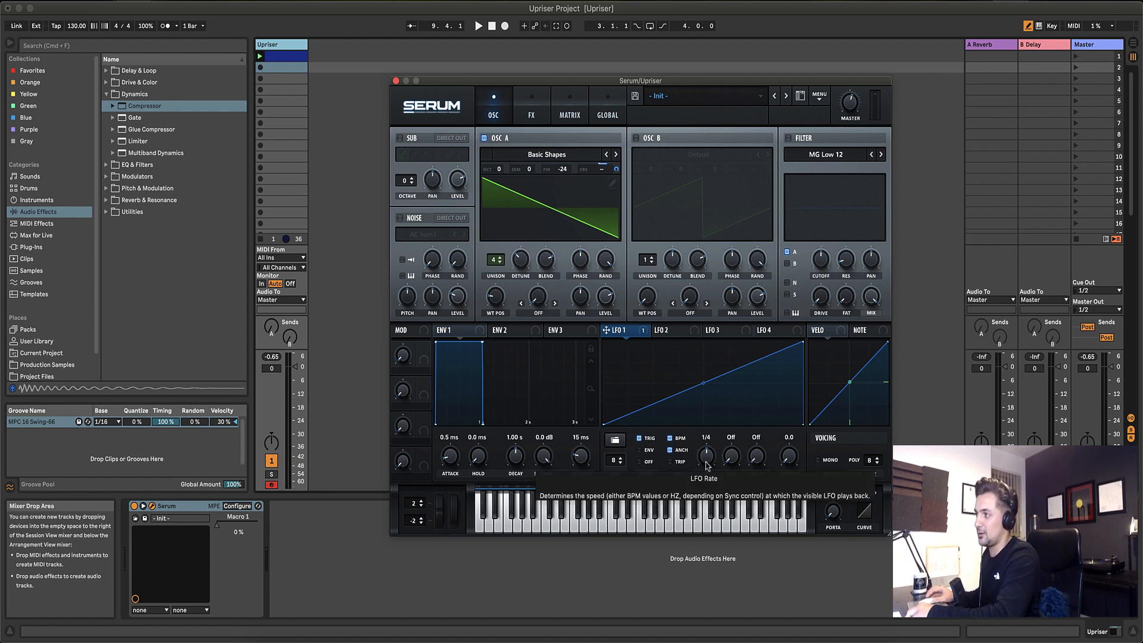
{"action": "left_click_drag", "start_coordinate": [707, 466], "coordinate": [709, 493]}
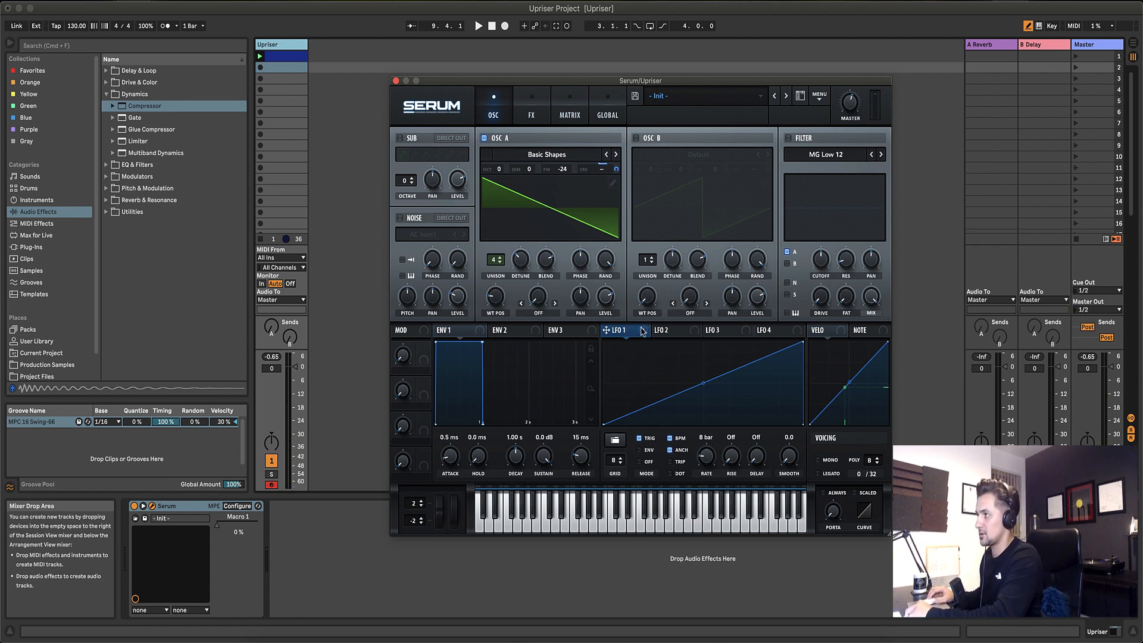
Enable oscillator B with the Analog wavetable Basic Shapes and move its wavetable position to the sawtooth.
{"action": "left_click", "coordinate": [636, 138]}
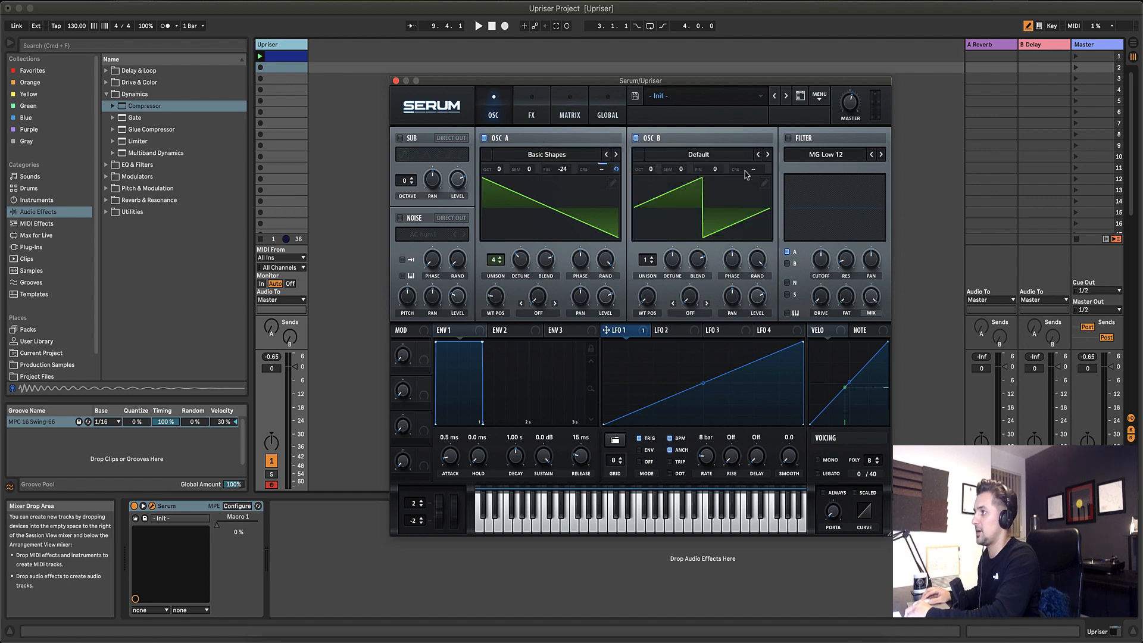
{"action": "left_click", "coordinate": [714, 160]}
{"action": "mouse_move", "coordinate": [719, 174]}
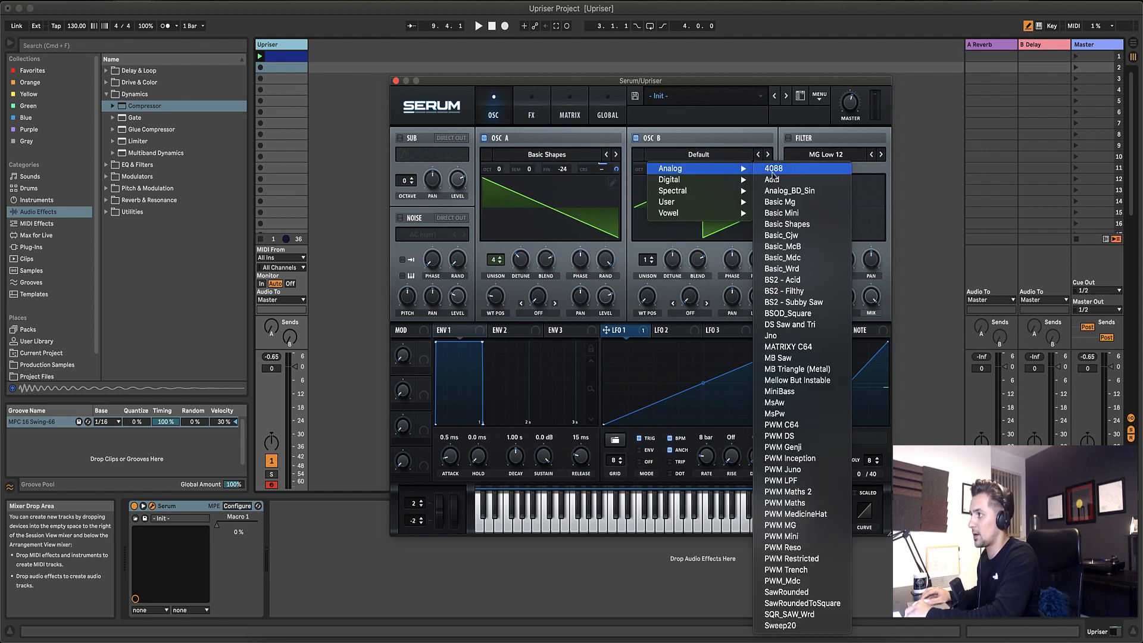
{"action": "left_click", "coordinate": [812, 225]}
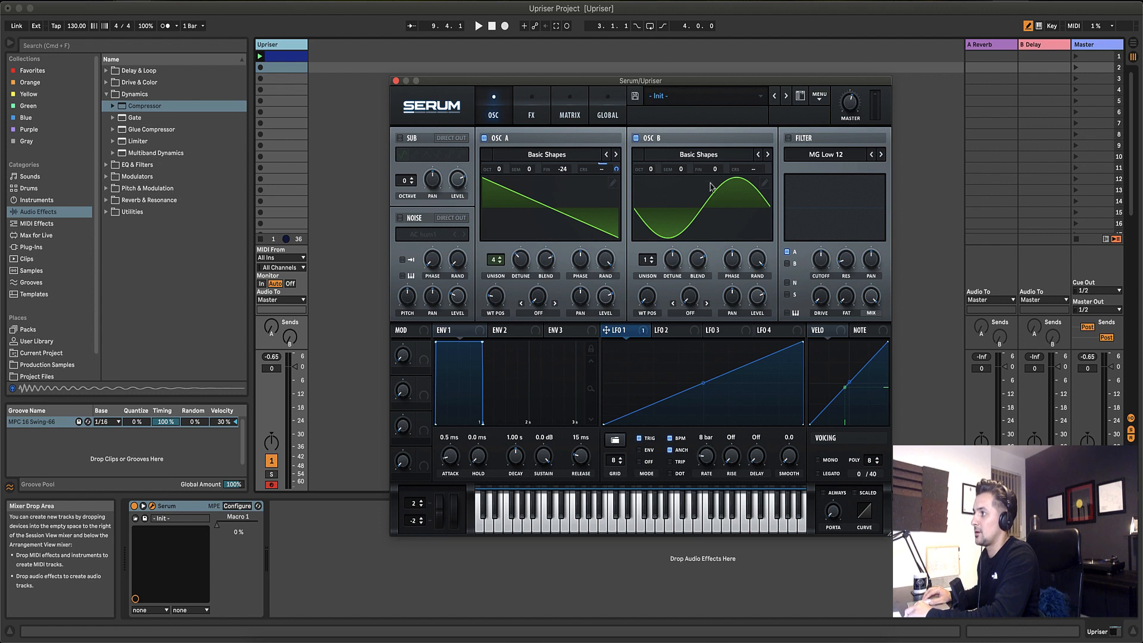
{"action": "left_click_drag", "start_coordinate": [656, 297], "coordinate": [655, 286]}
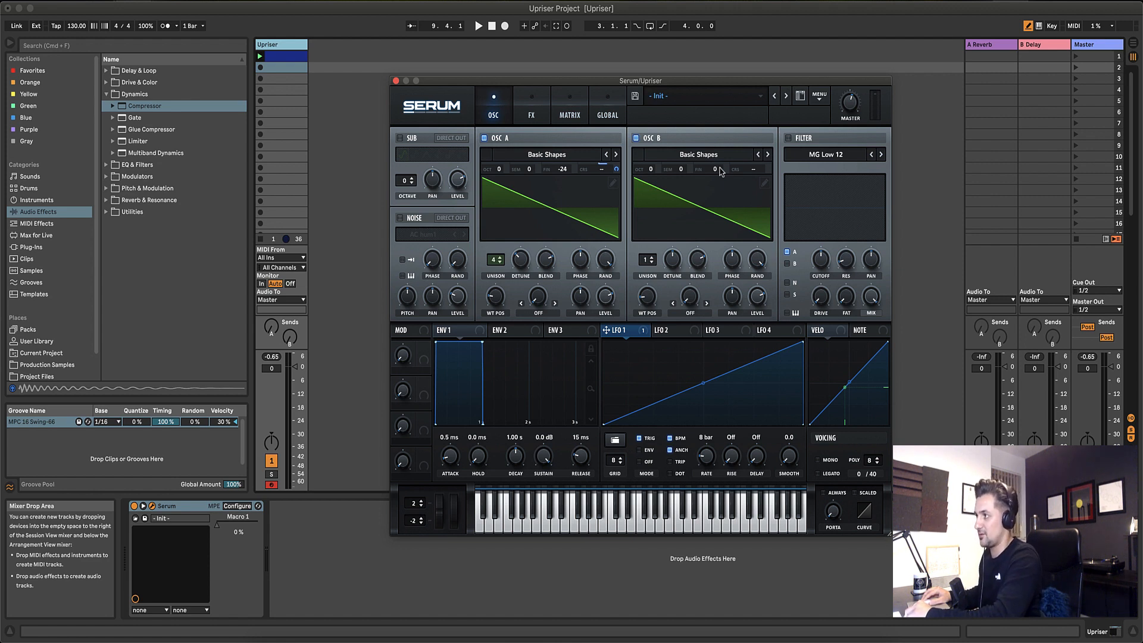
Set oscillator B's fine tuning to -26 and its unison to 4 voices, with a lower detune.
{"action": "left_click_drag", "start_coordinate": [720, 171], "coordinate": [723, 195]}
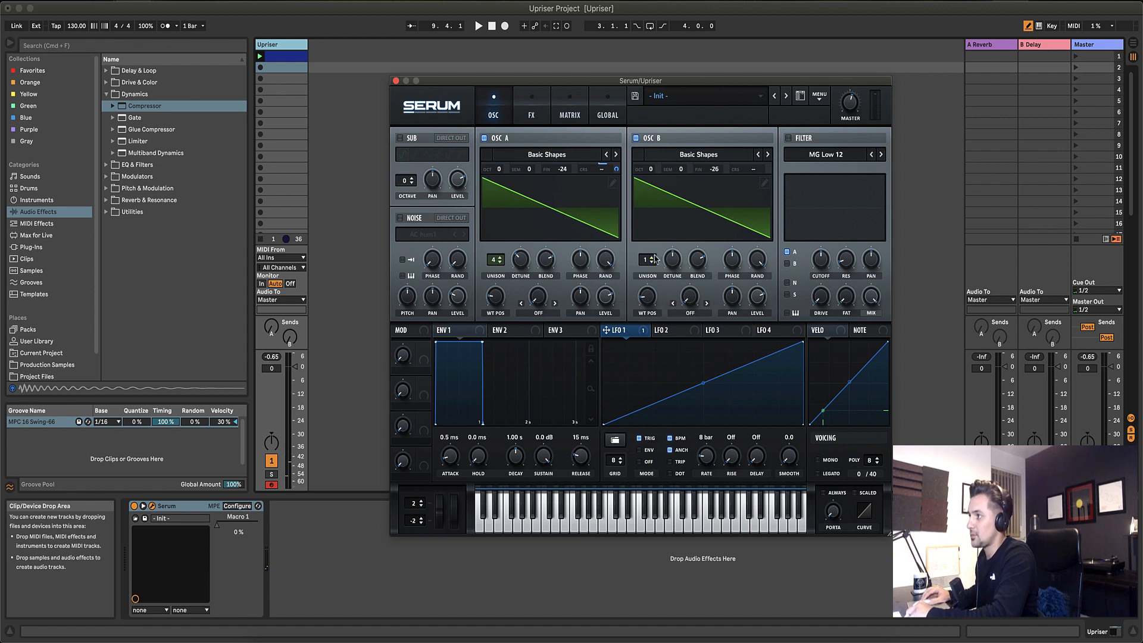
{"action": "left_click_drag", "start_coordinate": [654, 262], "coordinate": [653, 228]}
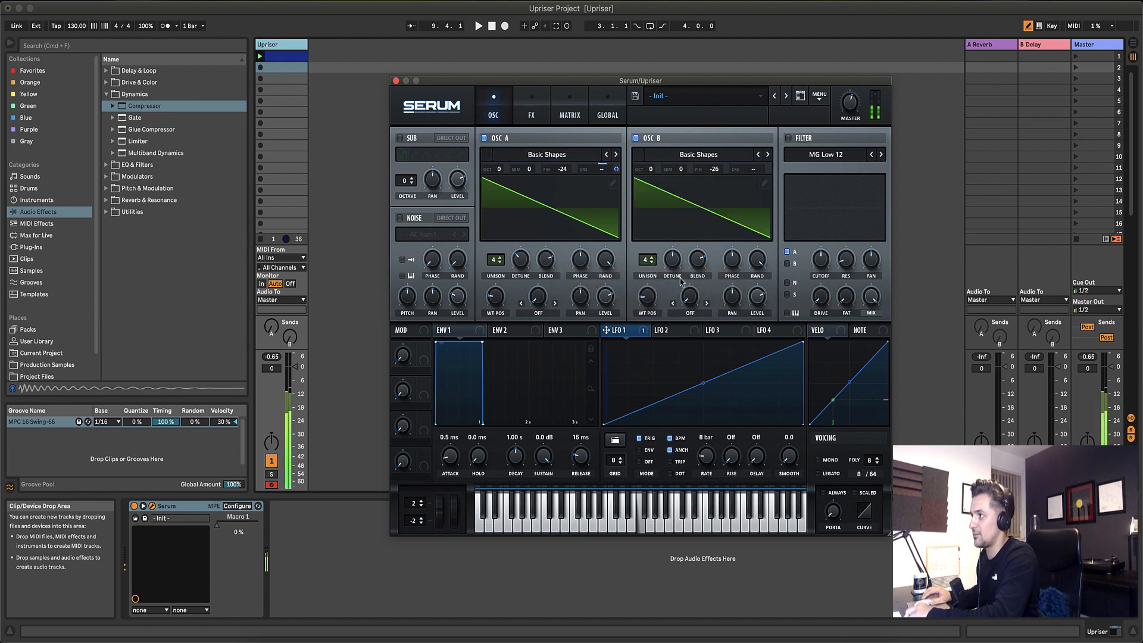
{"action": "left_click_drag", "start_coordinate": [672, 267], "coordinate": [676, 293]}
{"action": "left_click", "coordinate": [677, 266]}
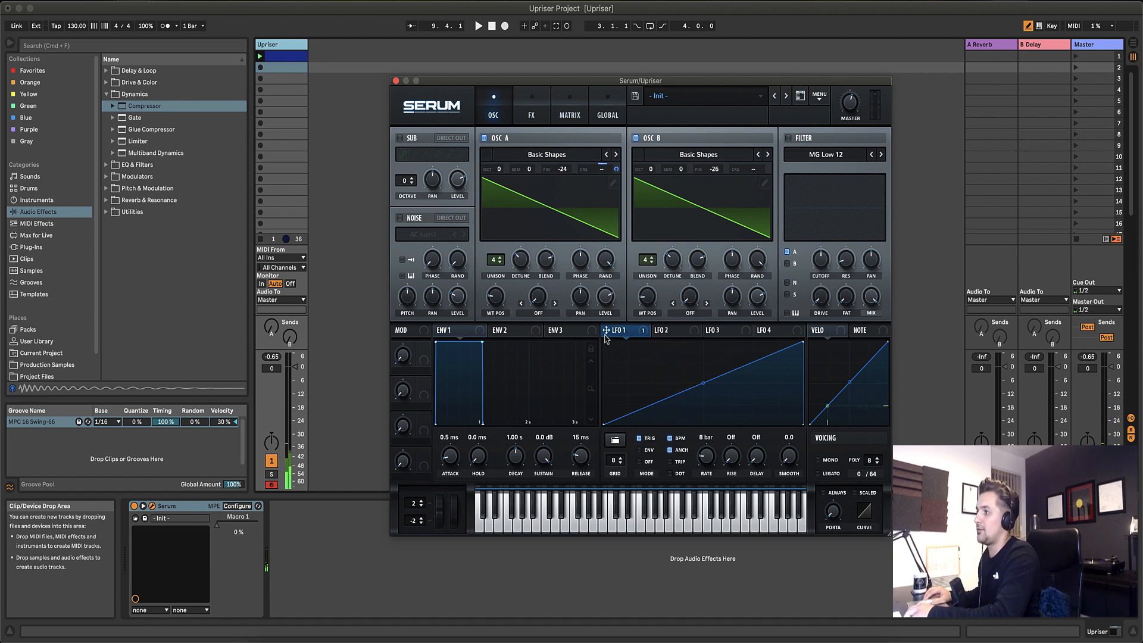
Modulate oscillator B's coarse pitch unidirectionally with LFO 1, and pull the LFO's peak back so the ramp falls just before its end.
{"action": "mouse_move", "coordinate": [606, 335]}
{"action": "left_mouse_down"}
{"action": "mouse_move", "coordinate": [774, 170]}
{"action": "mouse_move", "coordinate": [754, 169]}
{"action": "left_mouse_up"}
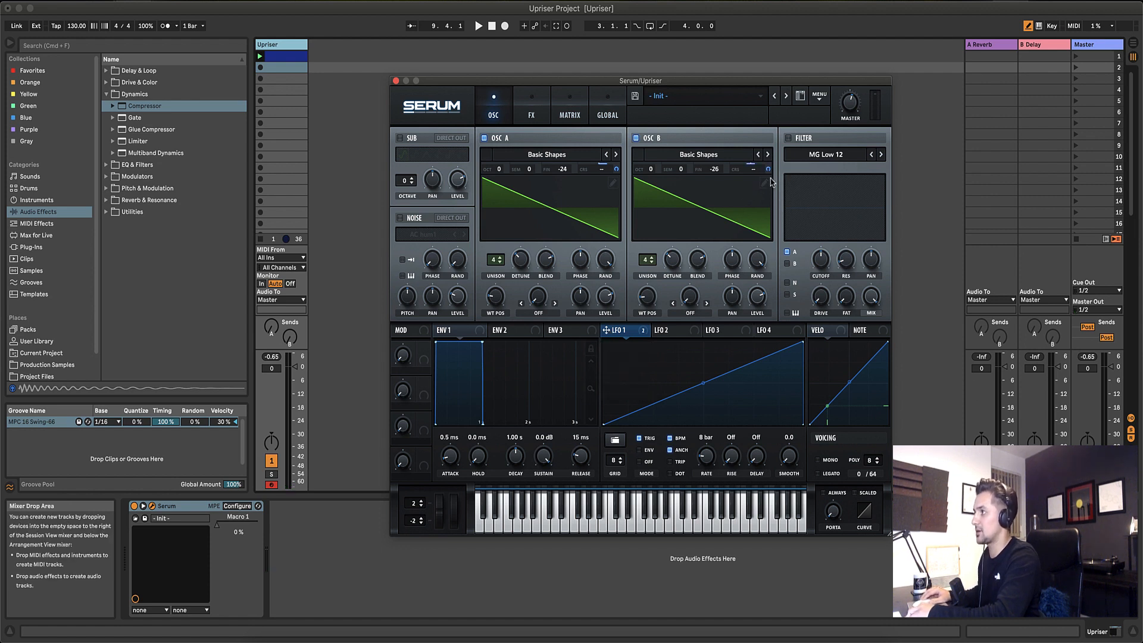
{"action": "left_click", "coordinate": [571, 113]}
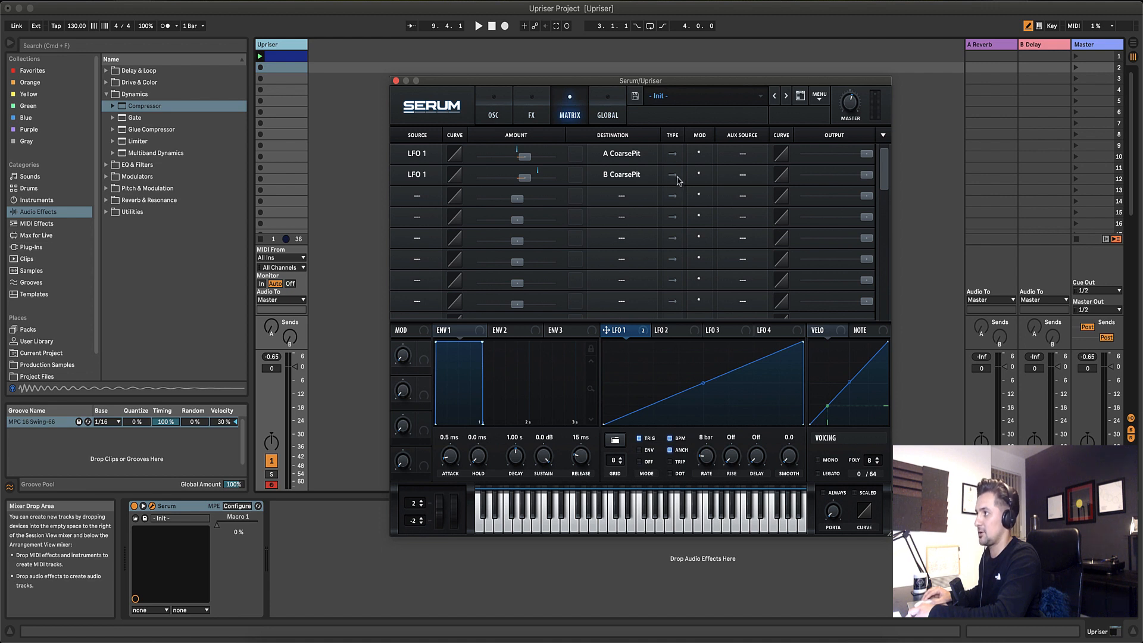
{"action": "left_click", "coordinate": [494, 116]}
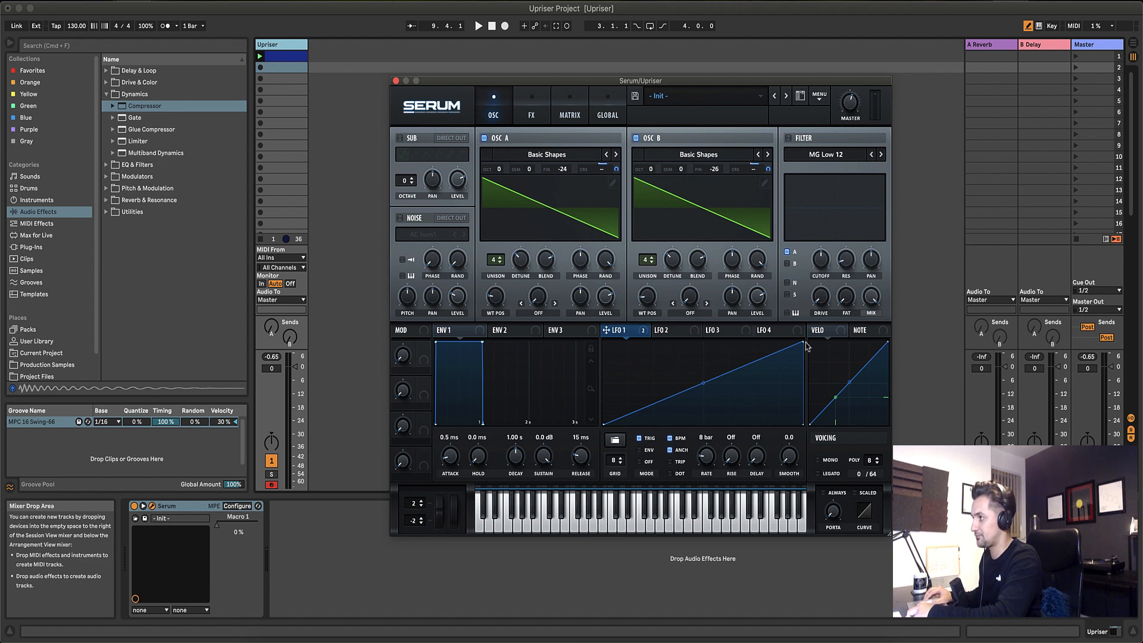
{"action": "left_click_drag", "start_coordinate": [805, 344], "coordinate": [780, 344]}
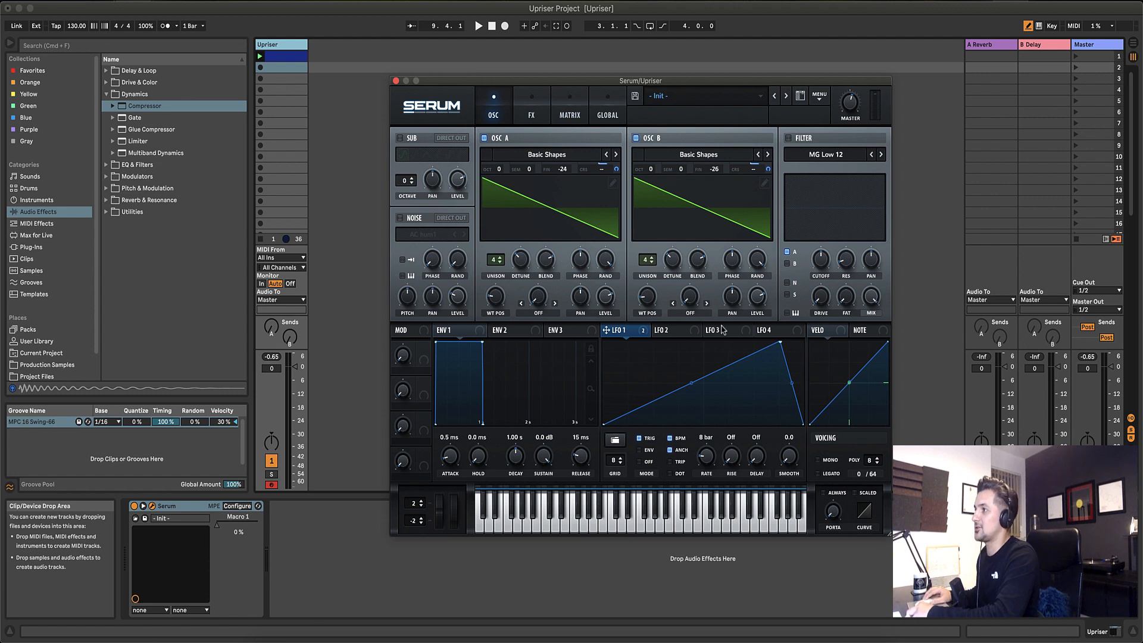
Assign LFO 2 to the unison detune of oscillators A and B, keeping the modulation amount small.
{"action": "left_click", "coordinate": [668, 332]}
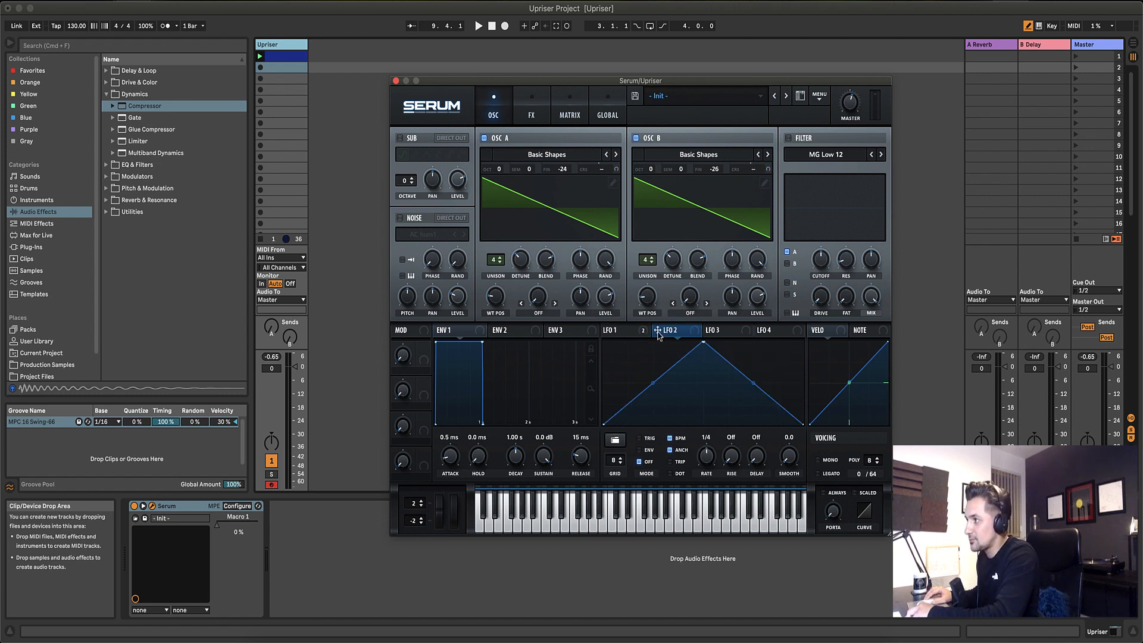
{"action": "left_click_drag", "start_coordinate": [658, 330], "coordinate": [528, 306]}
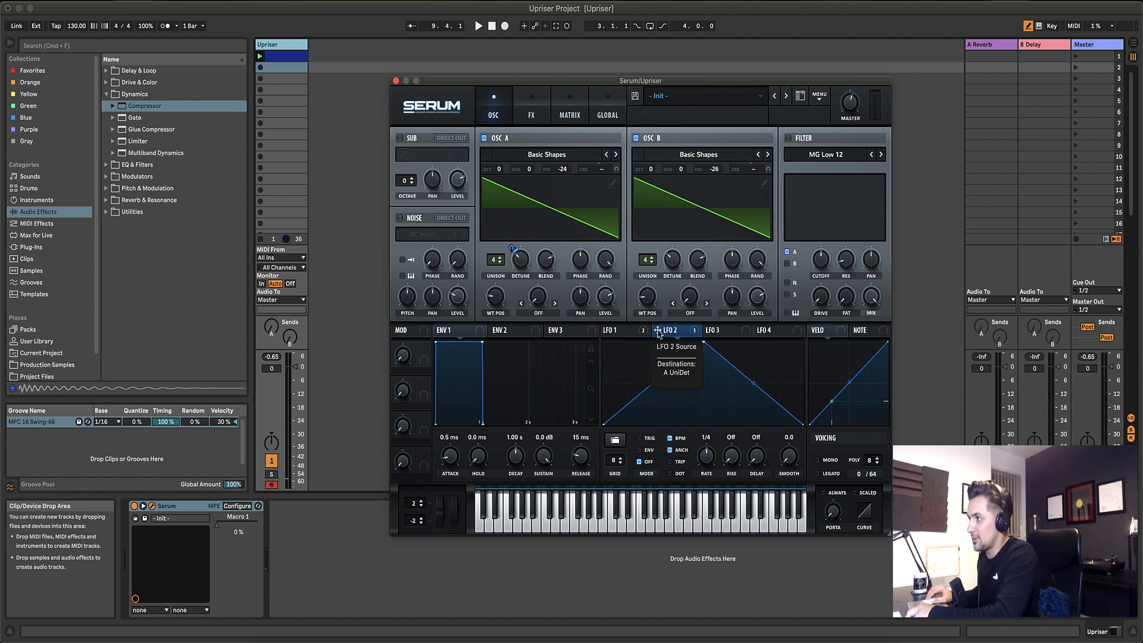
{"action": "left_click_drag", "start_coordinate": [659, 331], "coordinate": [662, 250]}
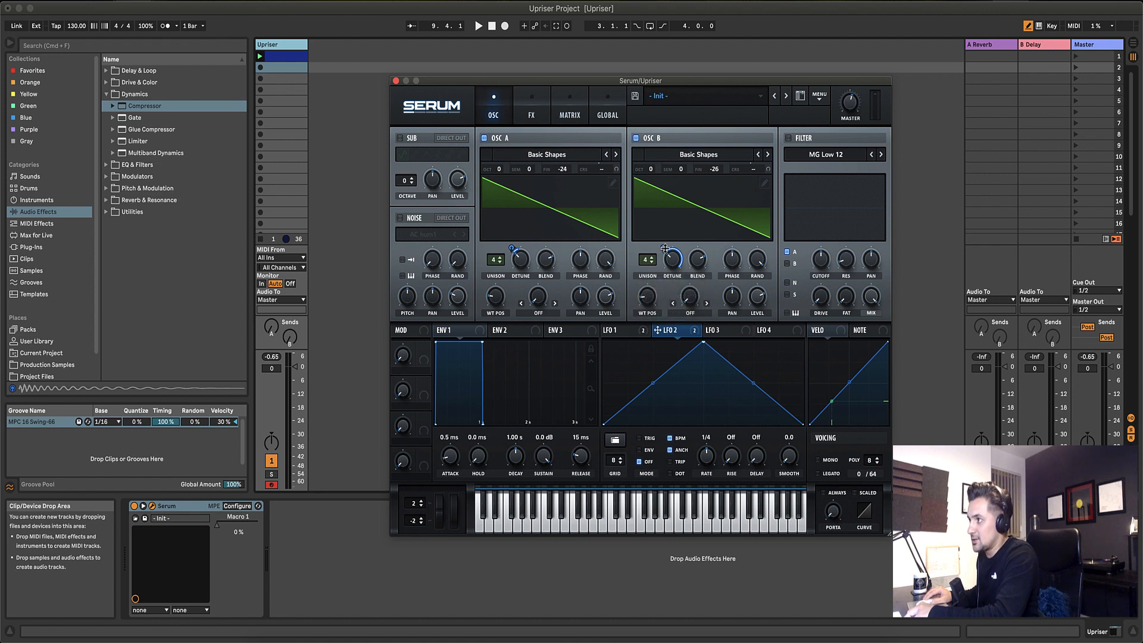
{"action": "mouse_move", "coordinate": [665, 250]}
{"action": "left_click_drag", "start_coordinate": [664, 250], "coordinate": [679, 298]}
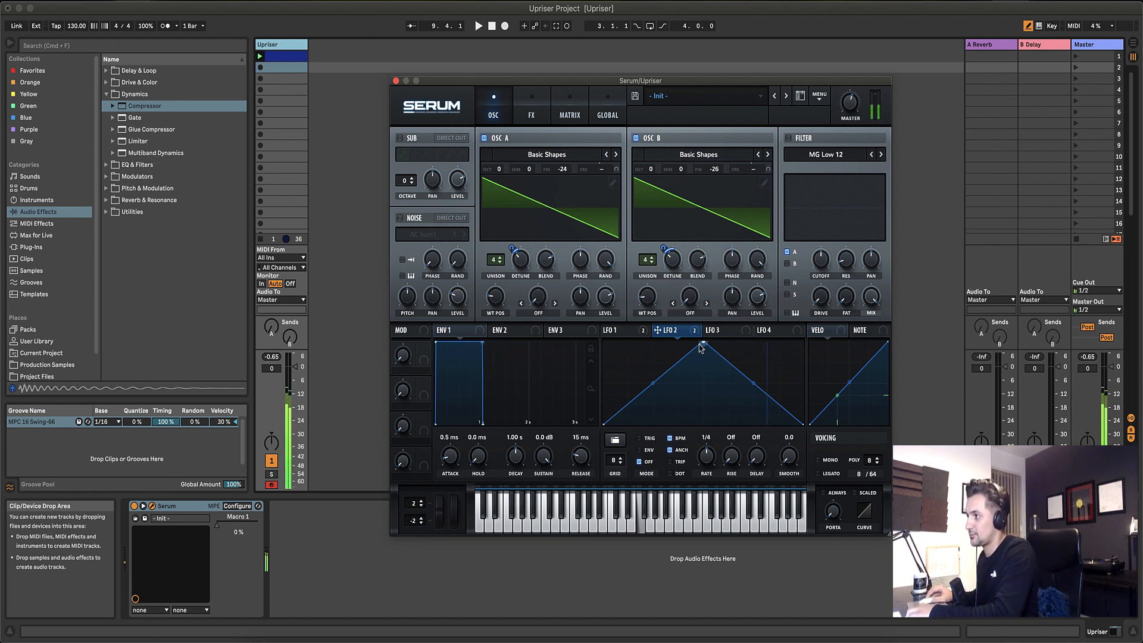
Set LFO 2 to Trig mode with a rate of 2 bar.
{"action": "left_click", "coordinate": [640, 439]}
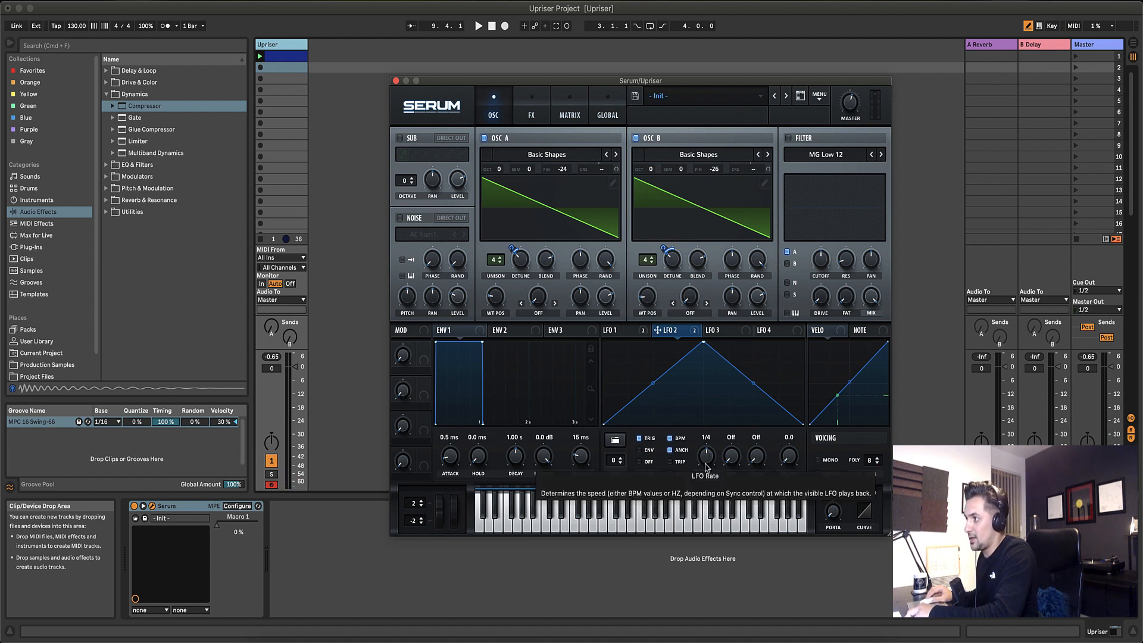
{"action": "left_click_drag", "start_coordinate": [708, 469], "coordinate": [708, 482]}
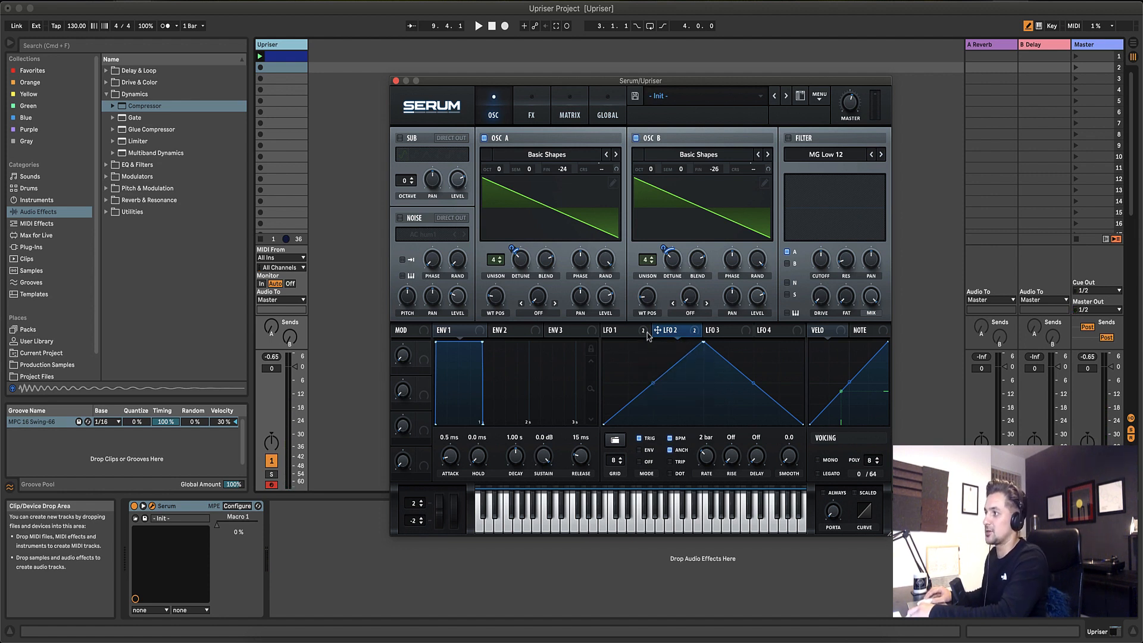
{"action": "left_click", "coordinate": [628, 332]}
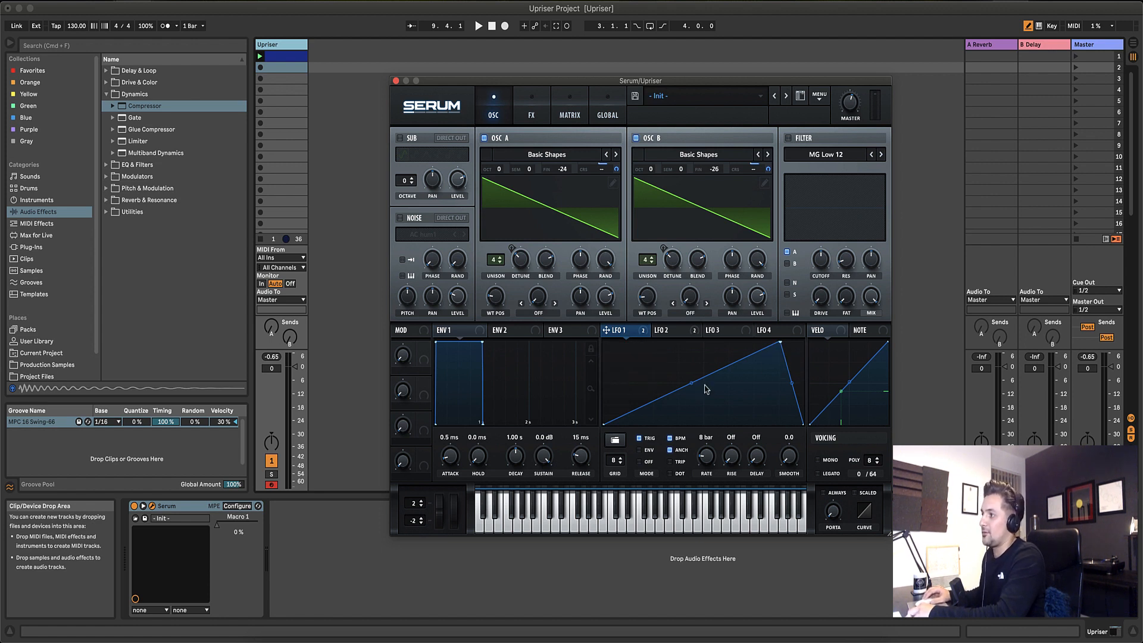
{"action": "double_click", "coordinate": [789, 374]}
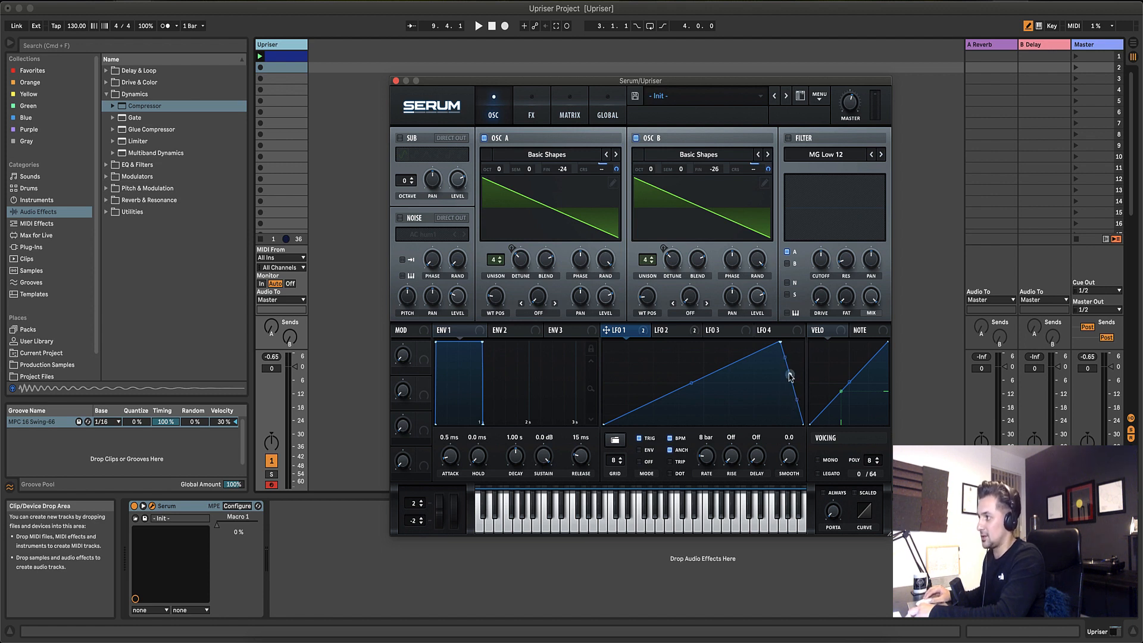
{"action": "left_click_drag", "start_coordinate": [790, 375], "coordinate": [805, 334]}
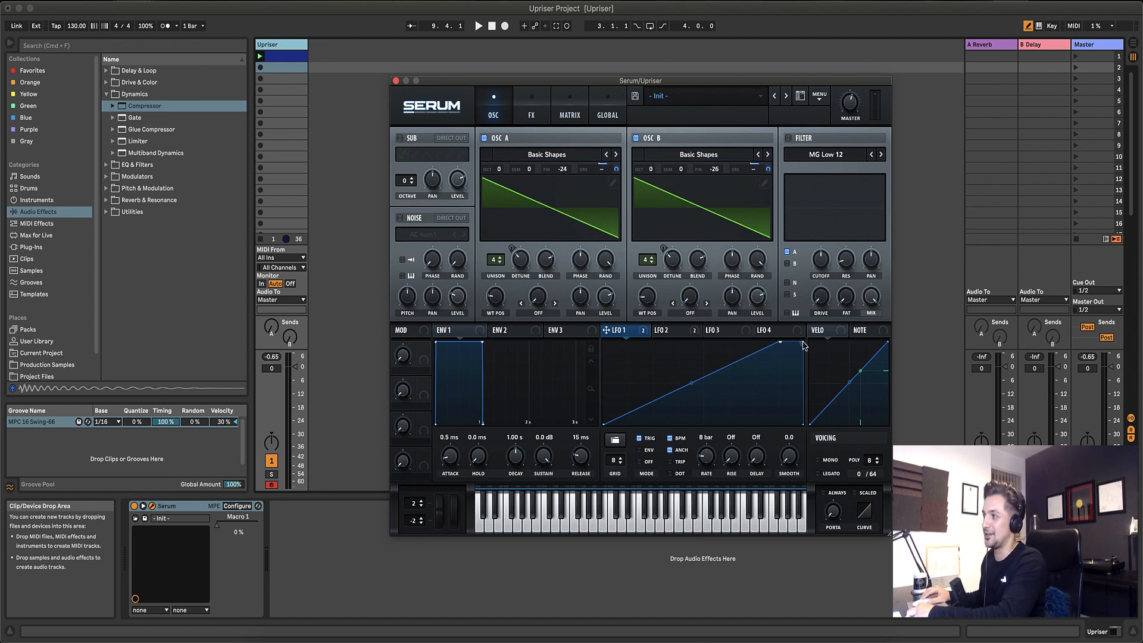
{"action": "left_click_drag", "start_coordinate": [803, 344], "coordinate": [804, 425]}
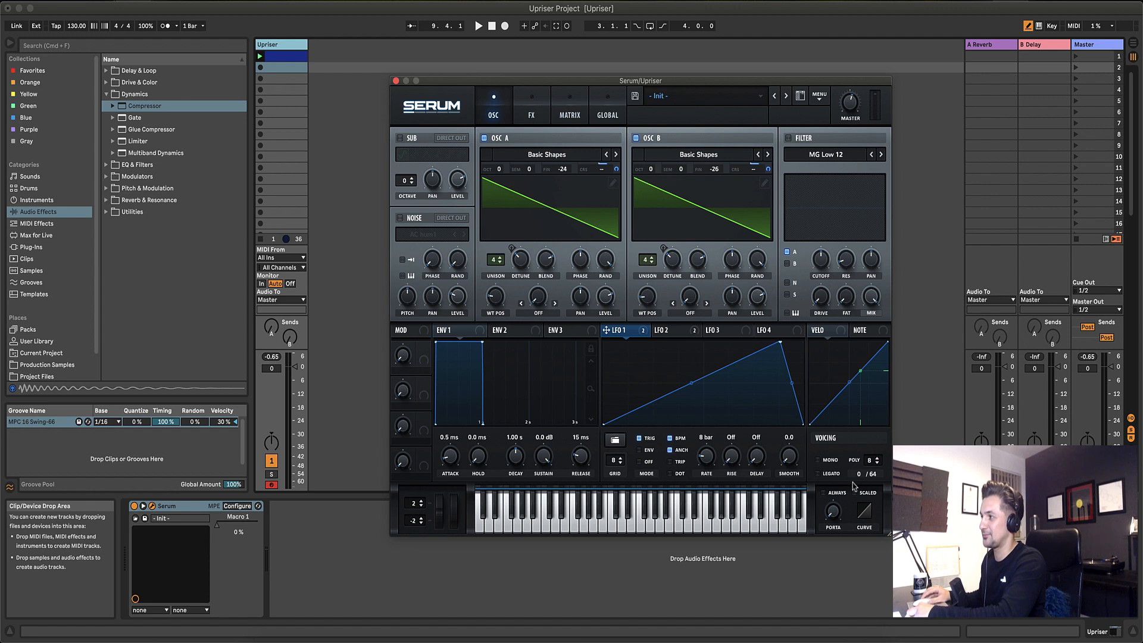
{"action": "left_click", "coordinate": [686, 335]}
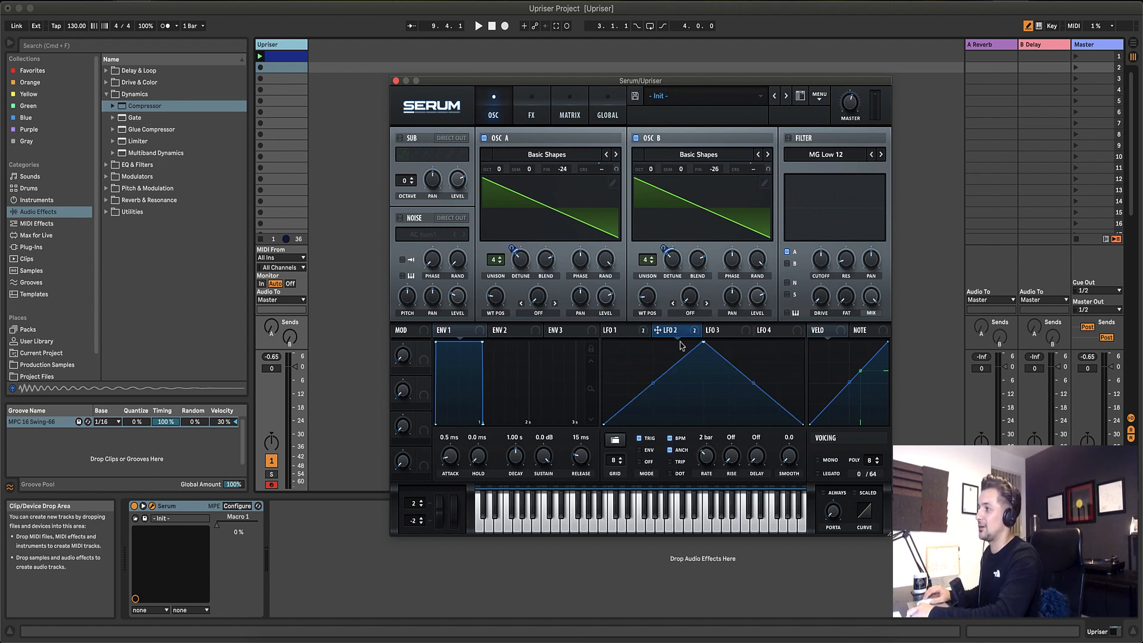
Enable the filter for oscillators A and B, switch its type to MG Low 6 and lower the cutoff.
{"action": "left_click", "coordinate": [788, 138]}
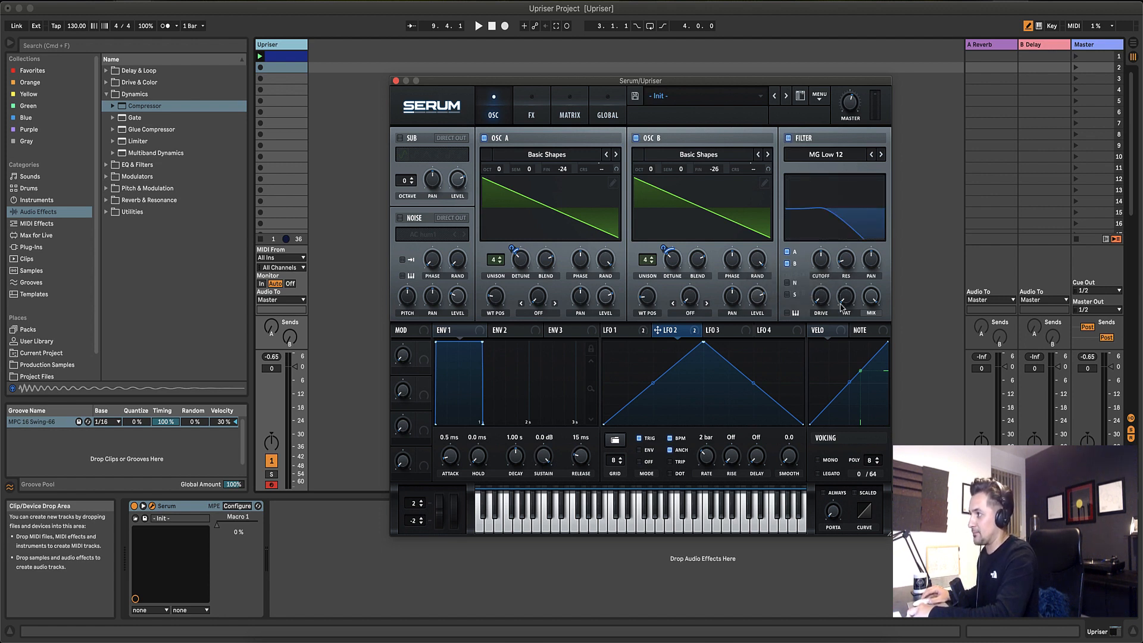
{"action": "left_click", "coordinate": [787, 264]}
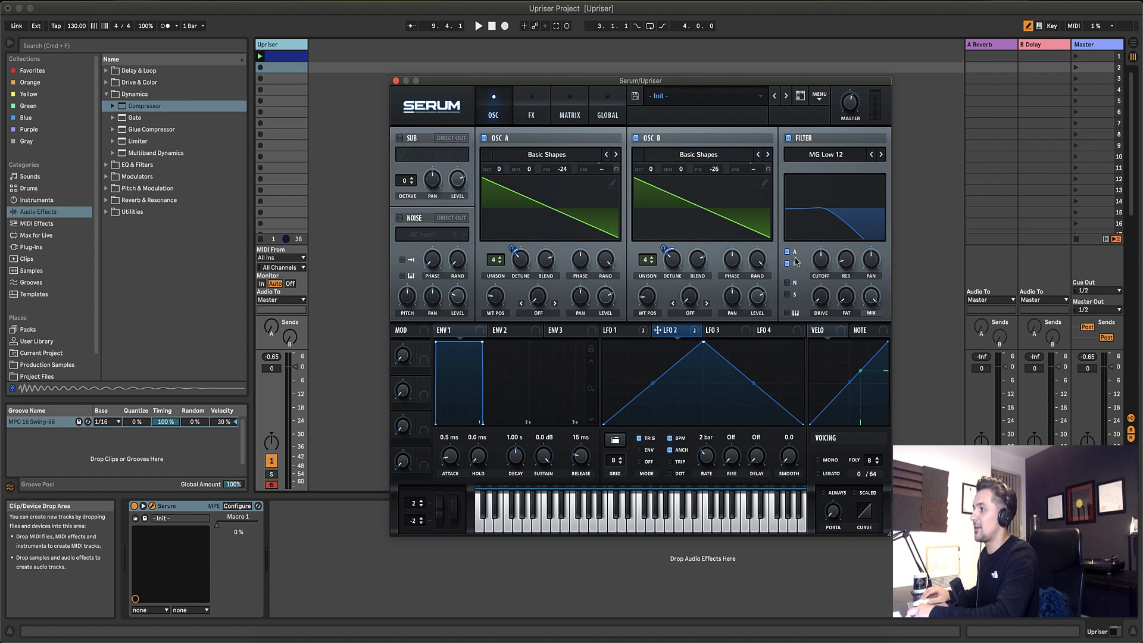
{"action": "left_click_drag", "start_coordinate": [825, 260], "coordinate": [826, 232]}
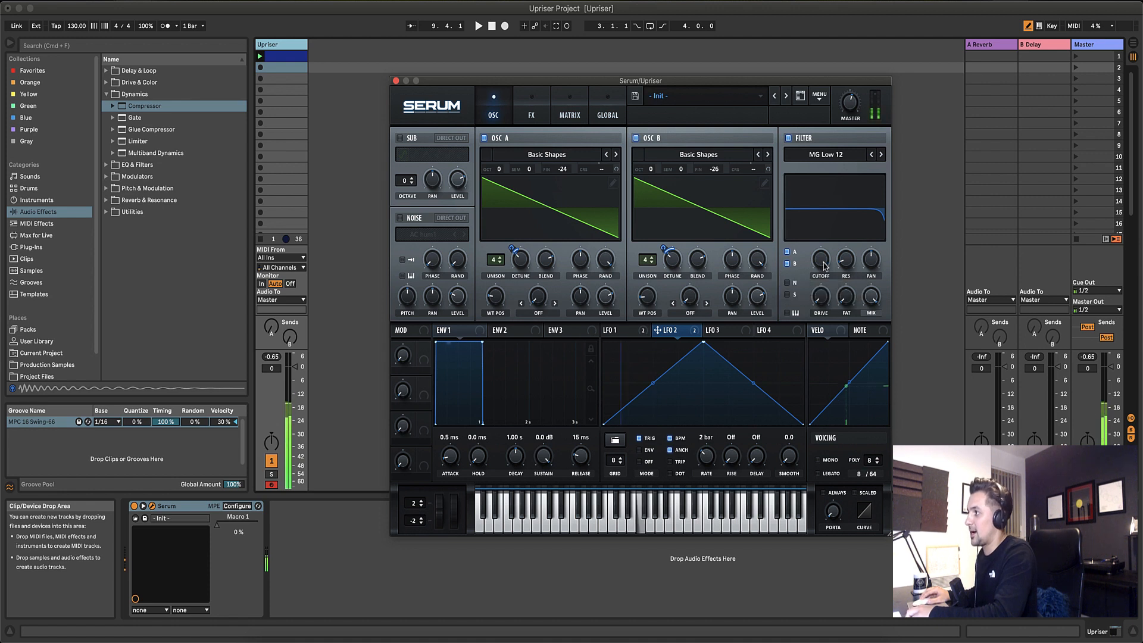
{"action": "left_click_drag", "start_coordinate": [825, 265], "coordinate": [832, 371]}
{"action": "left_click", "coordinate": [871, 155]}
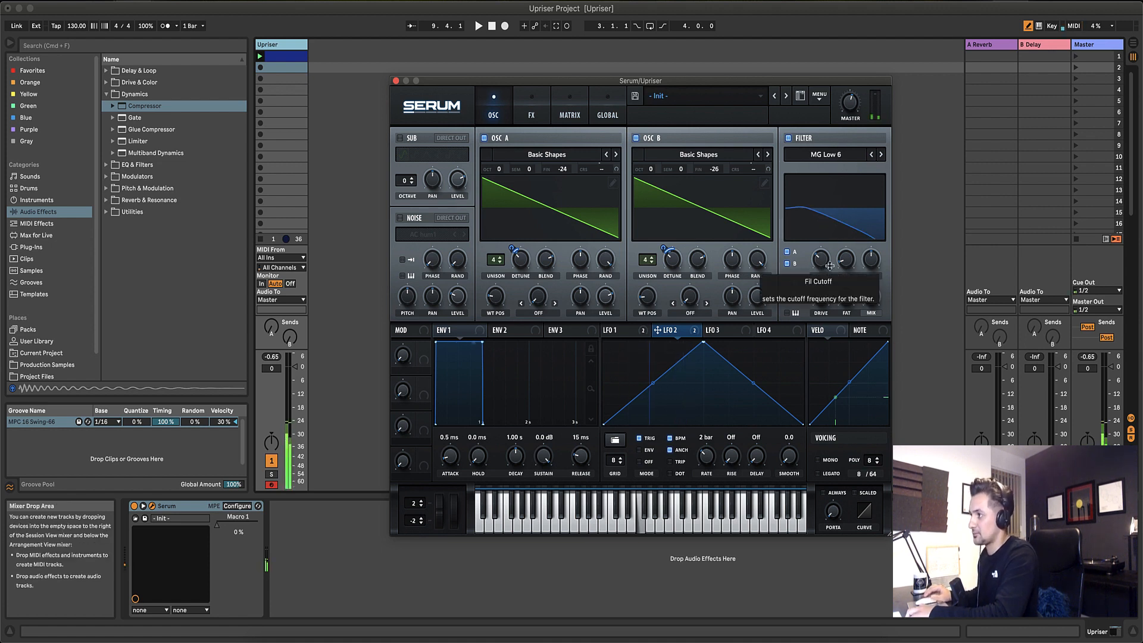
Assign LFO 2 to the filter cutoff and reduce its modulation amount to 40.
{"action": "left_click_drag", "start_coordinate": [657, 331], "coordinate": [812, 265]}
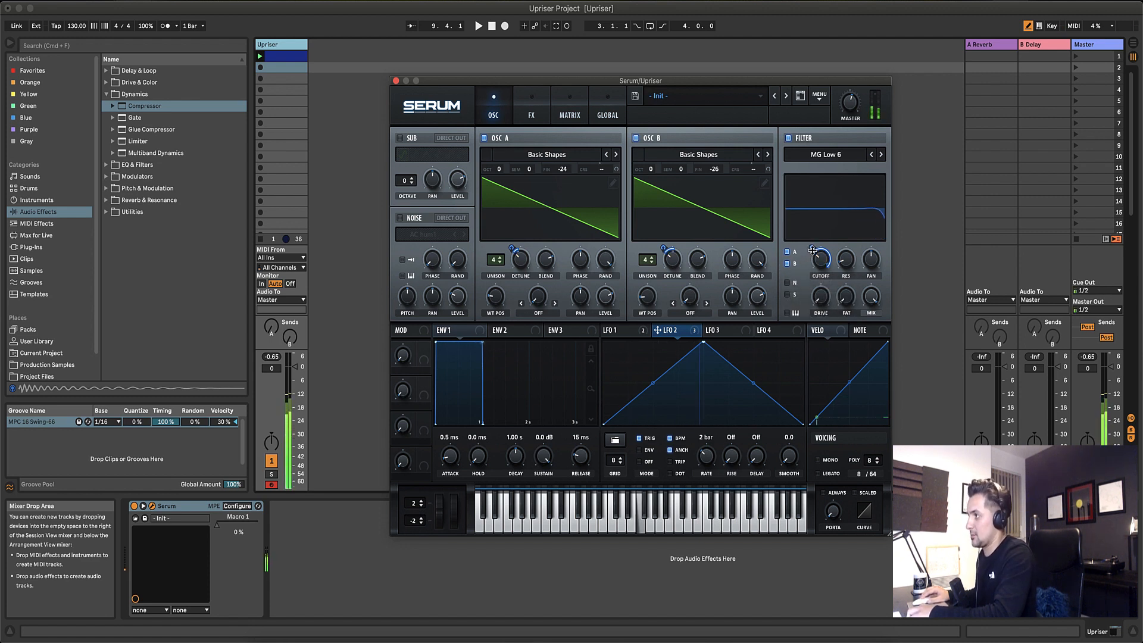
{"action": "mouse_move", "coordinate": [813, 250]}
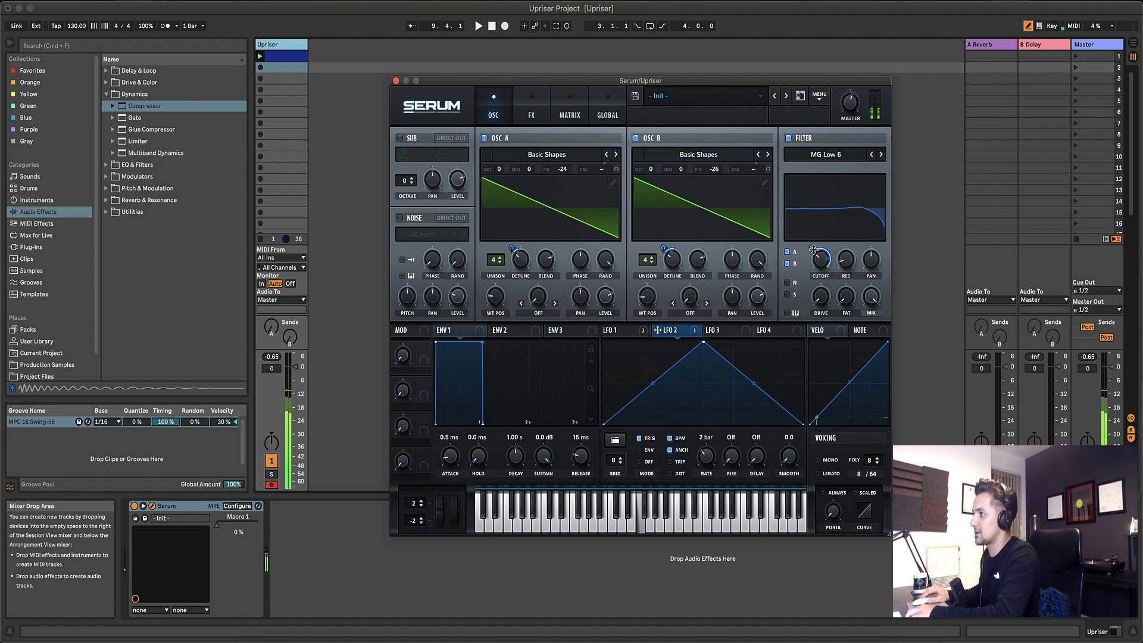
{"action": "left_click", "coordinate": [616, 331]}
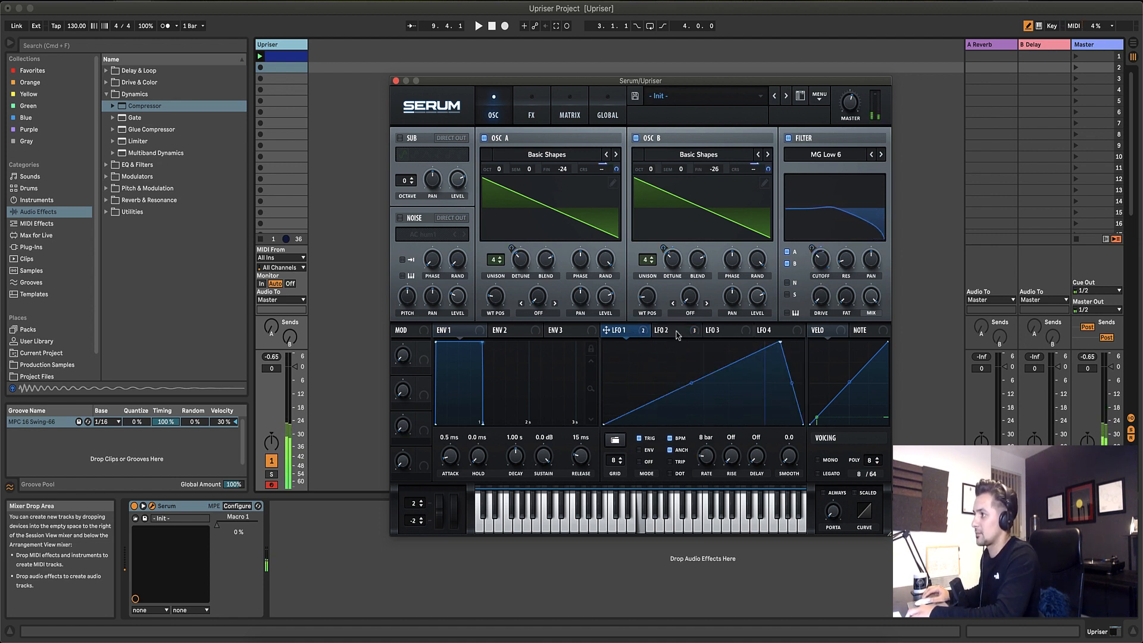
{"action": "mouse_move", "coordinate": [677, 336]}
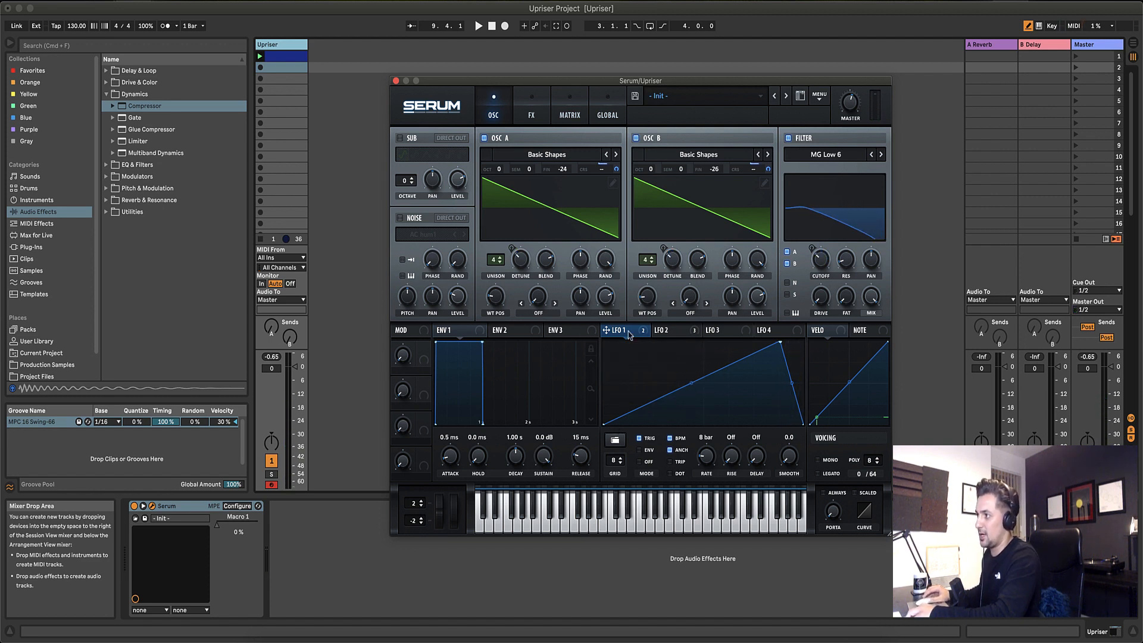
{"action": "left_click", "coordinate": [667, 330]}
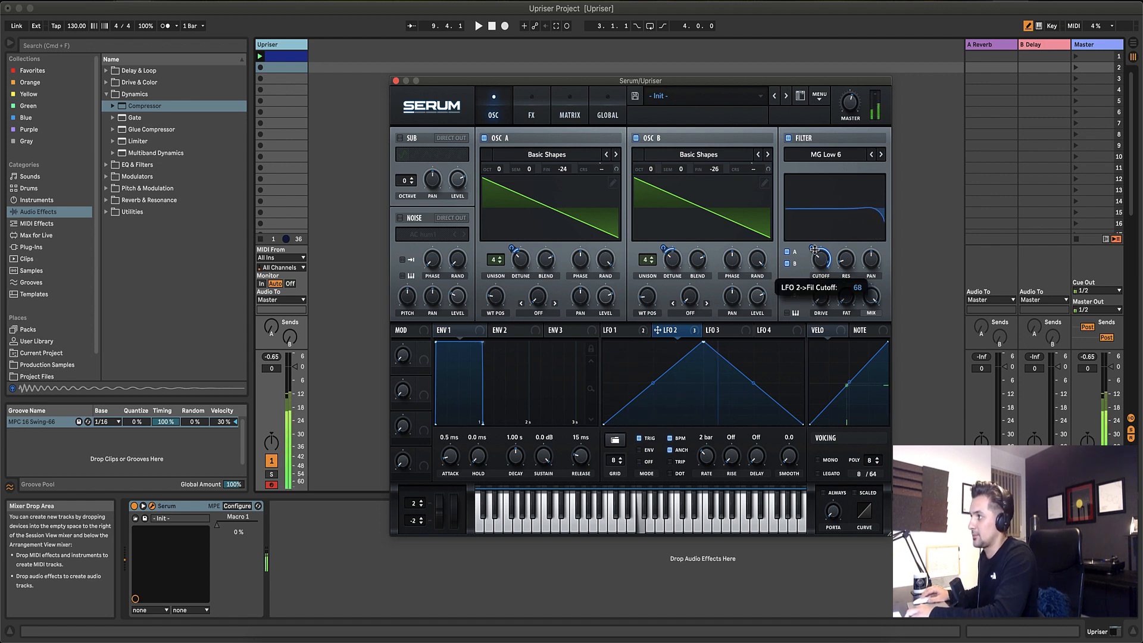
{"action": "left_click_drag", "start_coordinate": [814, 249], "coordinate": [815, 270]}
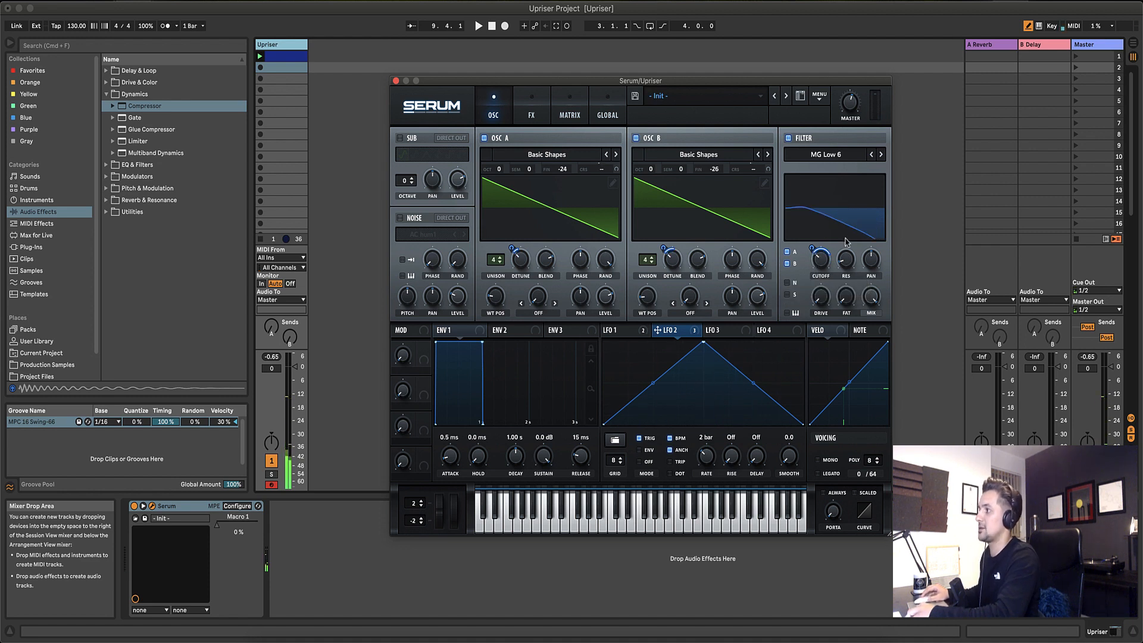
Add some filter resonance and drive, and increase the LFO 2 modulation amount on the filter cutoff.
{"action": "left_click_drag", "start_coordinate": [849, 268], "coordinate": [847, 228]}
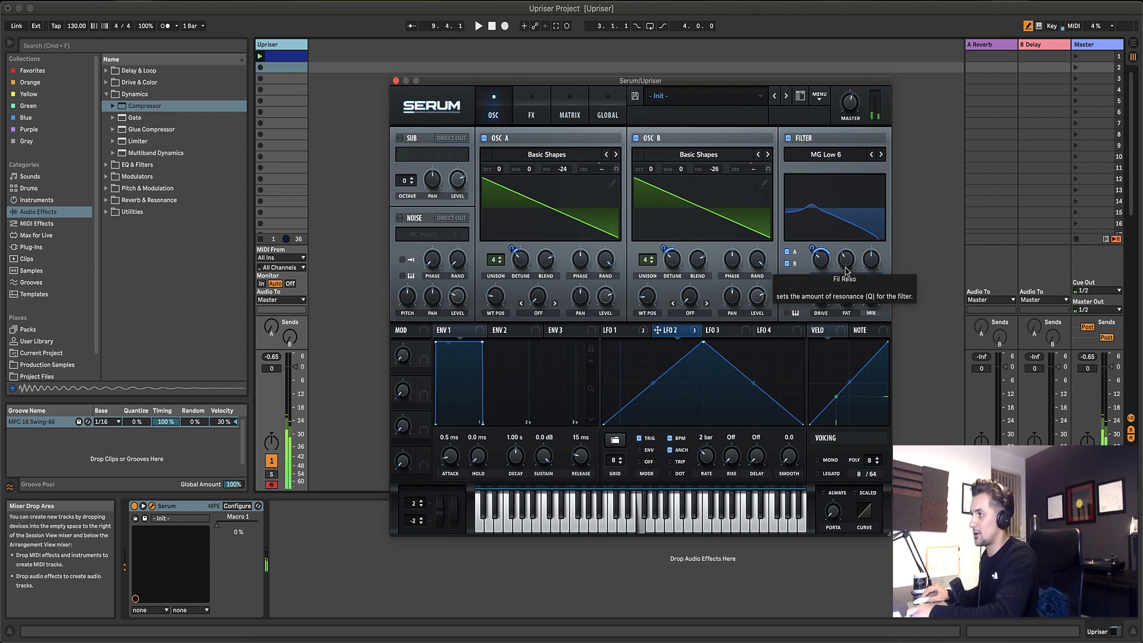
{"action": "mouse_move", "coordinate": [849, 270]}
{"action": "left_mouse_down"}
{"action": "mouse_move", "coordinate": [847, 229]}
{"action": "mouse_move", "coordinate": [850, 275]}
{"action": "left_mouse_up"}
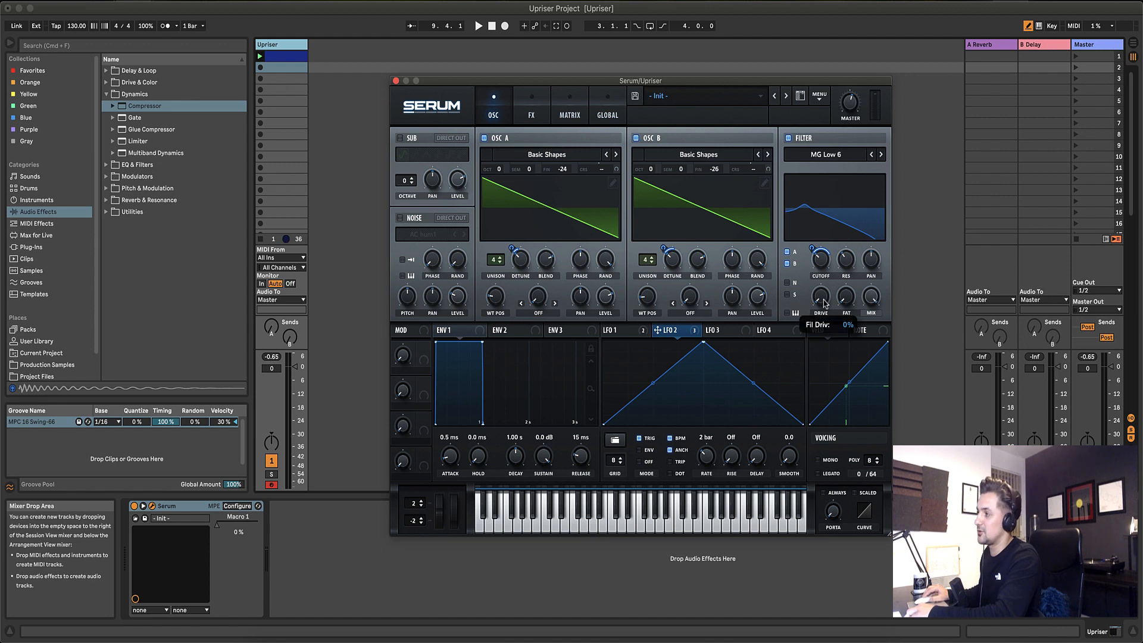
{"action": "left_click_drag", "start_coordinate": [825, 304], "coordinate": [821, 256]}
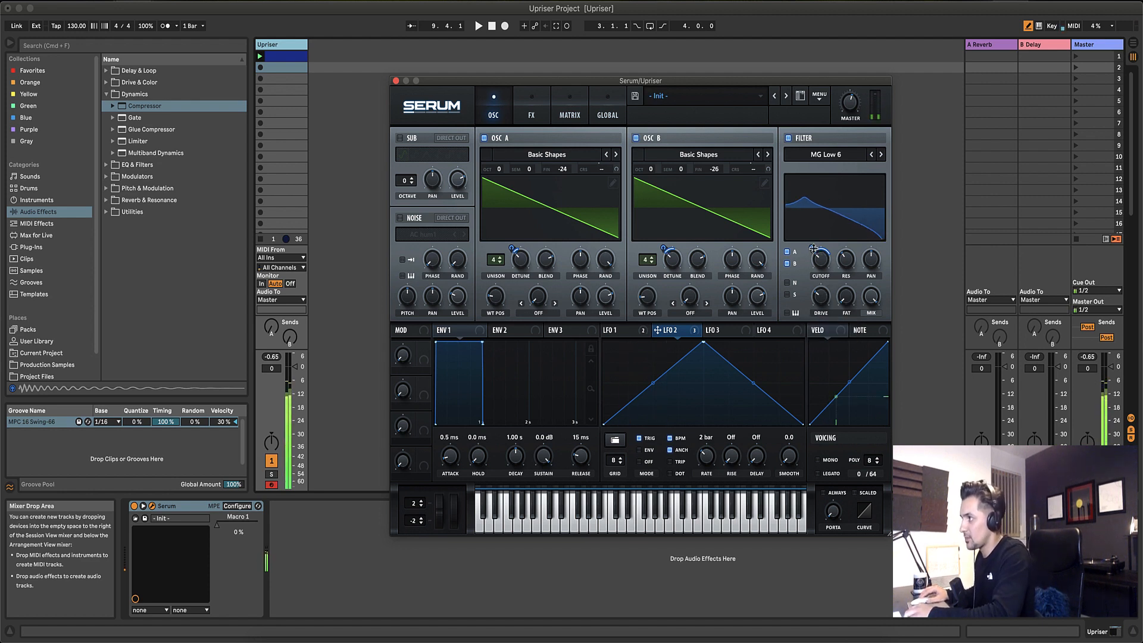
{"action": "mouse_move", "coordinate": [813, 248]}
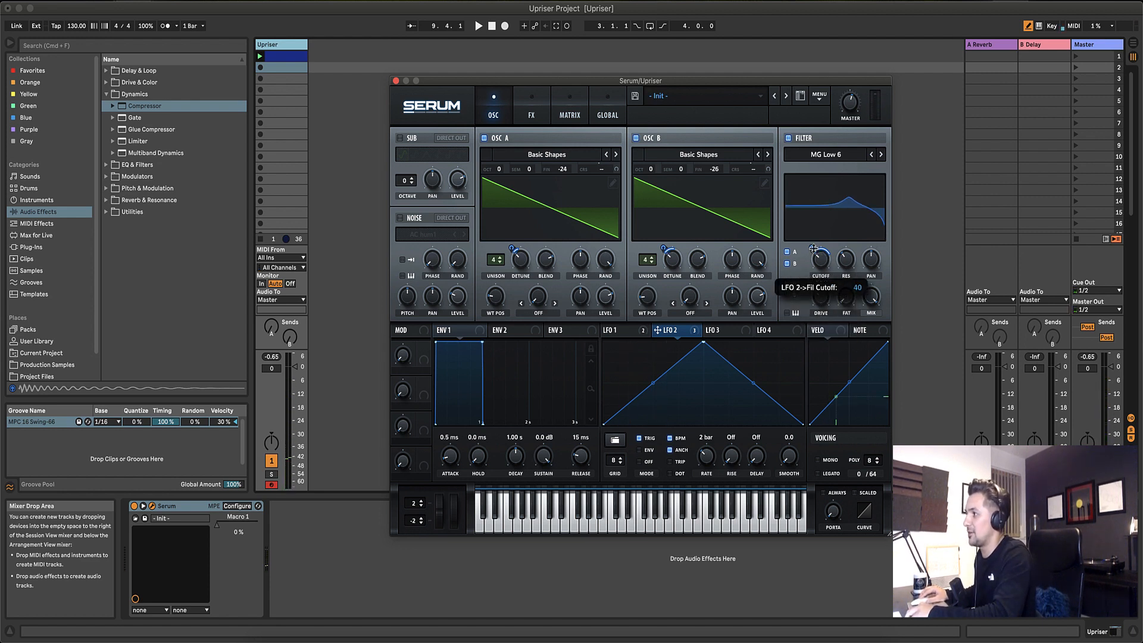
{"action": "left_click_drag", "start_coordinate": [813, 249], "coordinate": [813, 228]}
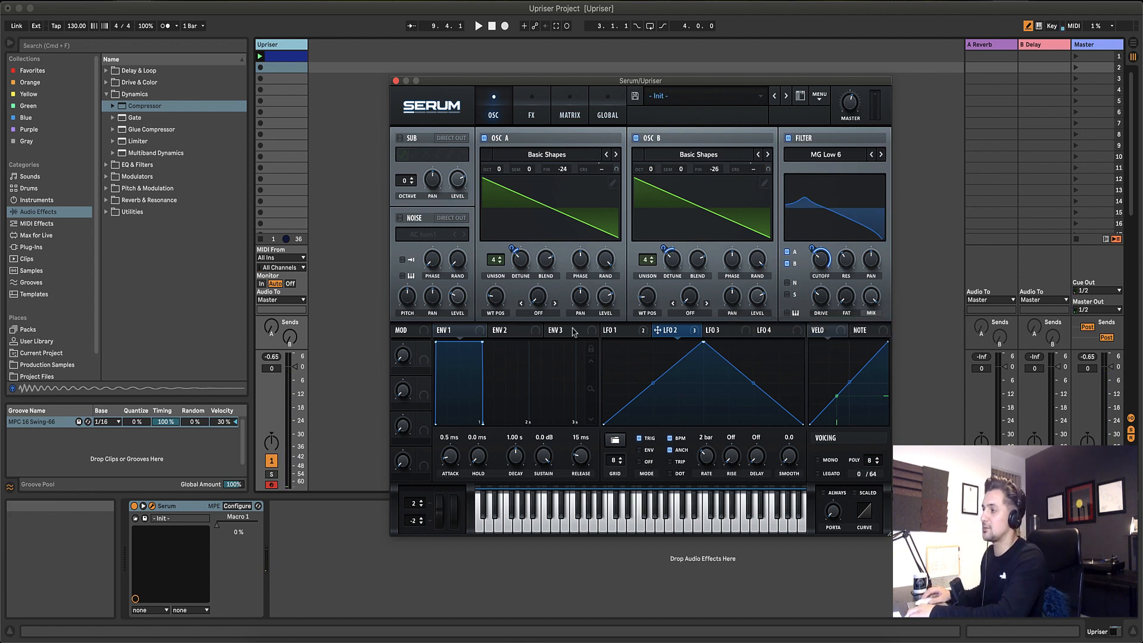
Enable Hyper/Dimension with the Hyper mix down and a little Dimension size and mix, and modulate the Hyper mix moderately with LFO 2.
{"action": "left_click", "coordinate": [534, 105]}
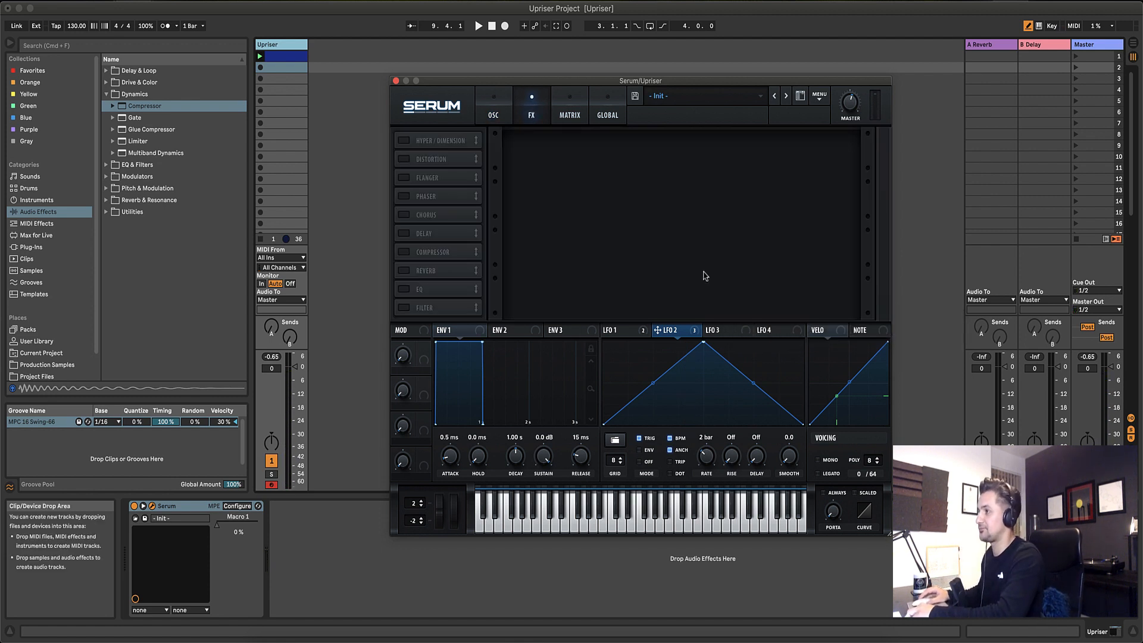
{"action": "left_click", "coordinate": [404, 140]}
{"action": "left_click_drag", "start_coordinate": [707, 156], "coordinate": [791, 186]}
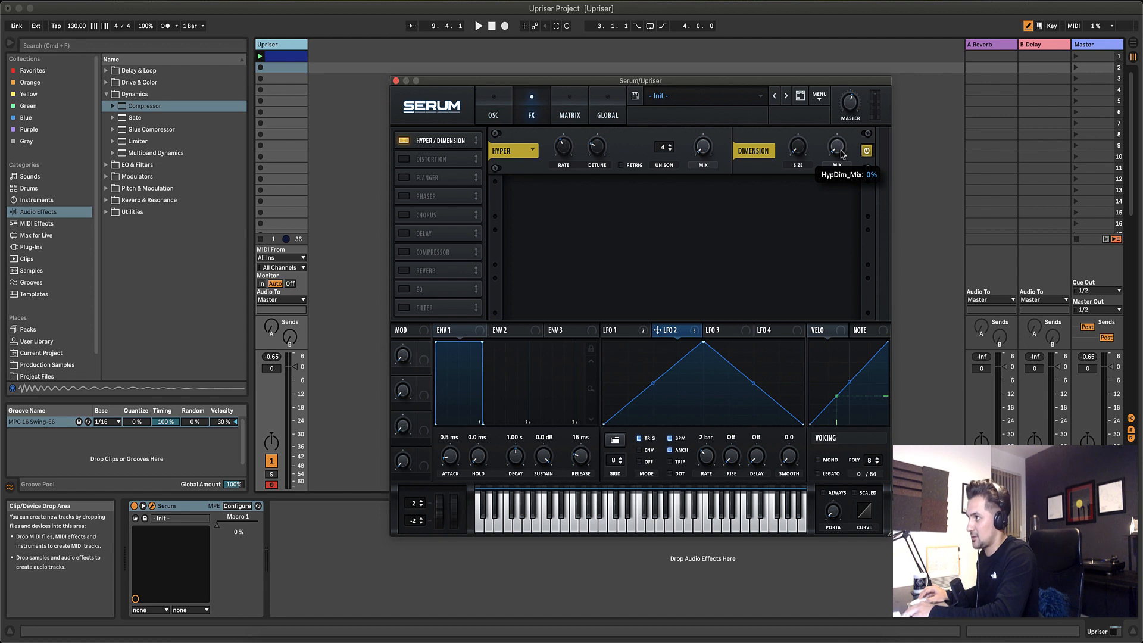
{"action": "left_click_drag", "start_coordinate": [841, 154], "coordinate": [838, 135]}
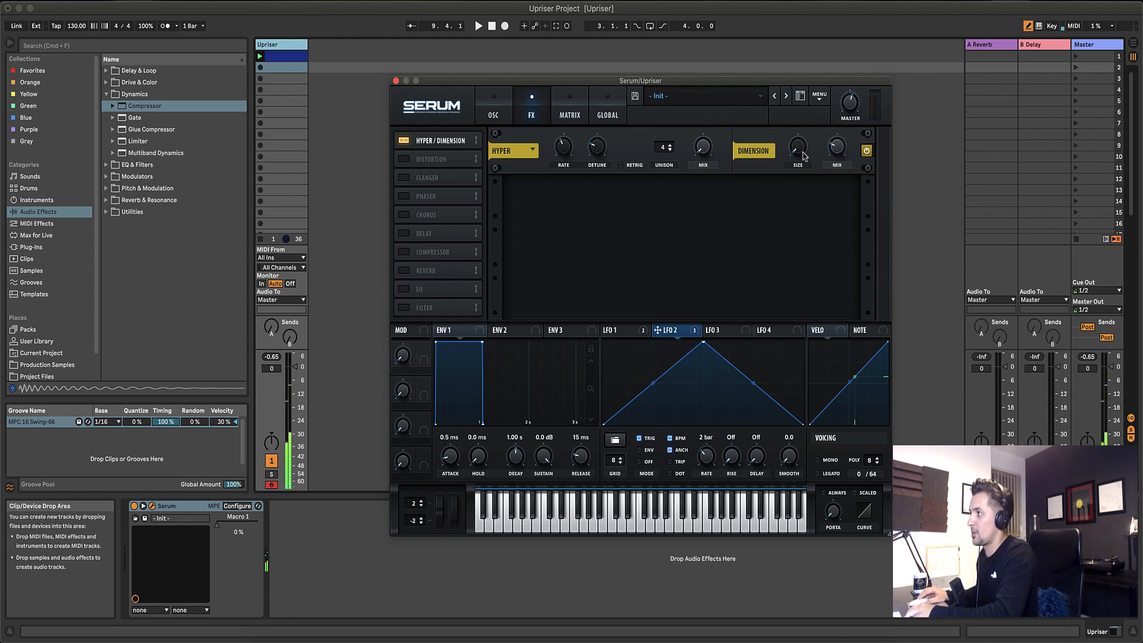
{"action": "mouse_move", "coordinate": [798, 144]}
{"action": "left_mouse_down"}
{"action": "mouse_move", "coordinate": [799, 160]}
{"action": "mouse_move", "coordinate": [805, 126]}
{"action": "left_mouse_up"}
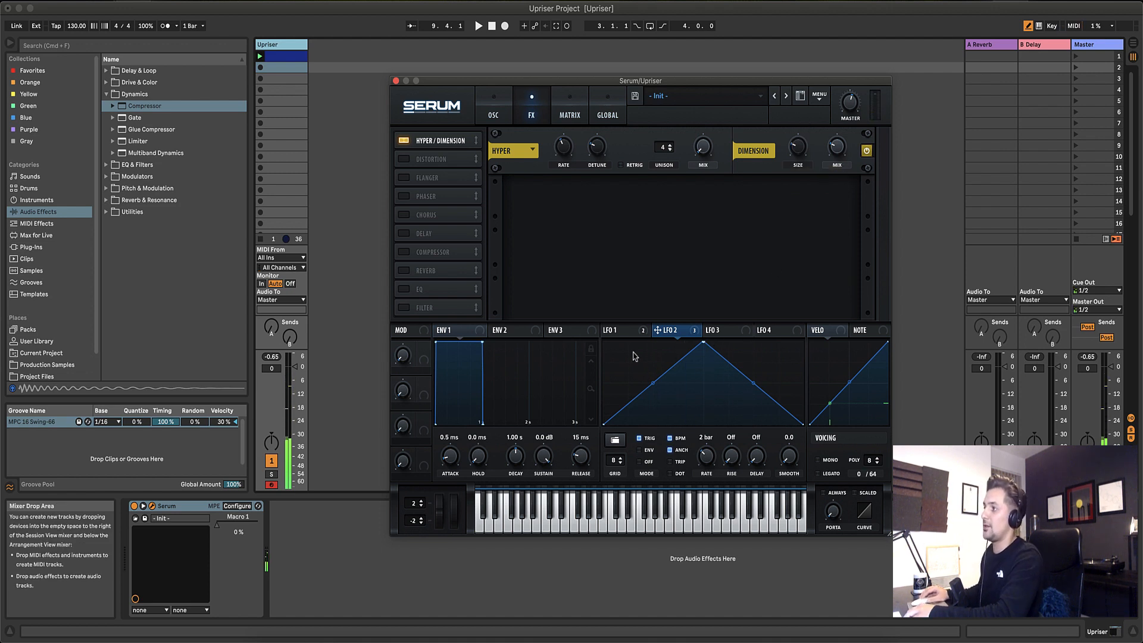
{"action": "left_click_drag", "start_coordinate": [658, 330], "coordinate": [703, 148]}
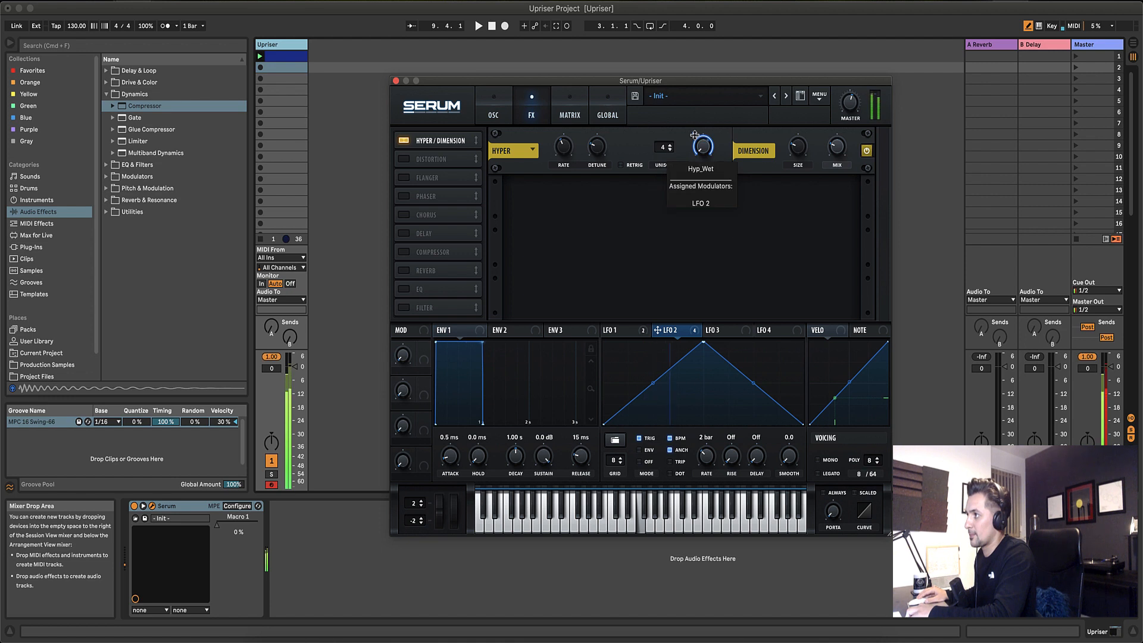
{"action": "left_click_drag", "start_coordinate": [694, 136], "coordinate": [699, 184]}
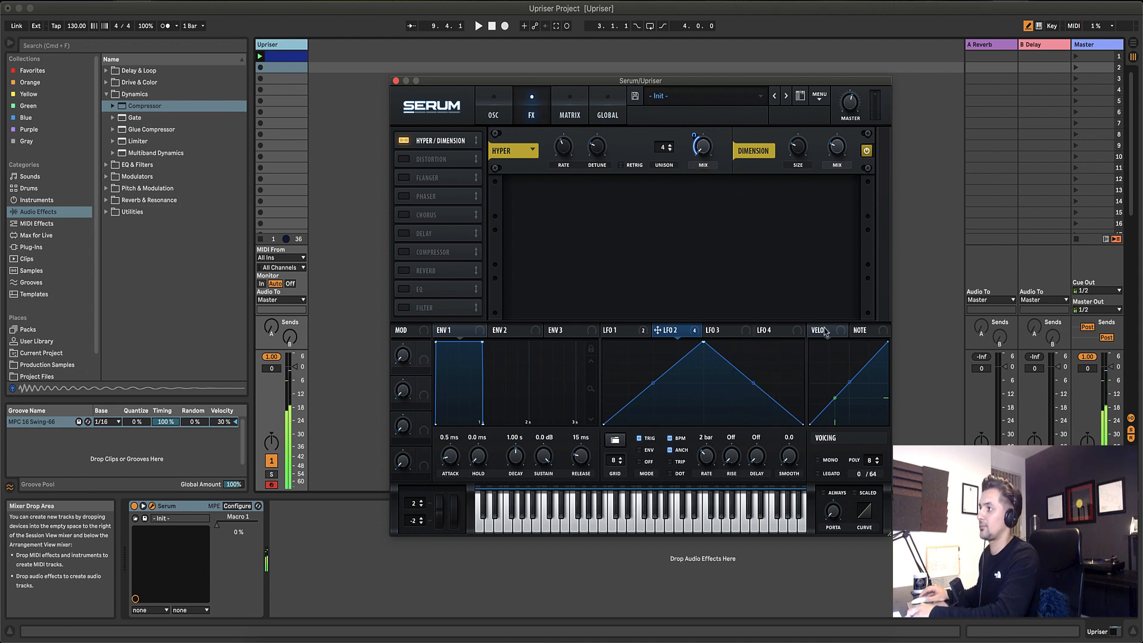
Enable the Distortion effect, set its type to Downsample and bring up its mix slightly.
{"action": "left_click", "coordinate": [405, 160]}
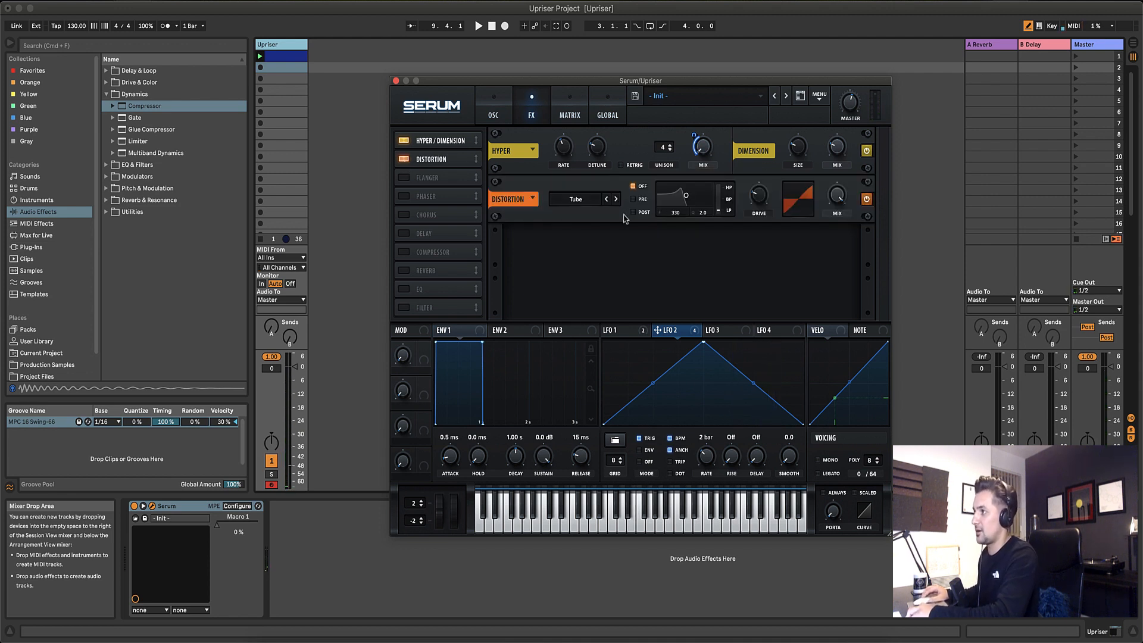
{"action": "left_click", "coordinate": [586, 203]}
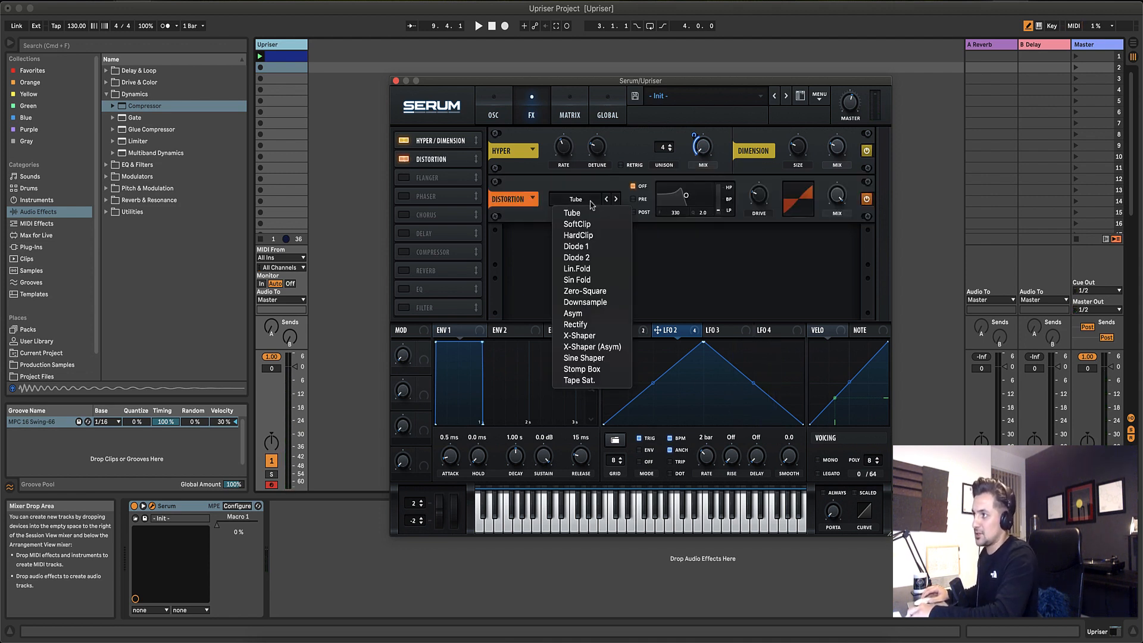
{"action": "left_click", "coordinate": [612, 303]}
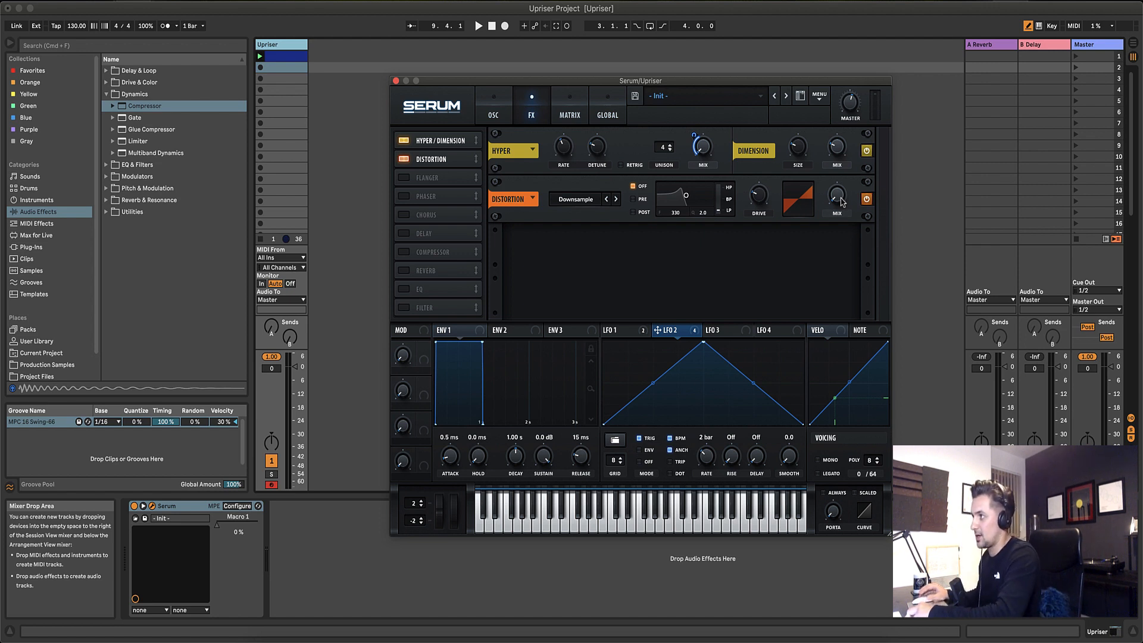
{"action": "left_click_drag", "start_coordinate": [841, 201], "coordinate": [837, 162]}
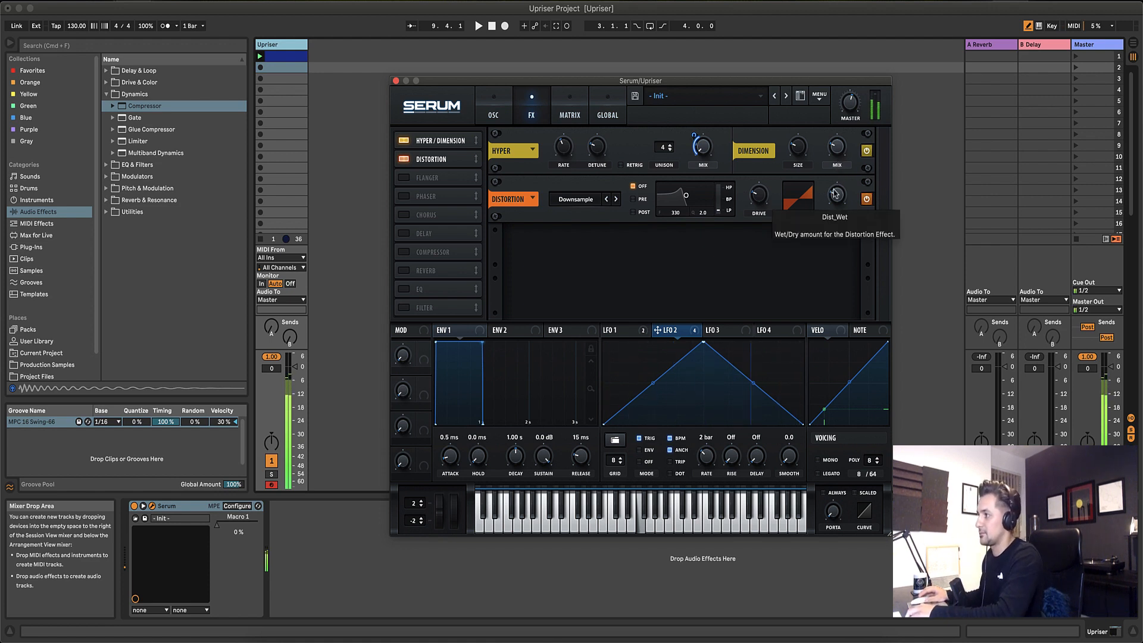
{"action": "left_click", "coordinate": [629, 333]}
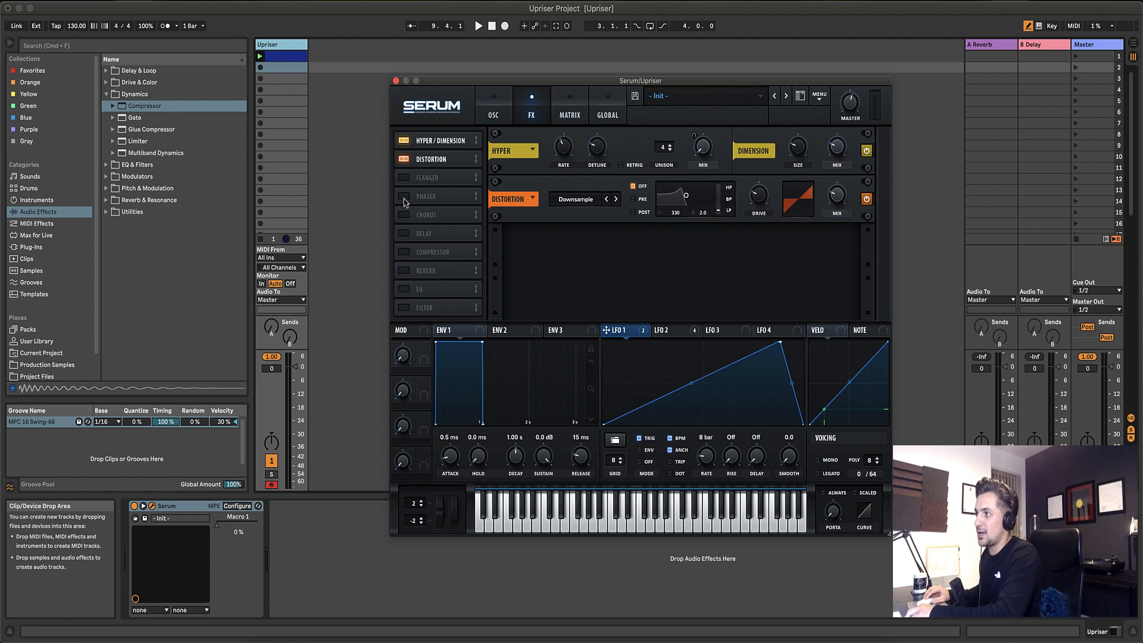
Try the Flanger effect with a lowered mix, and remove it from the effects chain.
{"action": "left_click", "coordinate": [405, 178]}
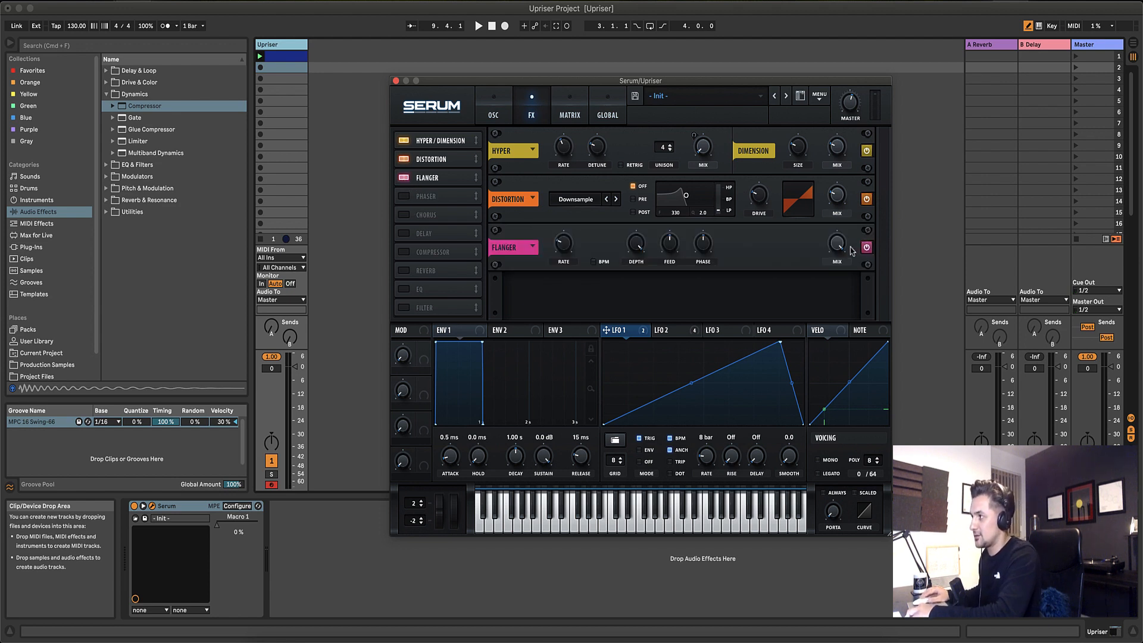
{"action": "left_click_drag", "start_coordinate": [840, 248], "coordinate": [841, 266]}
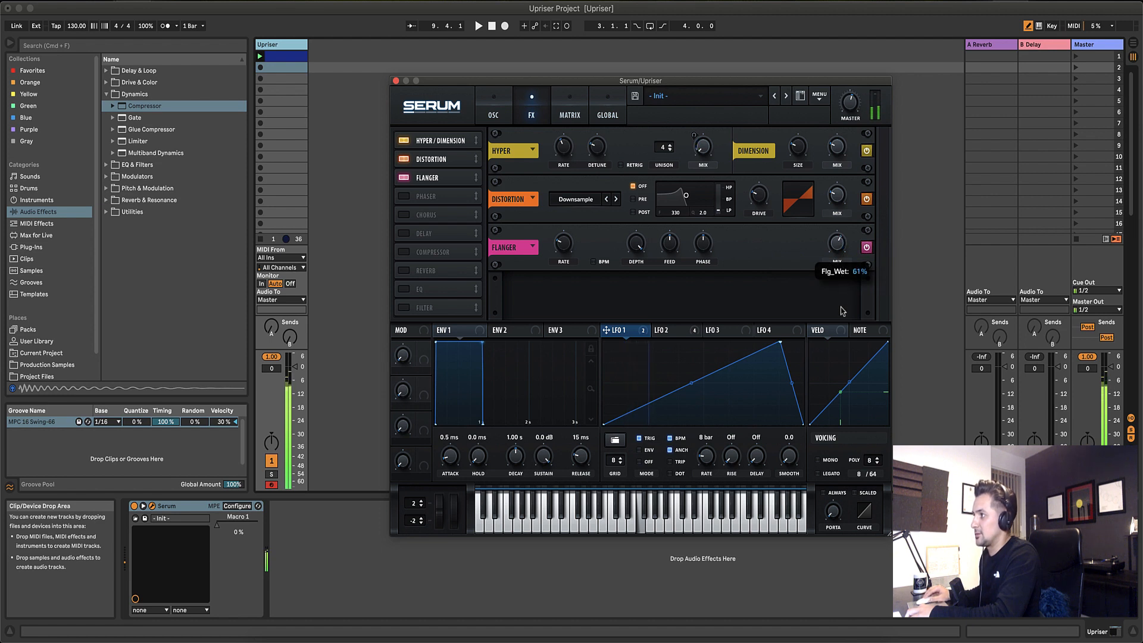
{"action": "left_click", "coordinate": [867, 247]}
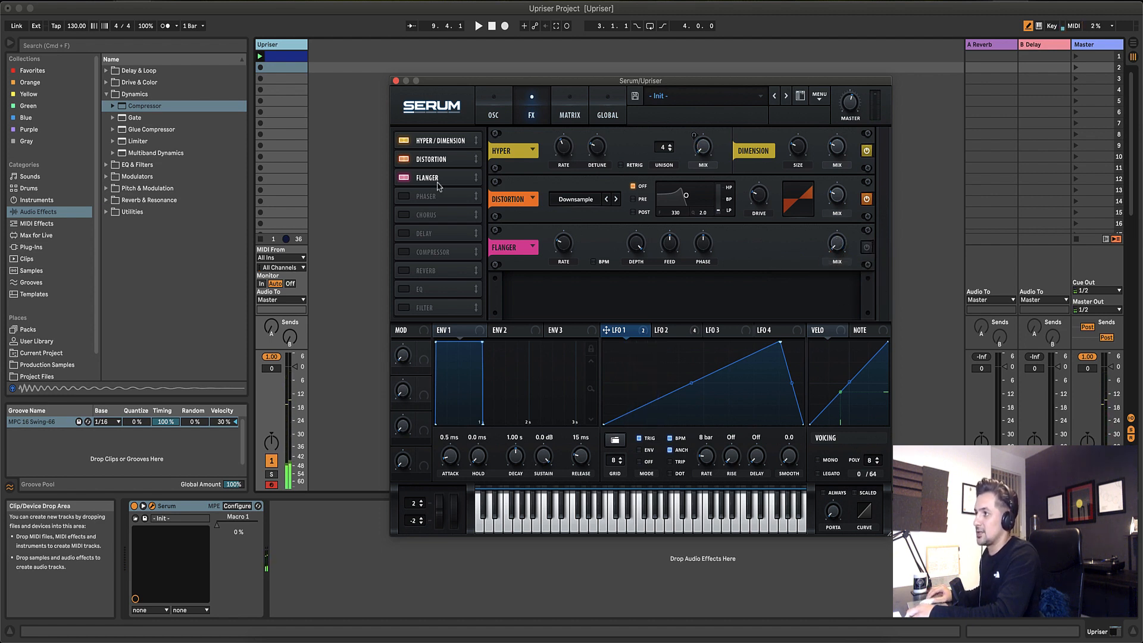
{"action": "left_click", "coordinate": [404, 177]}
Enable the Phaser with its mix fully down, modulate that mix with LFO 2, and place the Phaser directly after Distortion.
{"action": "left_click", "coordinate": [404, 195]}
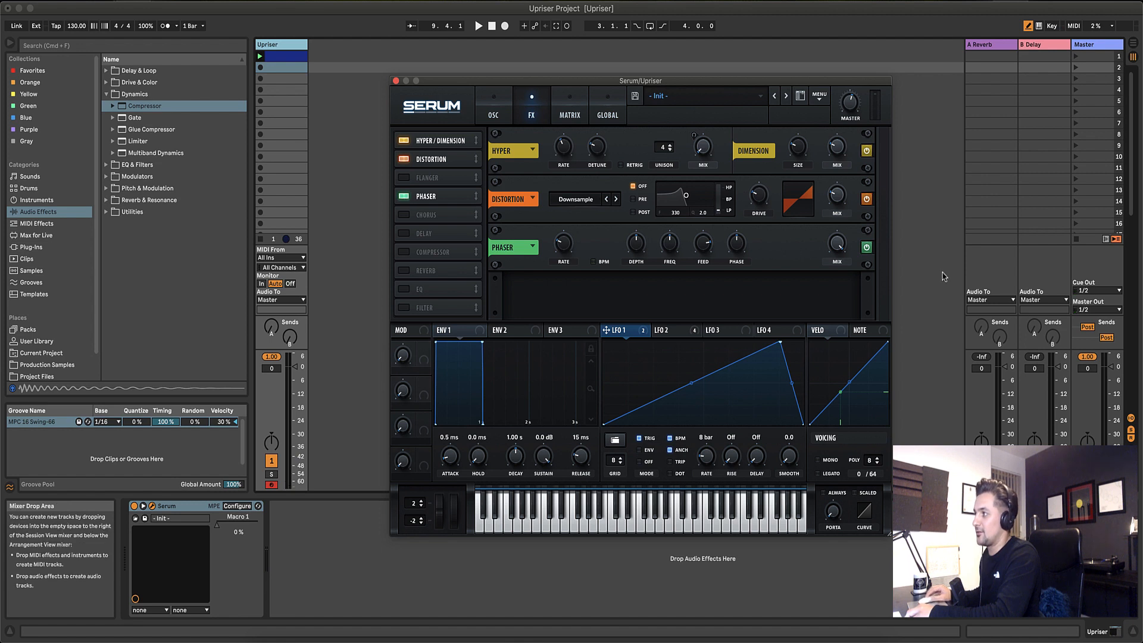
{"action": "left_click_drag", "start_coordinate": [836, 249], "coordinate": [831, 398]}
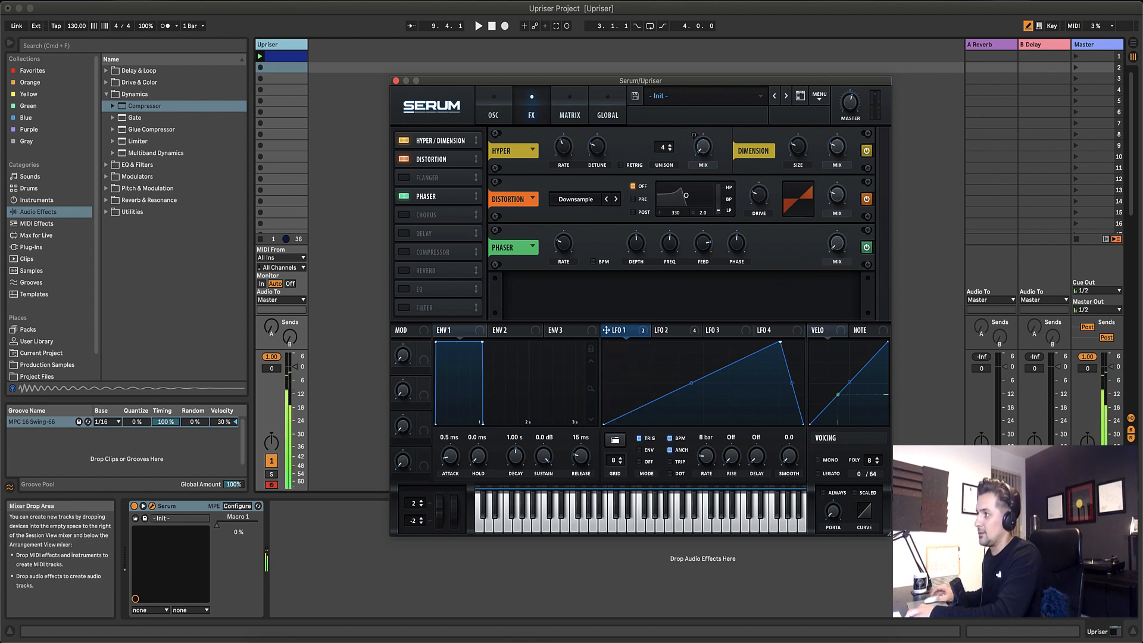
{"action": "left_click", "coordinate": [655, 333]}
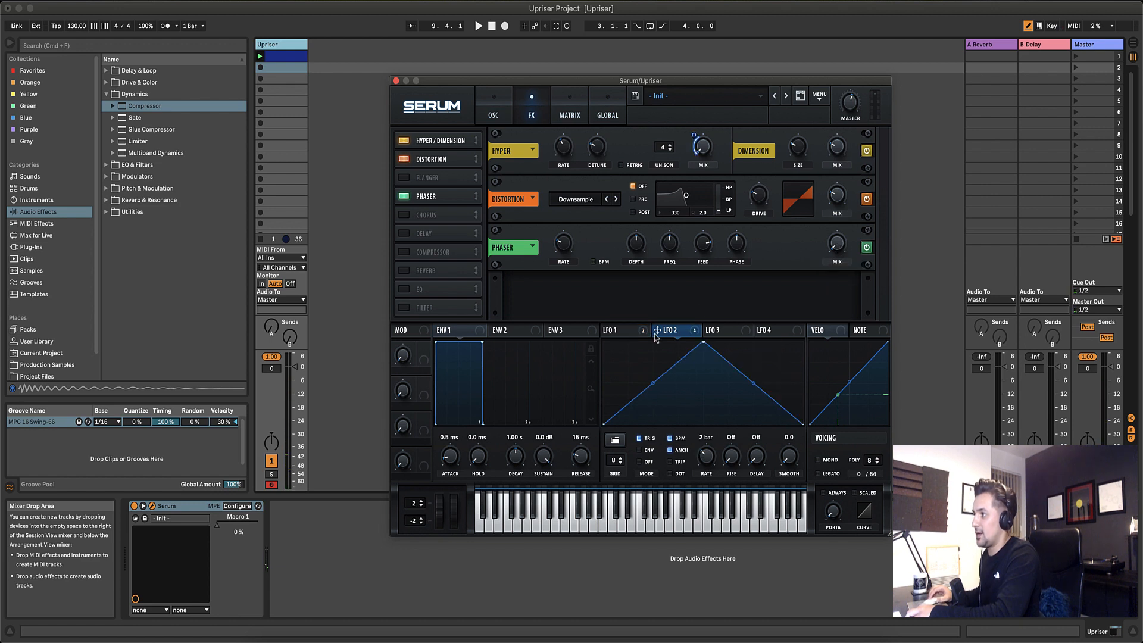
{"action": "left_click_drag", "start_coordinate": [657, 331], "coordinate": [841, 290]}
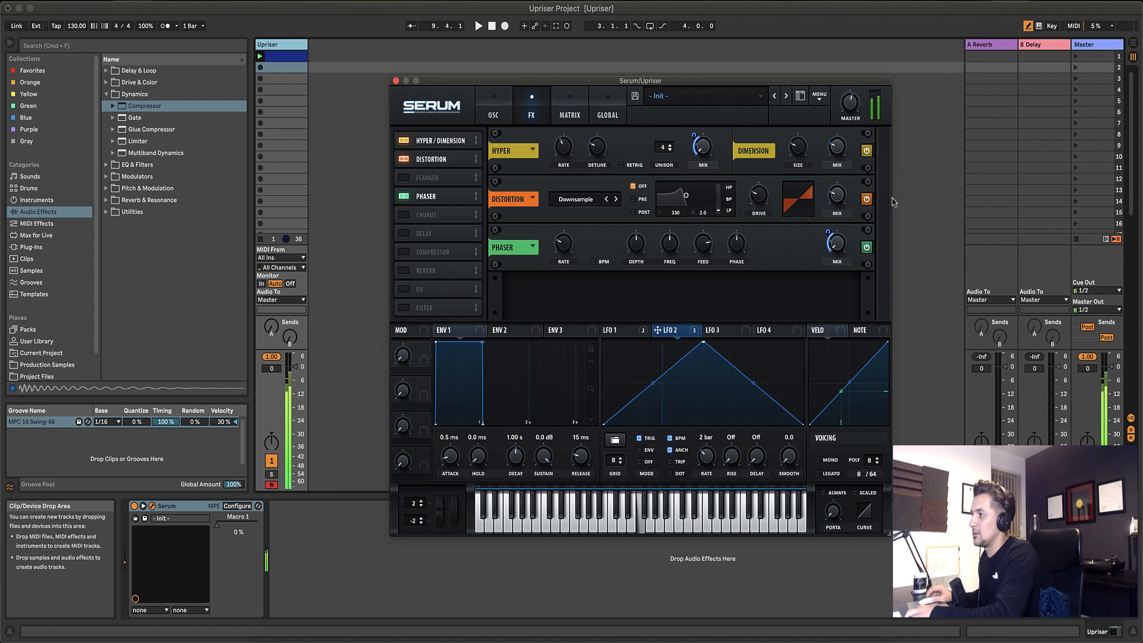
{"action": "left_click", "coordinate": [621, 332]}
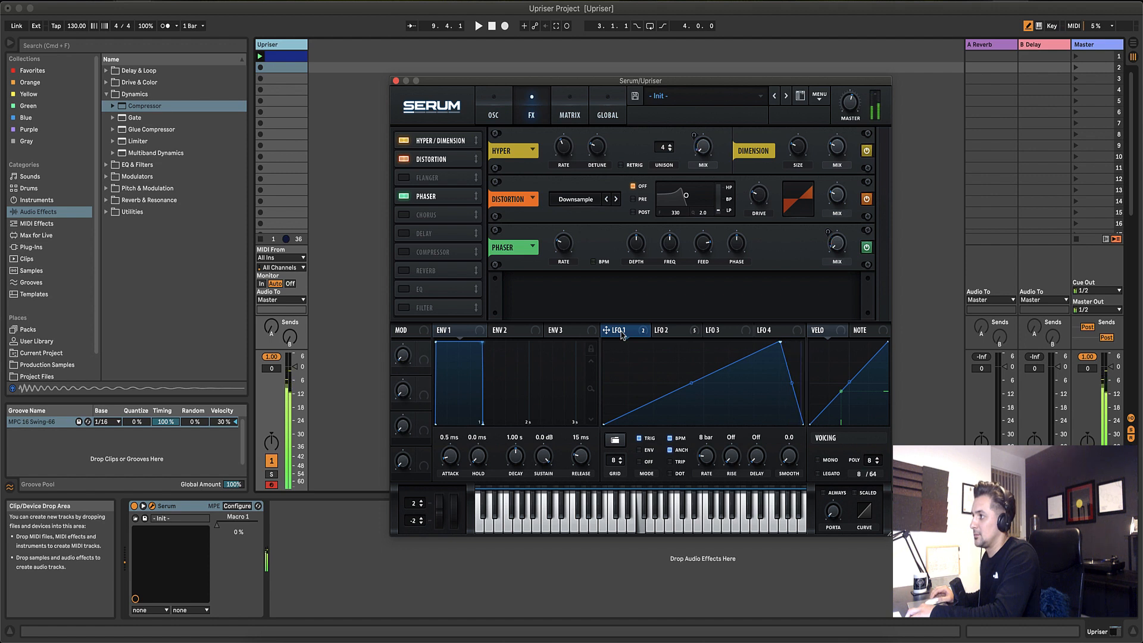
{"action": "left_click_drag", "start_coordinate": [437, 197], "coordinate": [438, 177]}
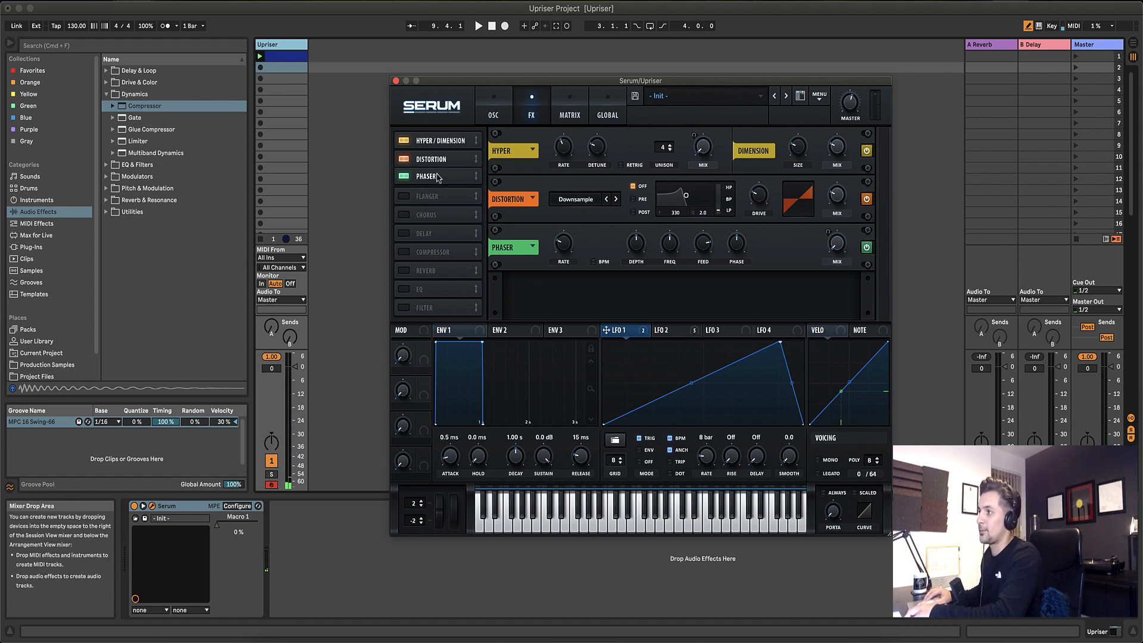
Enable the Chorus, move it directly after the Phaser in the effects order and adjust its mix.
{"action": "left_click", "coordinate": [403, 215]}
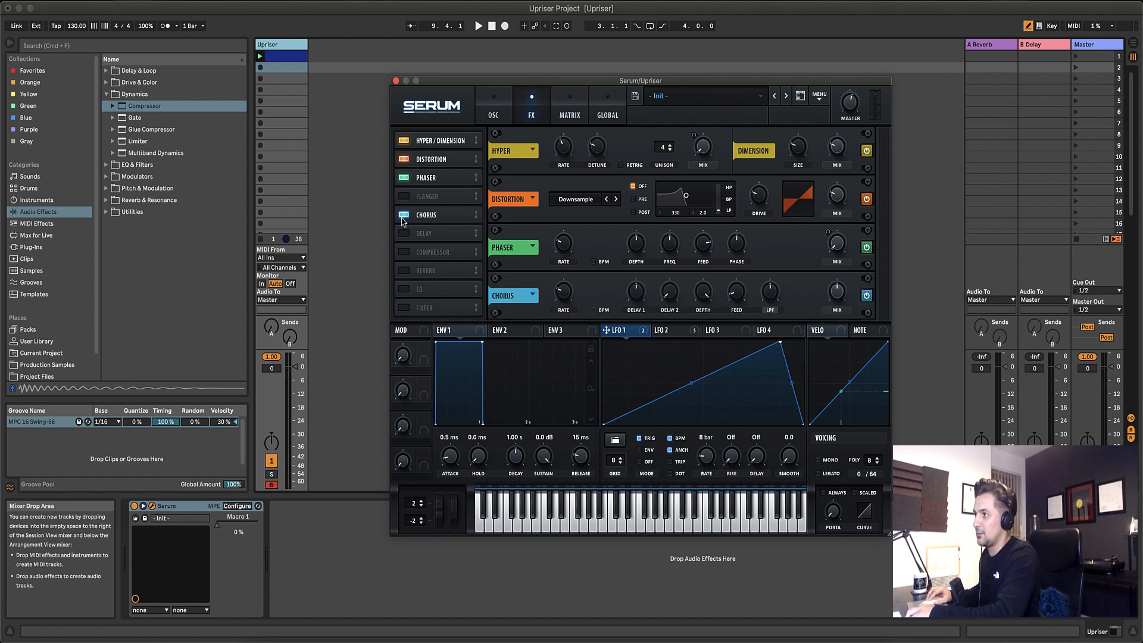
{"action": "left_click_drag", "start_coordinate": [452, 217], "coordinate": [452, 198]}
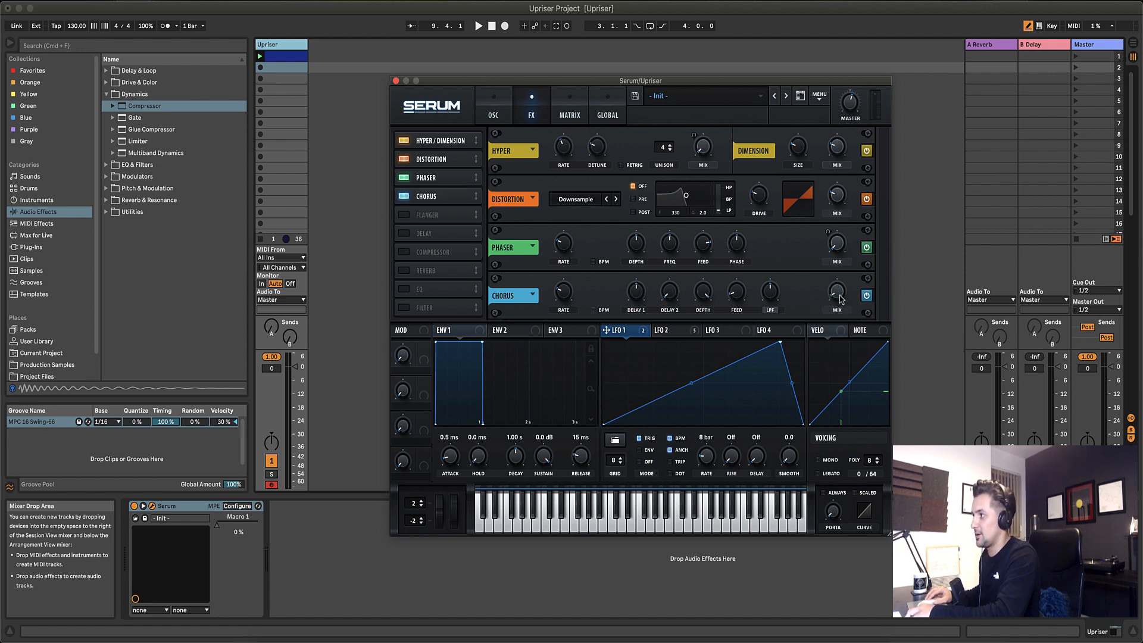
{"action": "left_click_drag", "start_coordinate": [839, 297], "coordinate": [843, 264]}
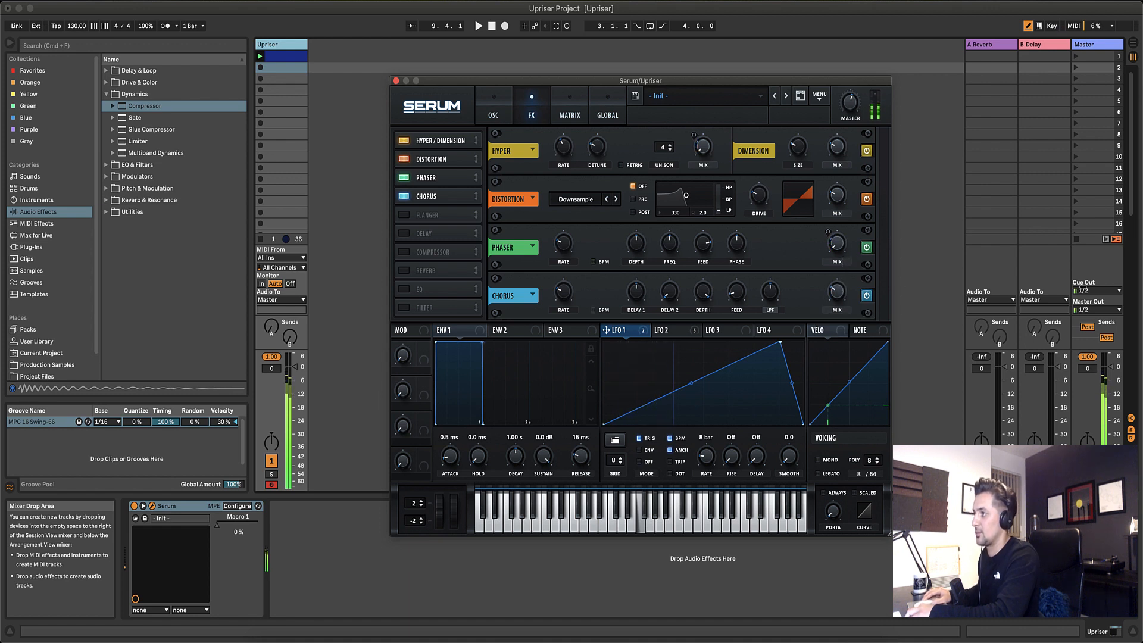
Enable the Compressor and place it directly after the Chorus in the effects order.
{"action": "left_click", "coordinate": [443, 252]}
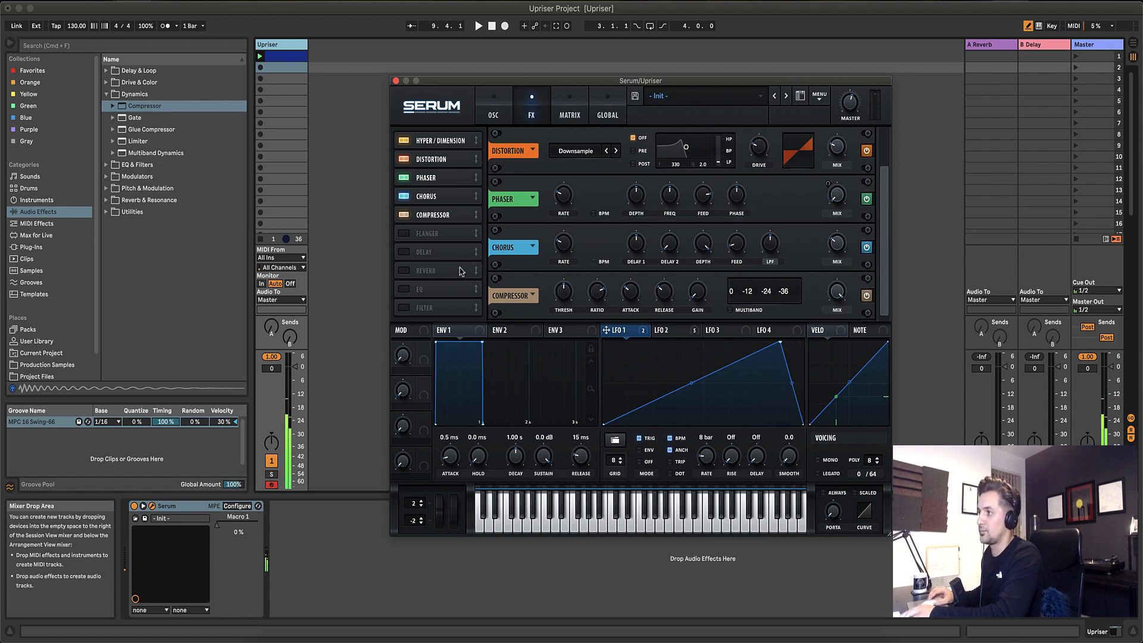
Enable the Reverb, place it directly after the Compressor in the effects order and raise its mix to about 50%.
{"action": "left_click", "coordinate": [428, 272]}
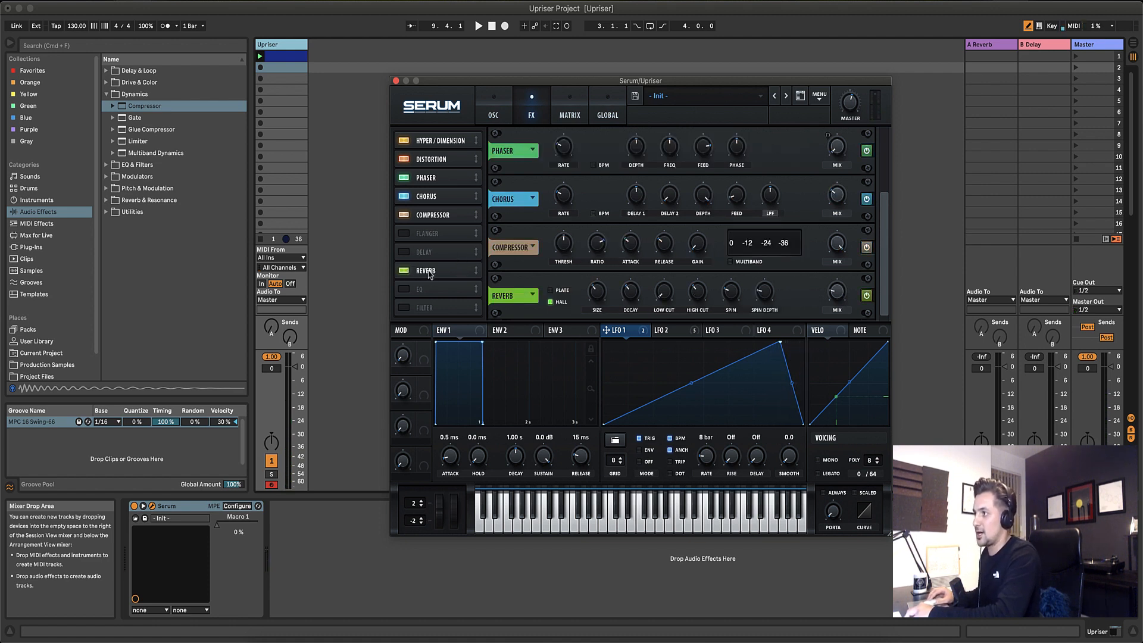
{"action": "left_click_drag", "start_coordinate": [429, 274], "coordinate": [439, 234]}
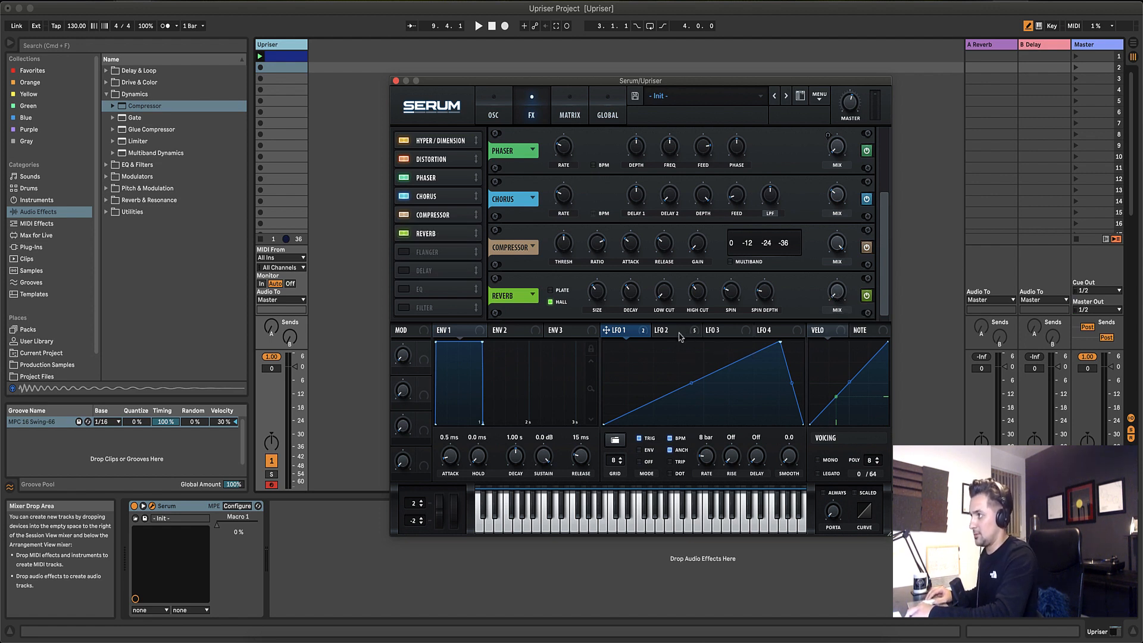
{"action": "left_click_drag", "start_coordinate": [838, 299], "coordinate": [839, 241]}
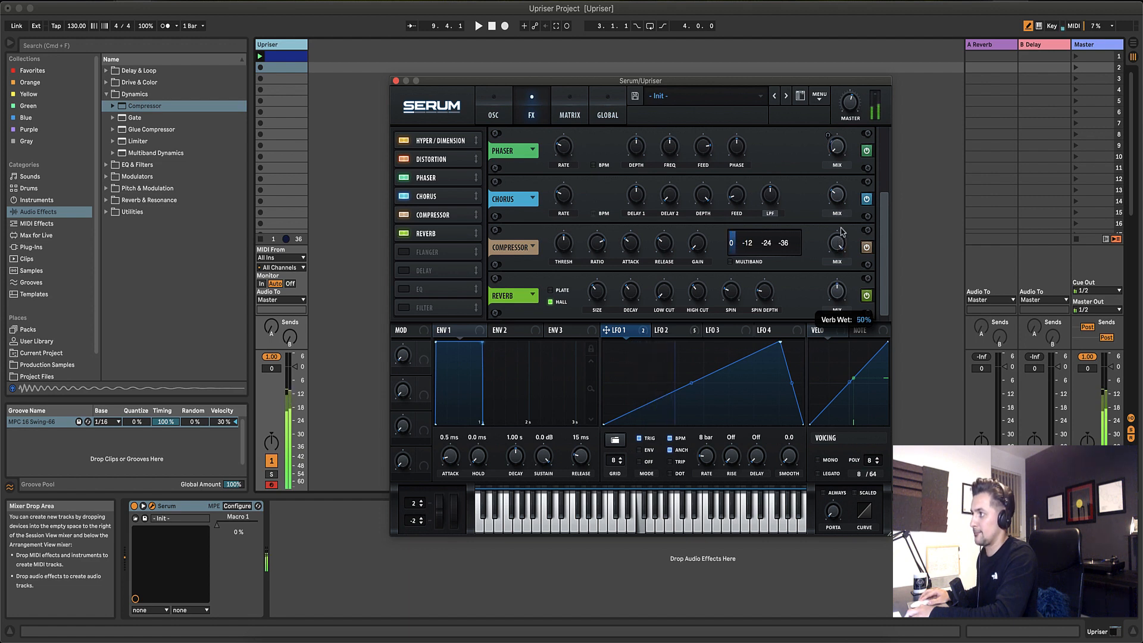
Try modulating the Reverb mix with LFO 2, and adjust the mix knob under that modulation.
{"action": "left_click", "coordinate": [668, 330]}
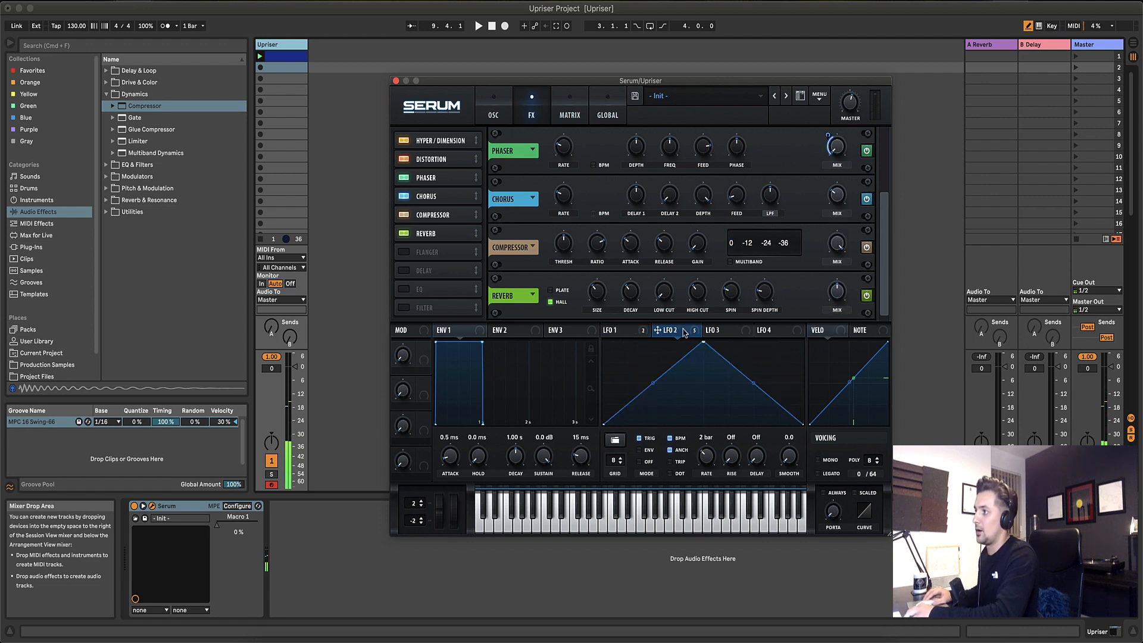
{"action": "left_click_drag", "start_coordinate": [657, 330], "coordinate": [837, 292]}
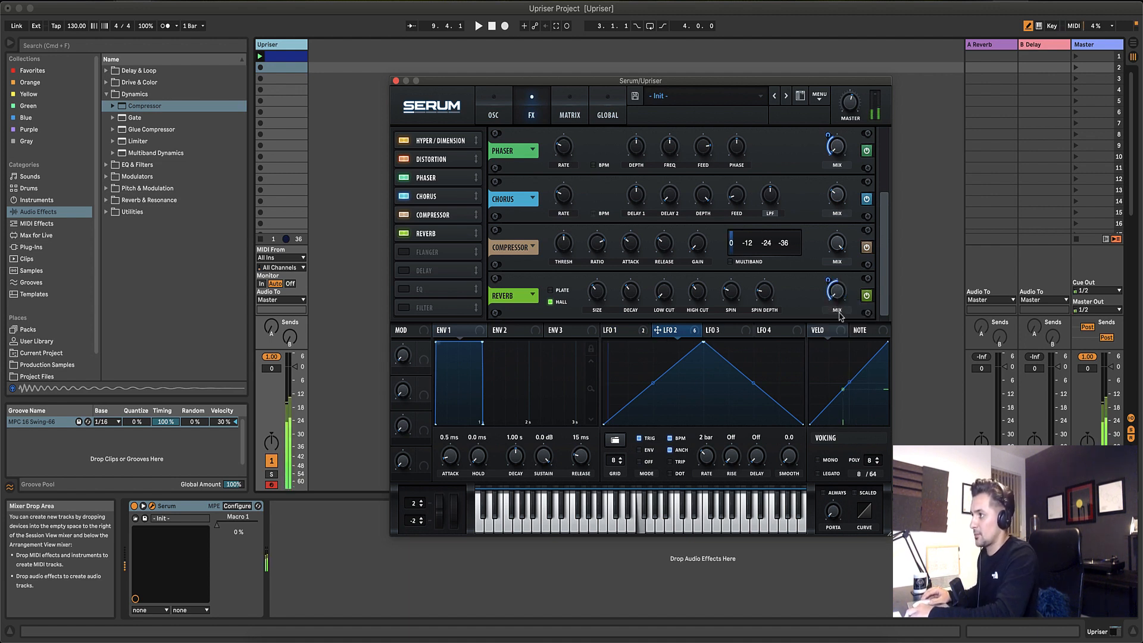
{"action": "mouse_move", "coordinate": [833, 291]}
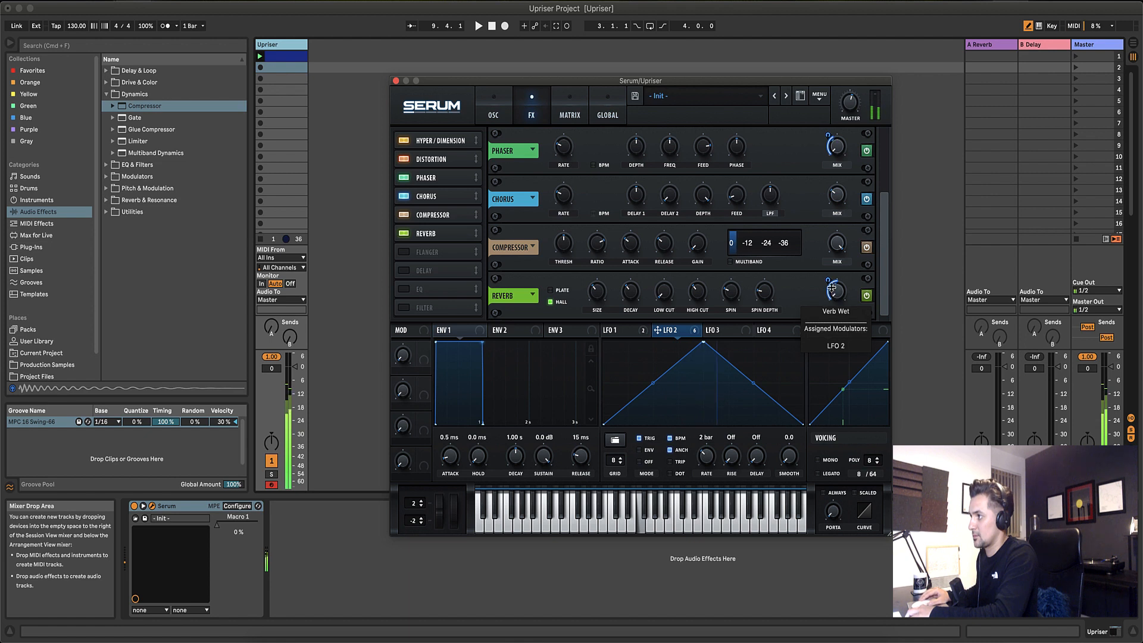
{"action": "left_click_drag", "start_coordinate": [832, 289], "coordinate": [831, 266]}
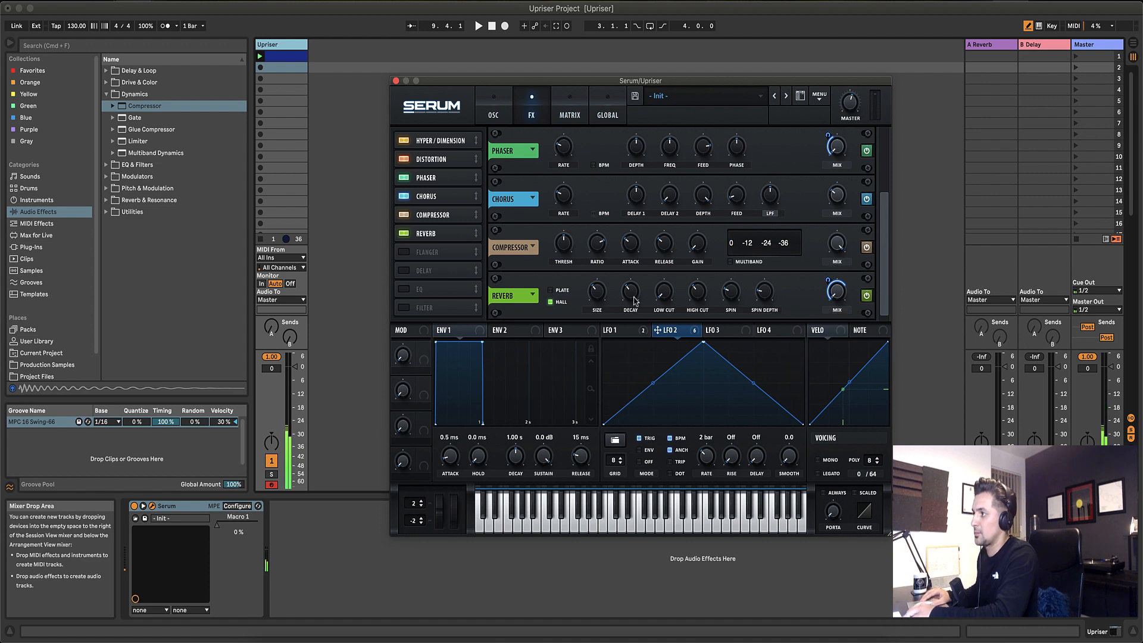
Raise the Reverb decay to around the middle of its range and compare the LFO 1 and LFO 2 shapes.
{"action": "left_click_drag", "start_coordinate": [634, 301], "coordinate": [637, 278]}
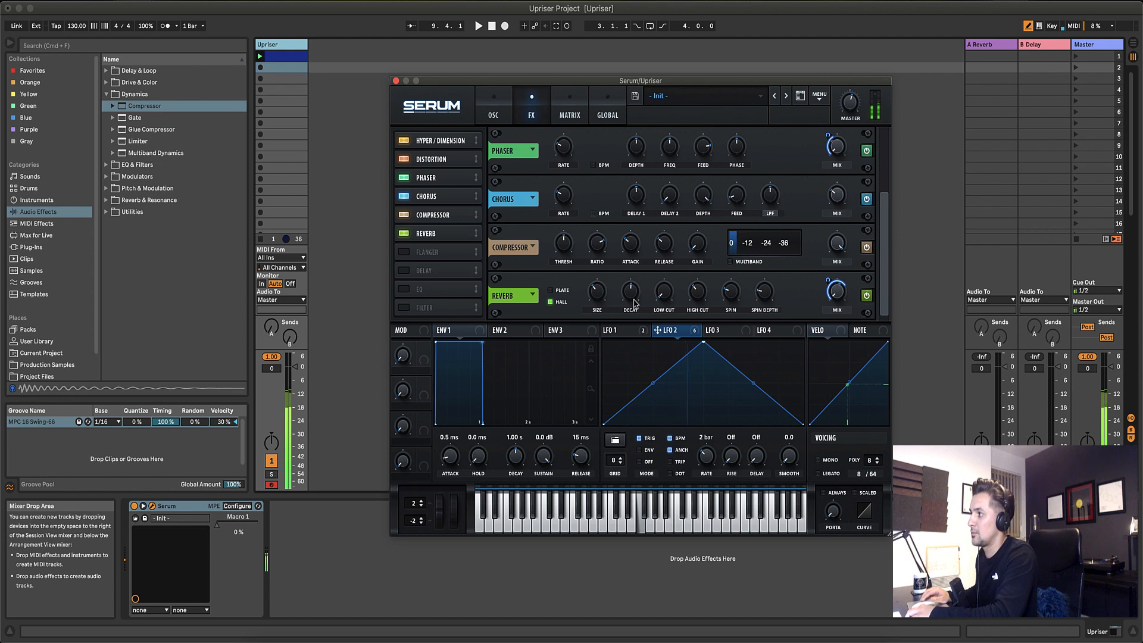
{"action": "left_click", "coordinate": [632, 334]}
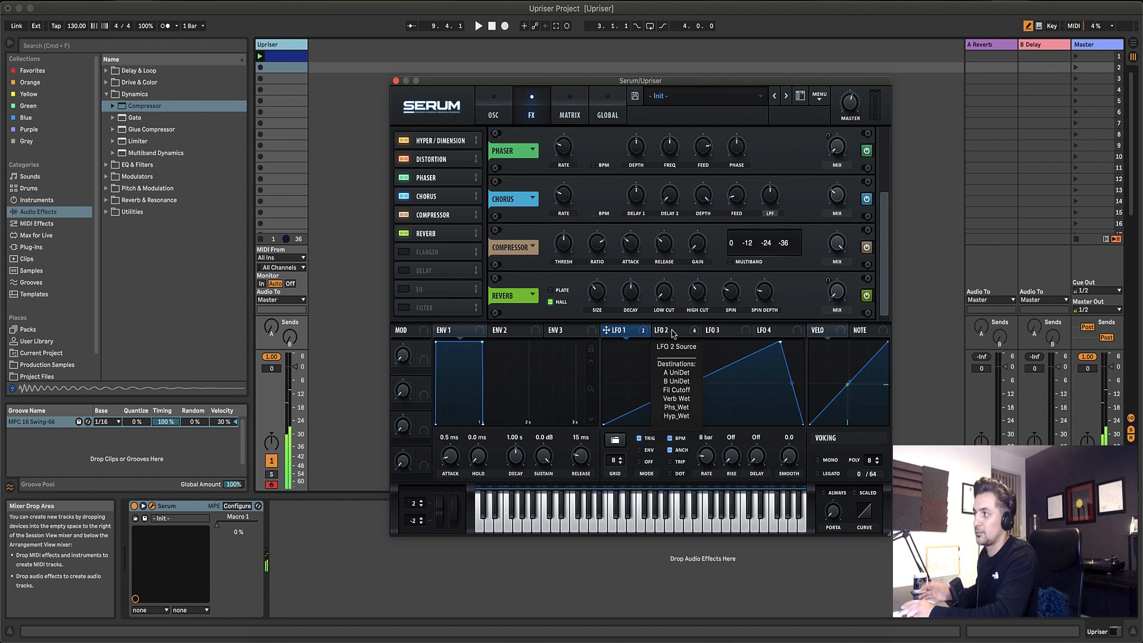
{"action": "left_click", "coordinate": [668, 335]}
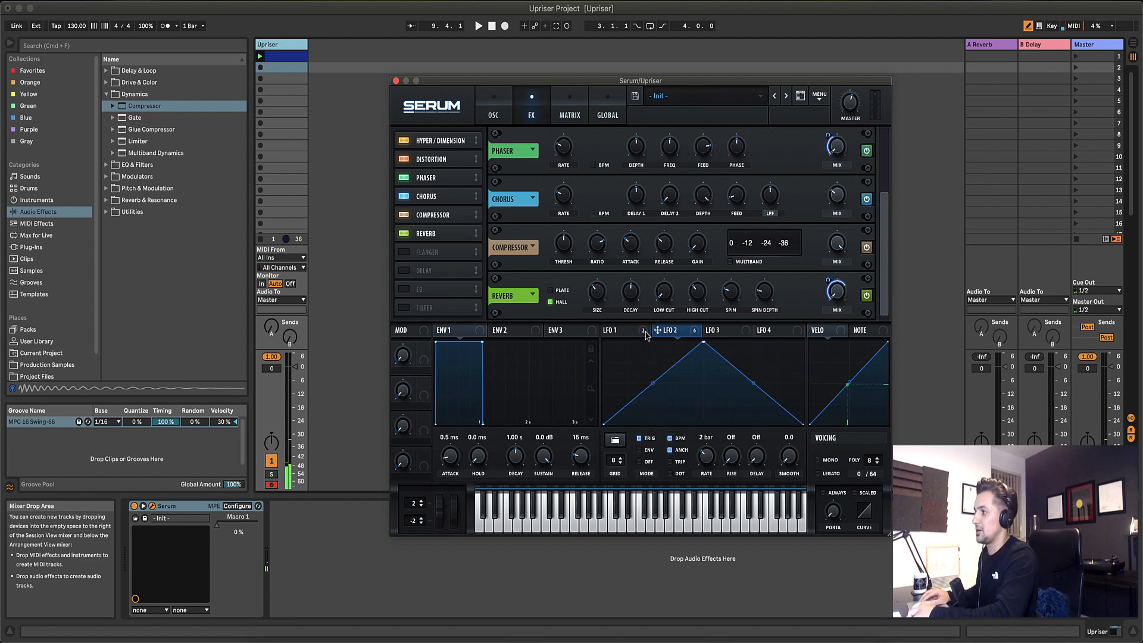
Remove all modulators from the Reverb mix and adjust the mix as a fixed amount.
{"action": "right_click", "coordinate": [829, 280]}
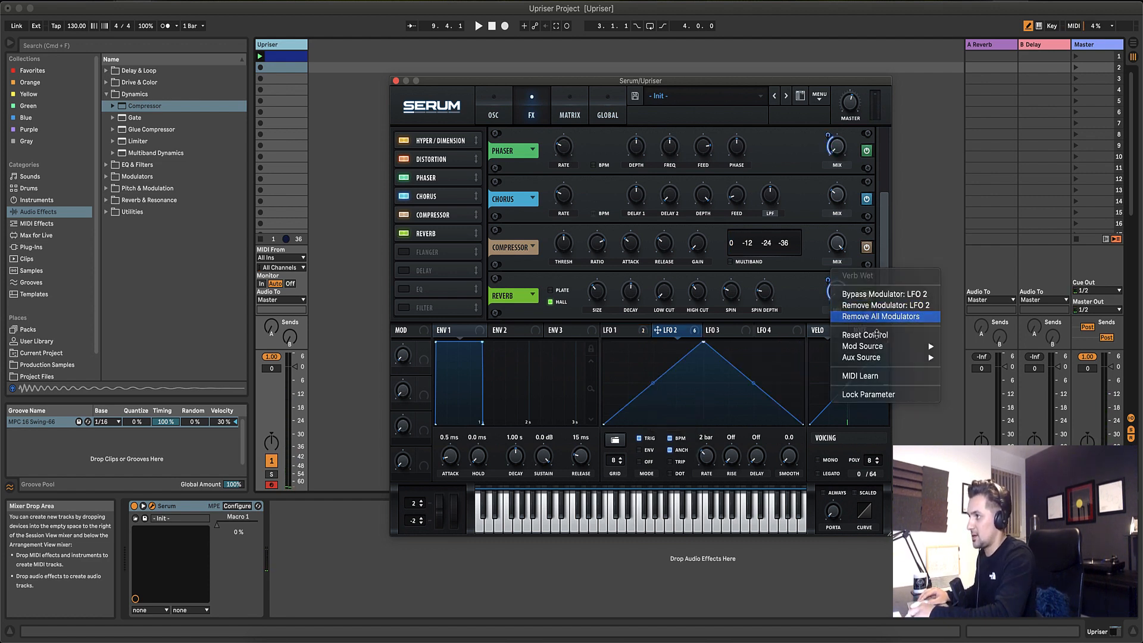
{"action": "left_click", "coordinate": [851, 316]}
{"action": "left_click_drag", "start_coordinate": [837, 298], "coordinate": [840, 251]}
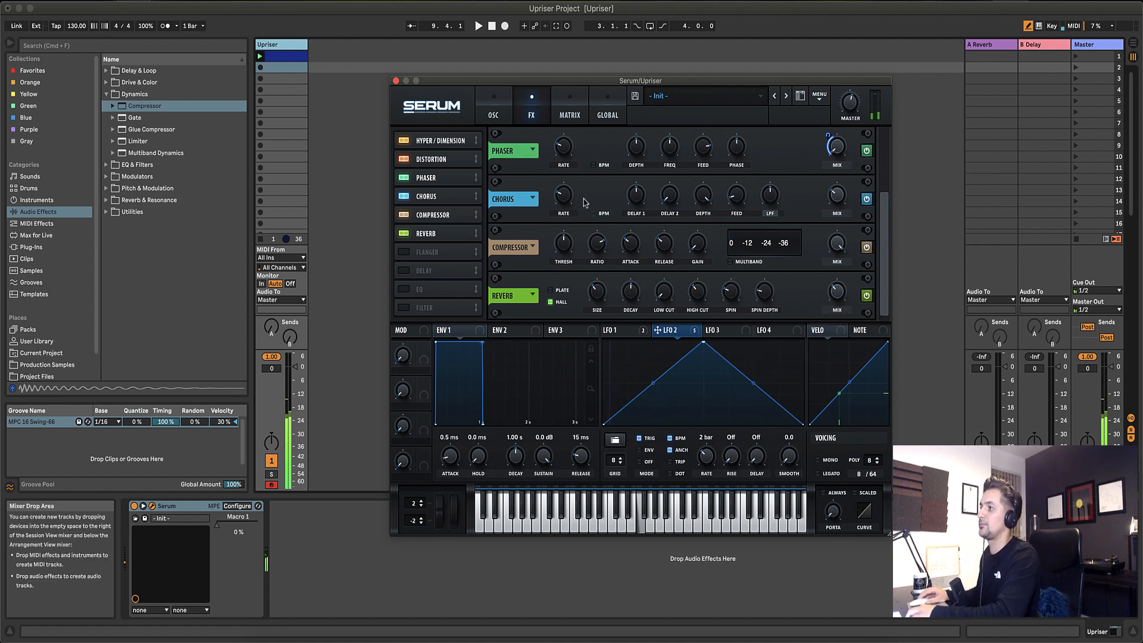
Enable the Delay, place it directly after the Reverb and set its left and right times to 1/64.
{"action": "left_click", "coordinate": [405, 272]}
{"action": "left_click_drag", "start_coordinate": [440, 275], "coordinate": [440, 254]}
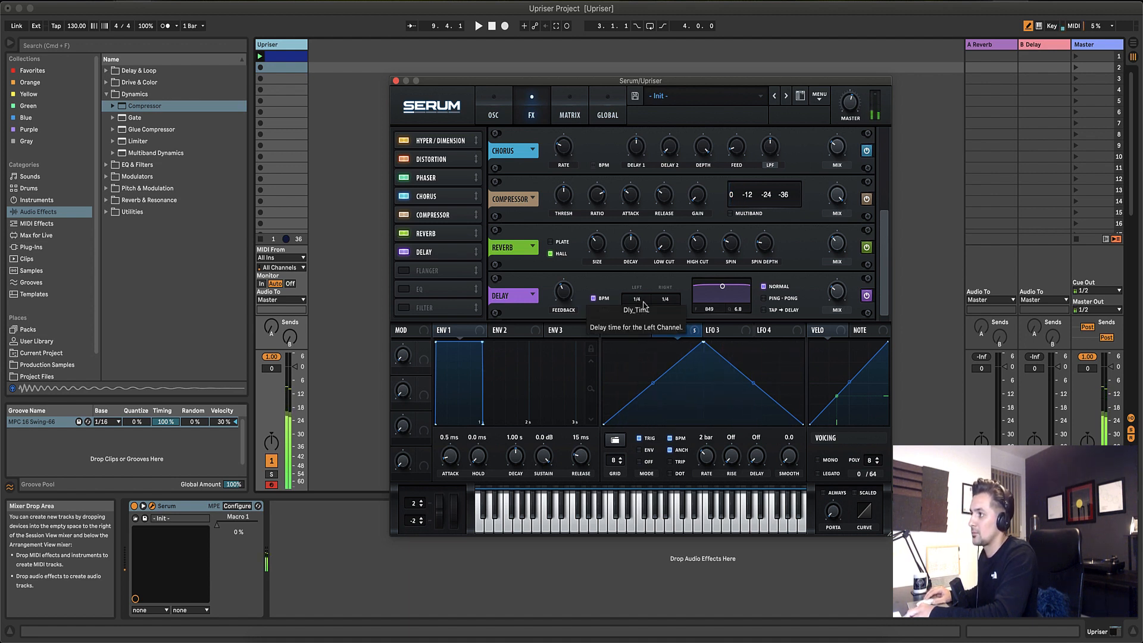
{"action": "left_click_drag", "start_coordinate": [642, 303], "coordinate": [647, 347]}
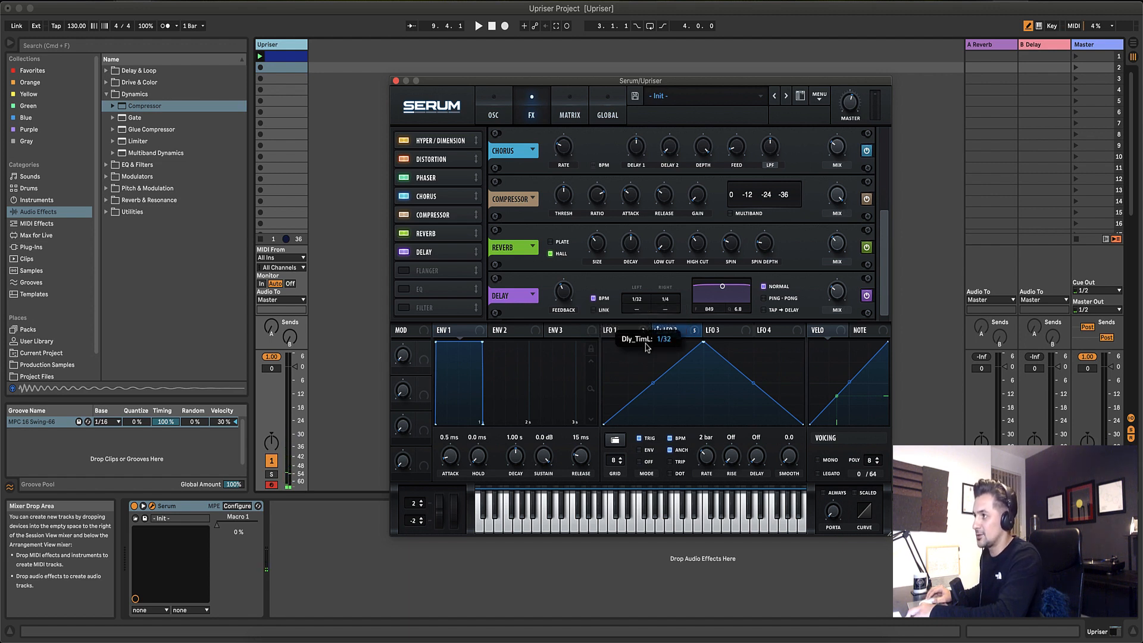
{"action": "left_click_drag", "start_coordinate": [676, 304], "coordinate": [679, 345]}
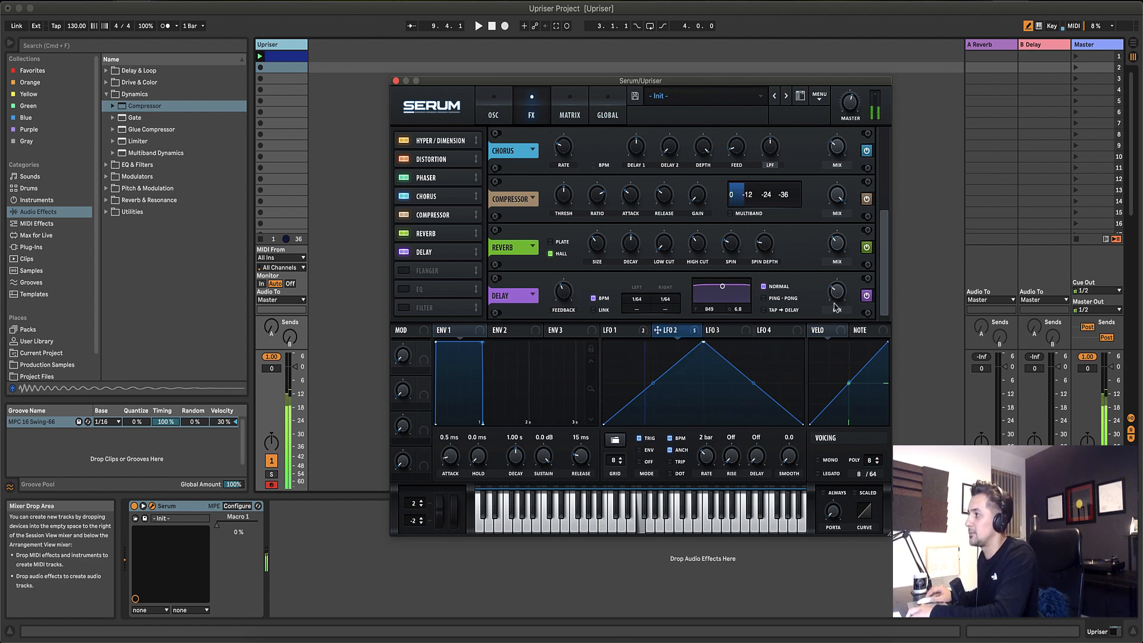
Try the Delay mix at about 84%, and bring it back down to a lower amount.
{"action": "left_click_drag", "start_coordinate": [834, 302], "coordinate": [838, 233]}
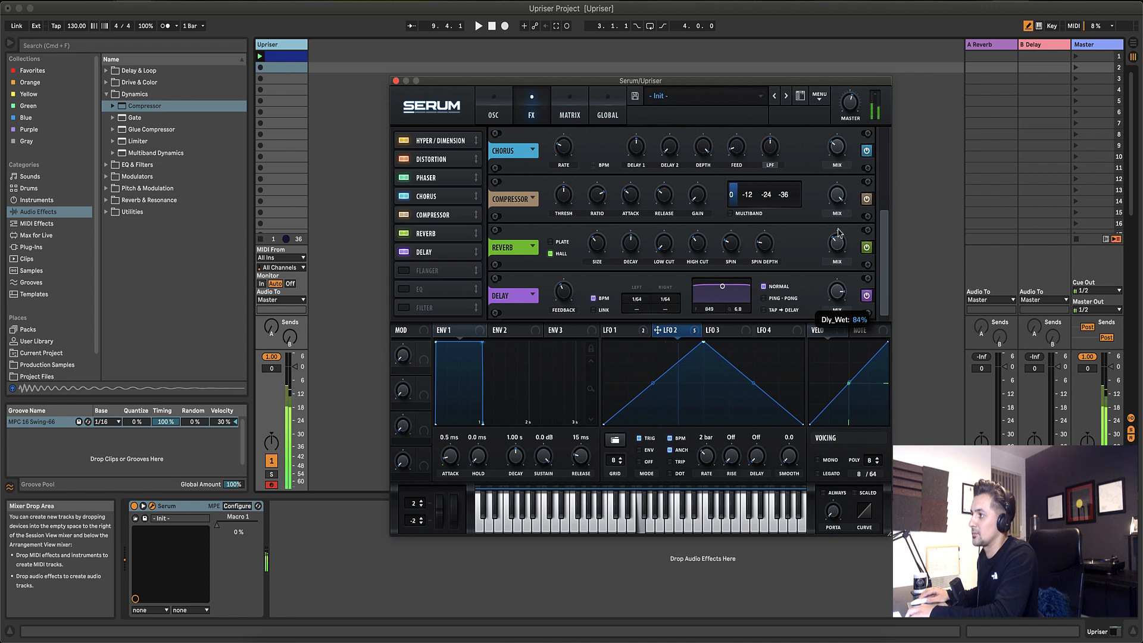
{"action": "left_click_drag", "start_coordinate": [838, 233], "coordinate": [840, 239]}
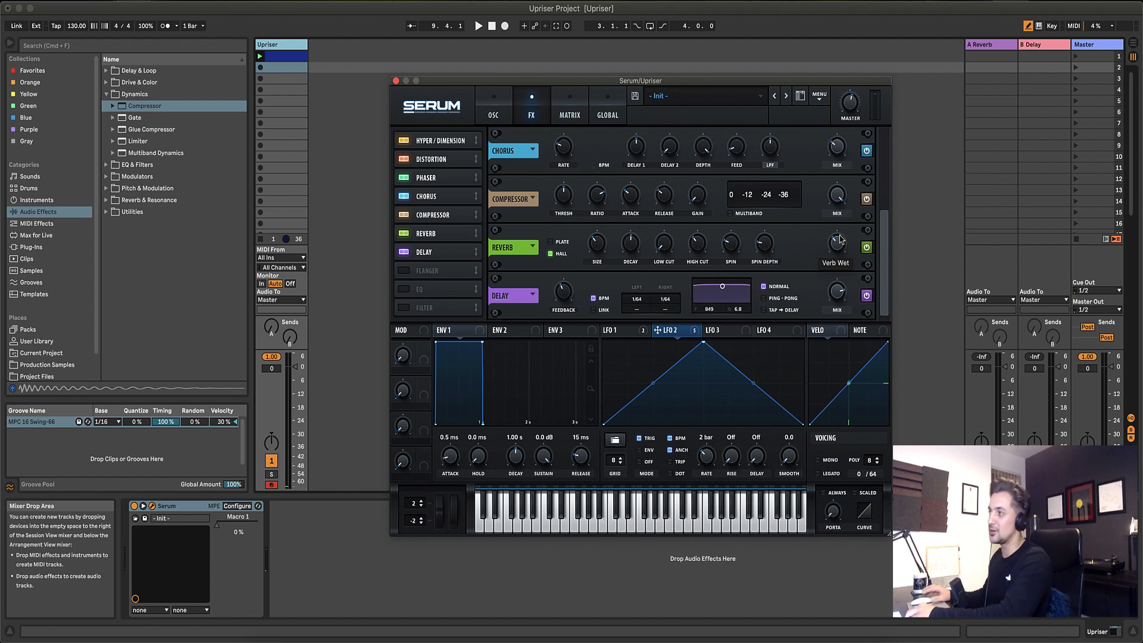
{"action": "left_click_drag", "start_coordinate": [837, 293], "coordinate": [848, 369]}
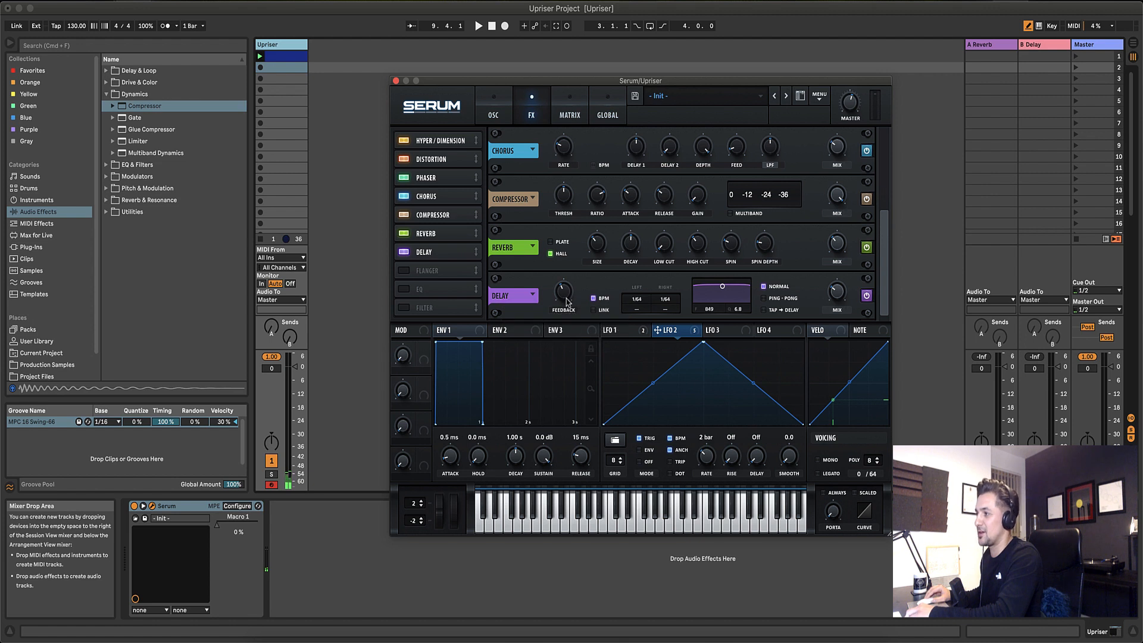
Try the Delay feedback at about 85%, and reduce it to about 25%.
{"action": "left_click_drag", "start_coordinate": [566, 297], "coordinate": [567, 250]}
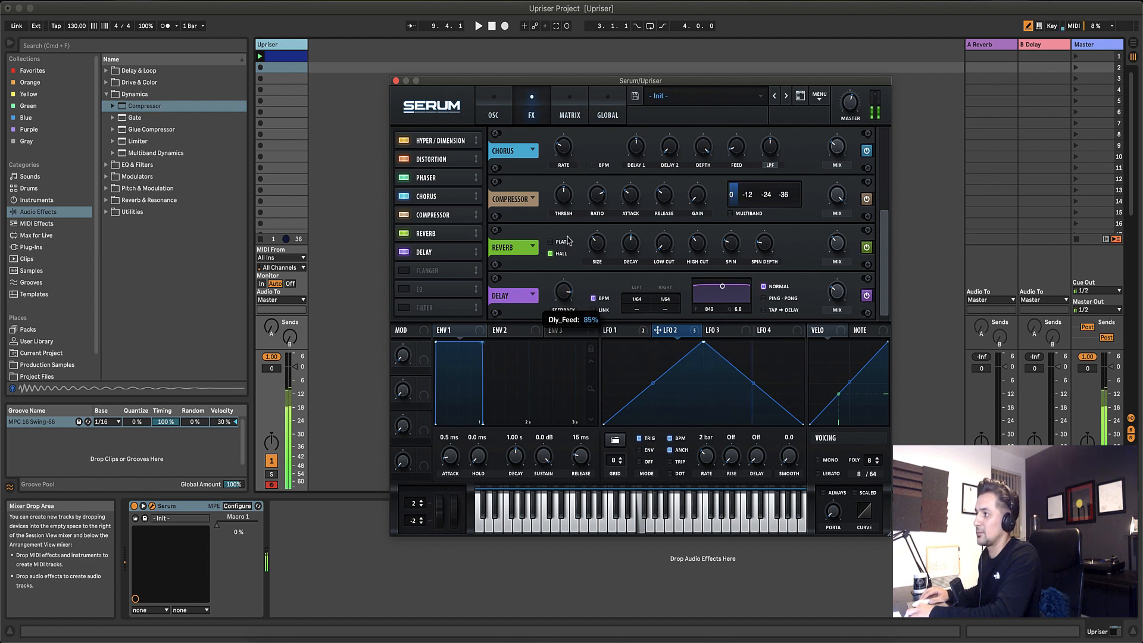
{"action": "left_click_drag", "start_coordinate": [569, 233], "coordinate": [569, 234]}
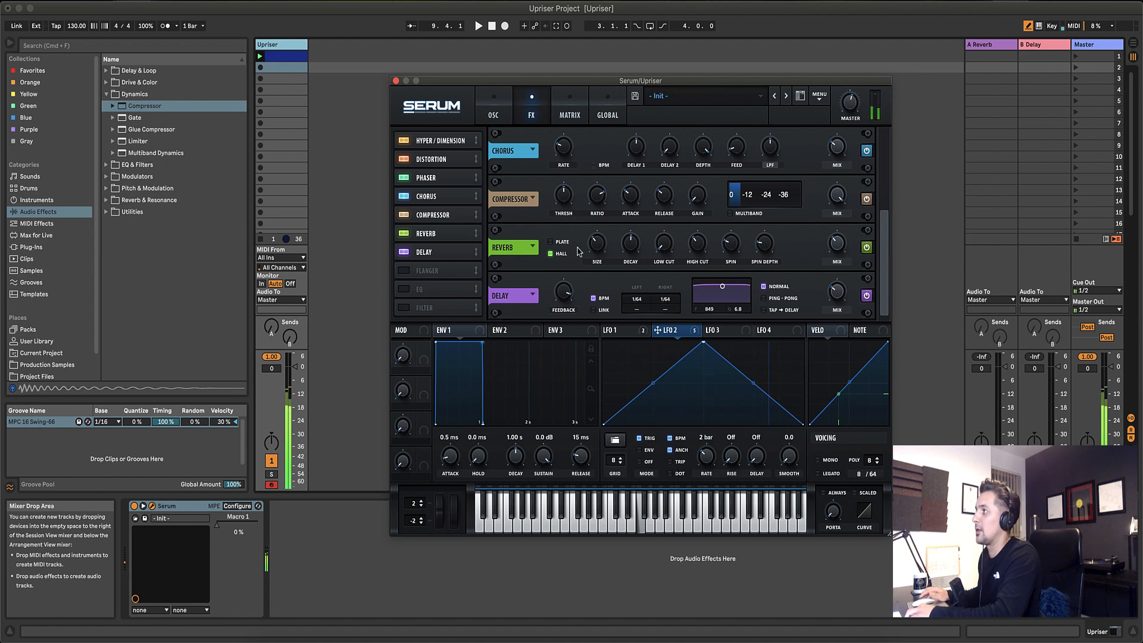
{"action": "left_click", "coordinate": [610, 332]}
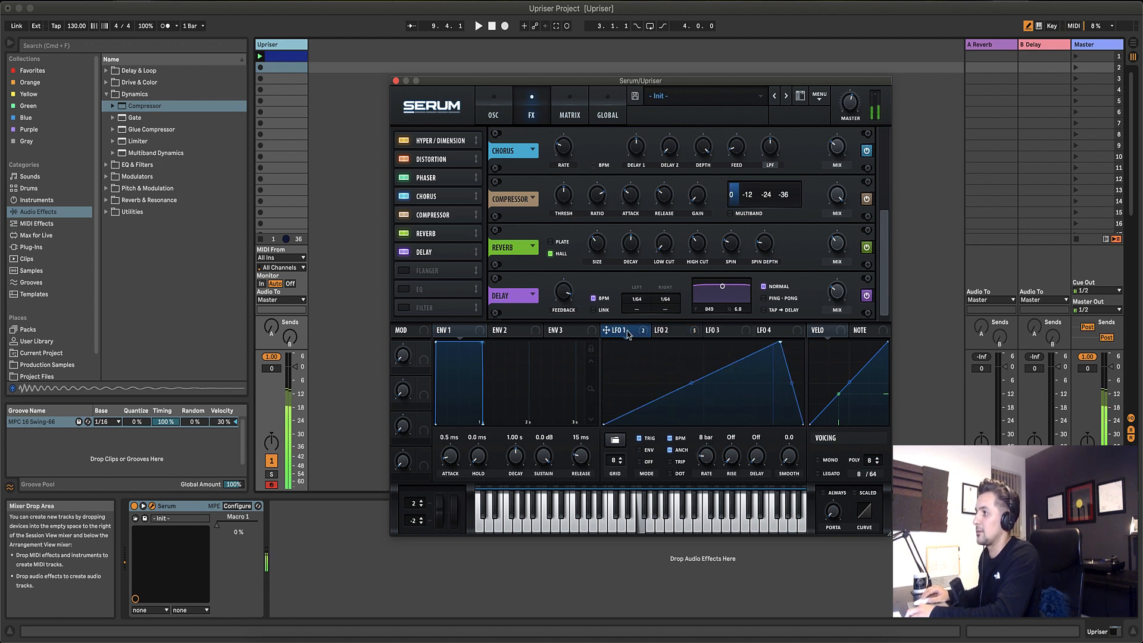
{"action": "left_click", "coordinate": [669, 333]}
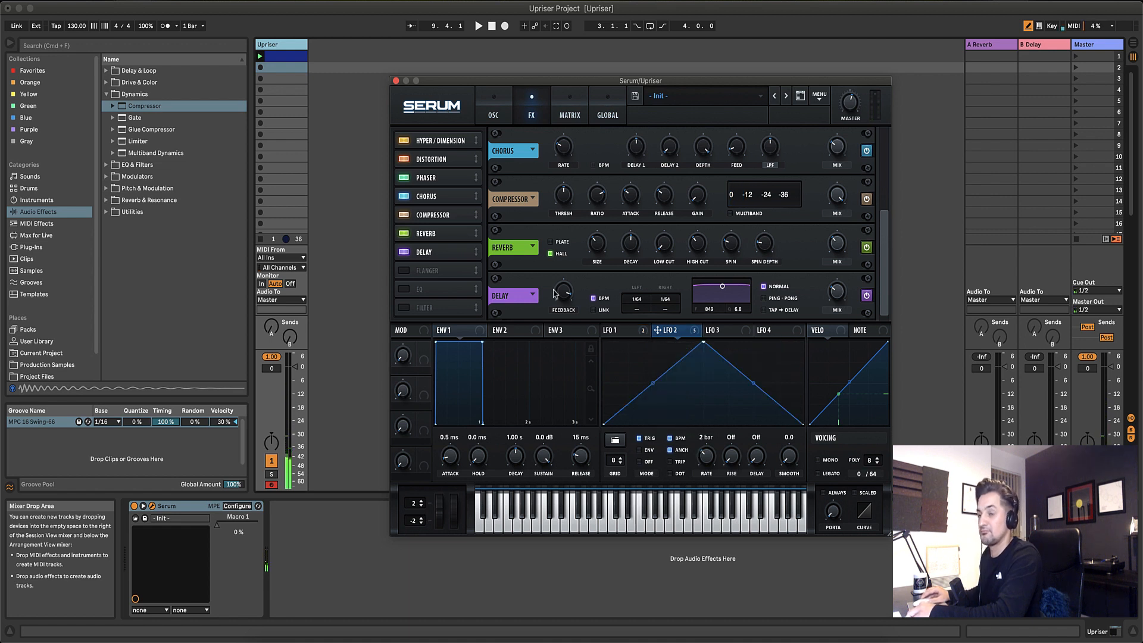
{"action": "mouse_move", "coordinate": [565, 296]}
{"action": "left_click_drag", "start_coordinate": [565, 296], "coordinate": [570, 387]}
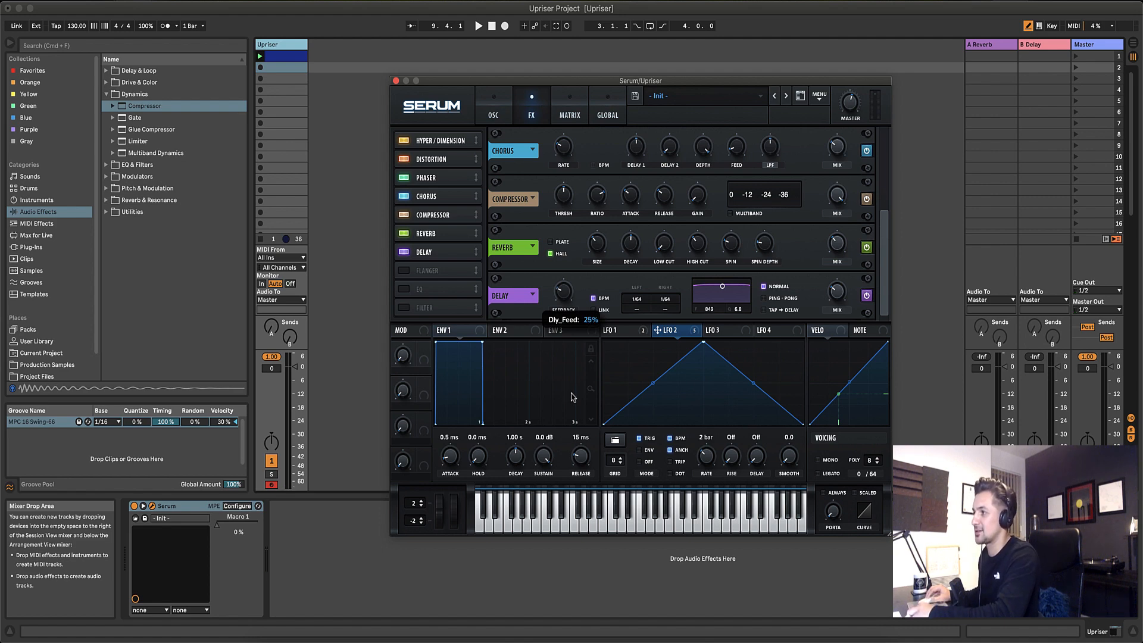
Load the Spectral wavetable Monster 1 [SL] into both oscillator A and oscillator B.
{"action": "left_click", "coordinate": [494, 114]}
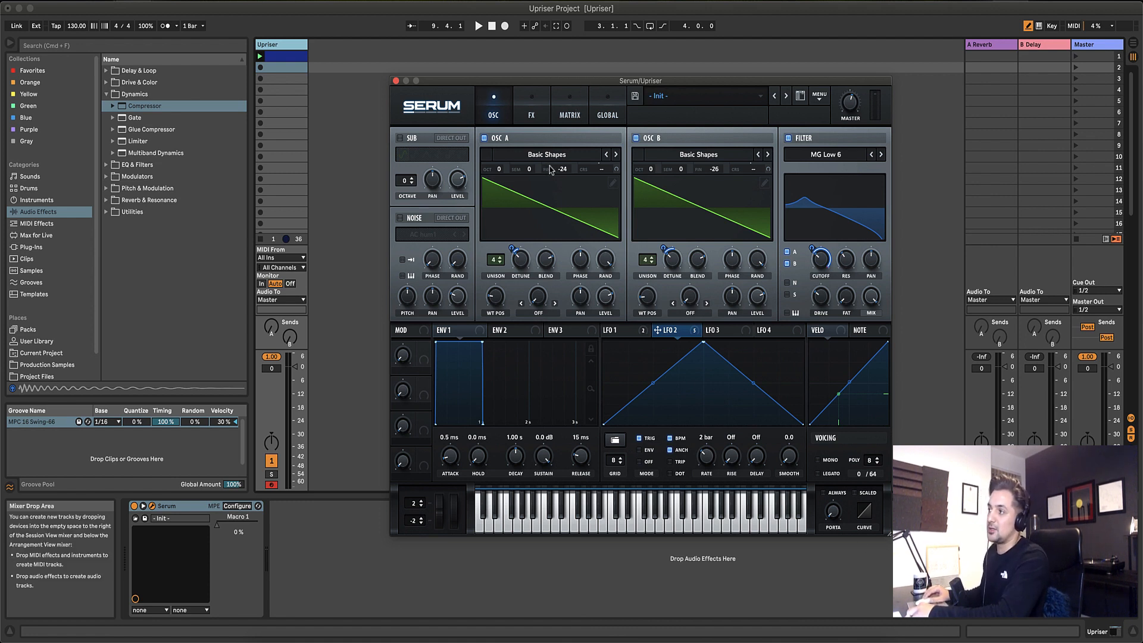
{"action": "left_click", "coordinate": [570, 157]}
{"action": "mouse_move", "coordinate": [571, 196]}
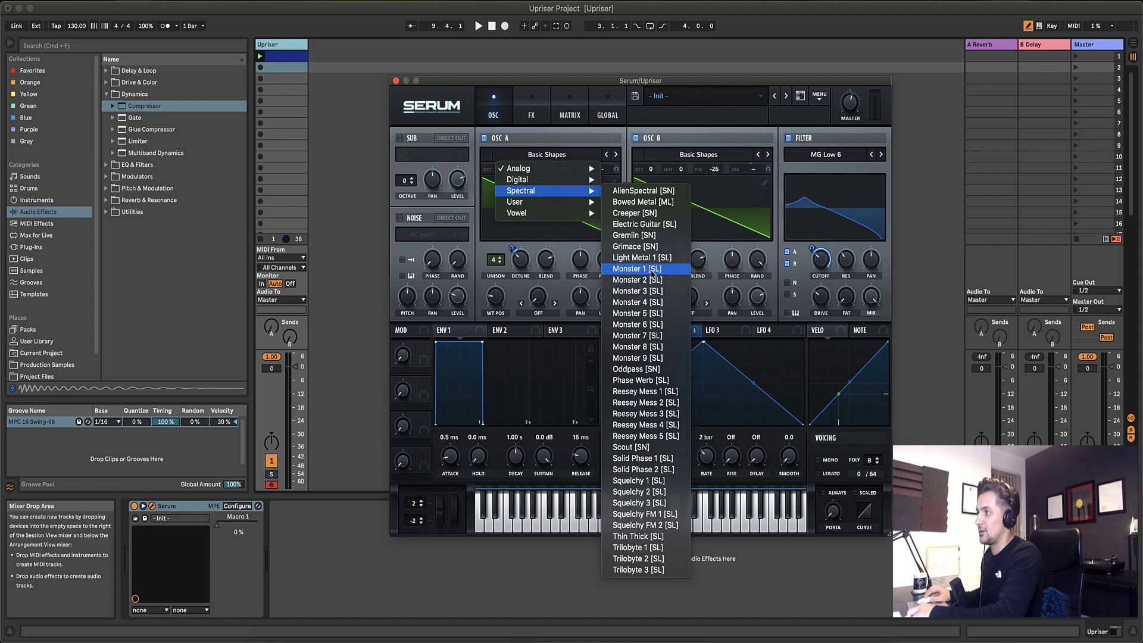
{"action": "left_click", "coordinate": [653, 269]}
{"action": "left_click", "coordinate": [722, 156]}
{"action": "mouse_move", "coordinate": [725, 171]}
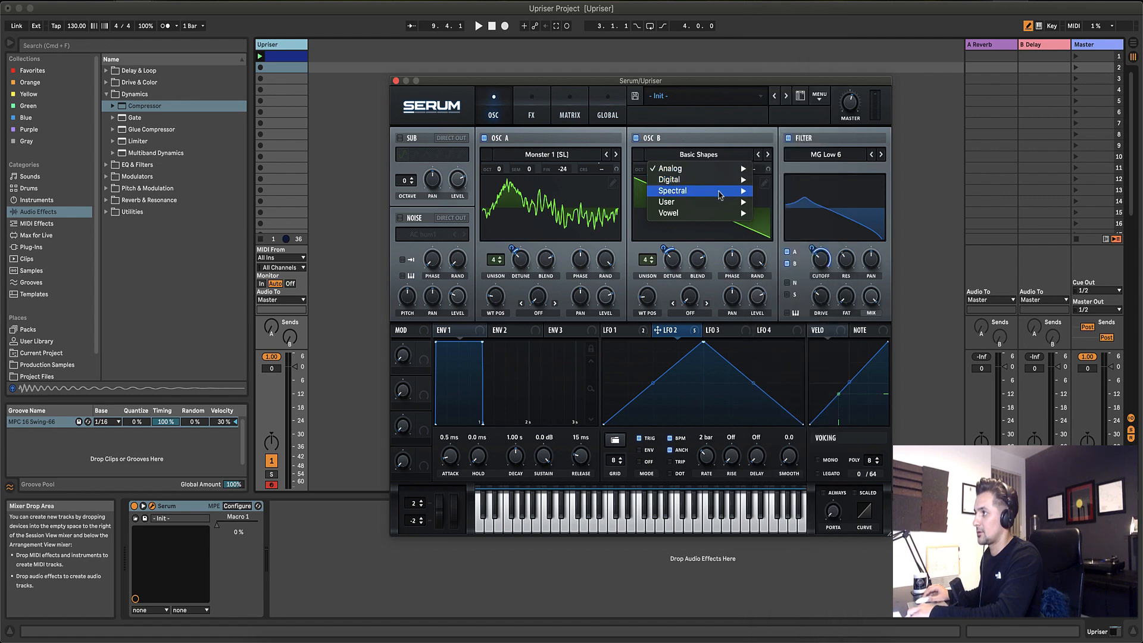
{"action": "mouse_move", "coordinate": [720, 195]}
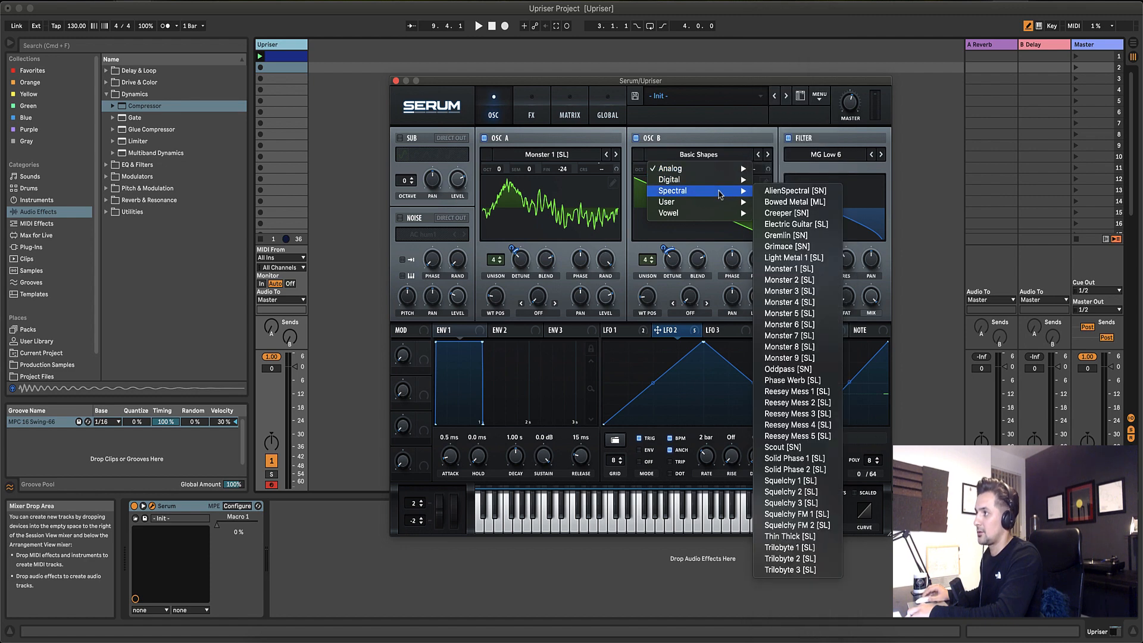
{"action": "left_click", "coordinate": [793, 270]}
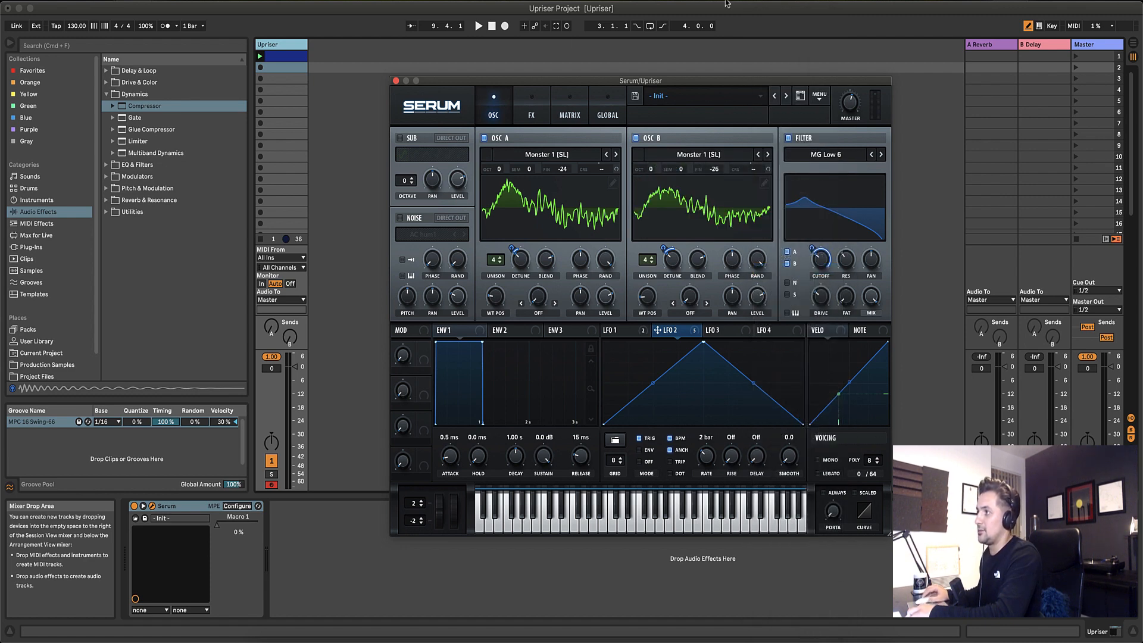
Bring up LFO 3 and turn the wavetable position of oscillators A and B down to the minimum.
{"action": "left_click", "coordinate": [723, 331]}
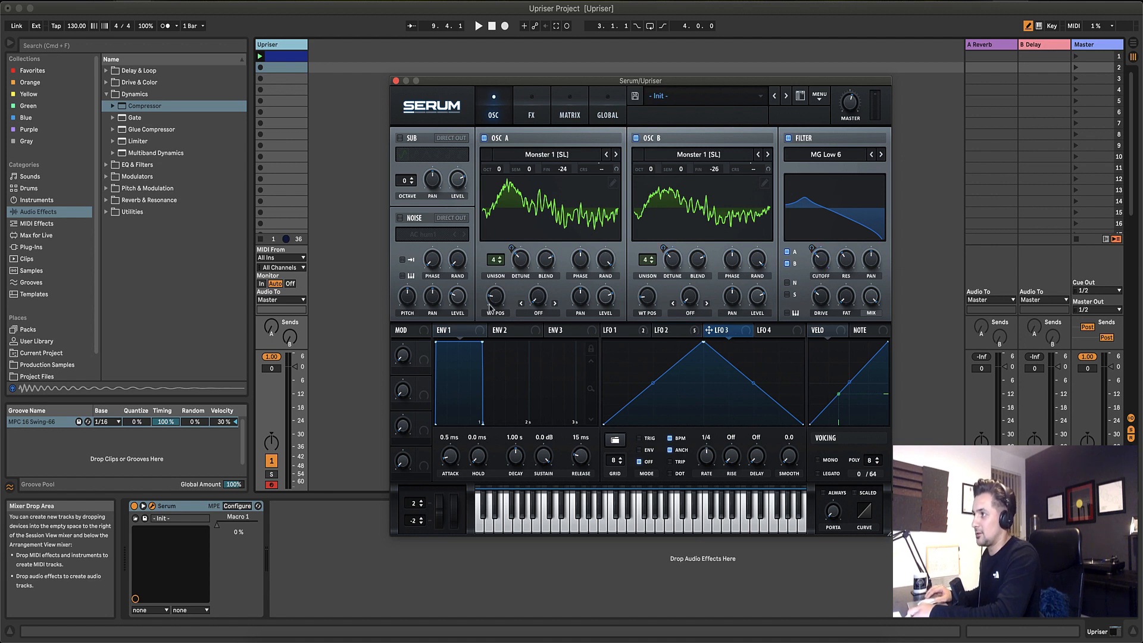
{"action": "left_click_drag", "start_coordinate": [496, 297], "coordinate": [502, 340]}
{"action": "left_click_drag", "start_coordinate": [647, 296], "coordinate": [650, 333]}
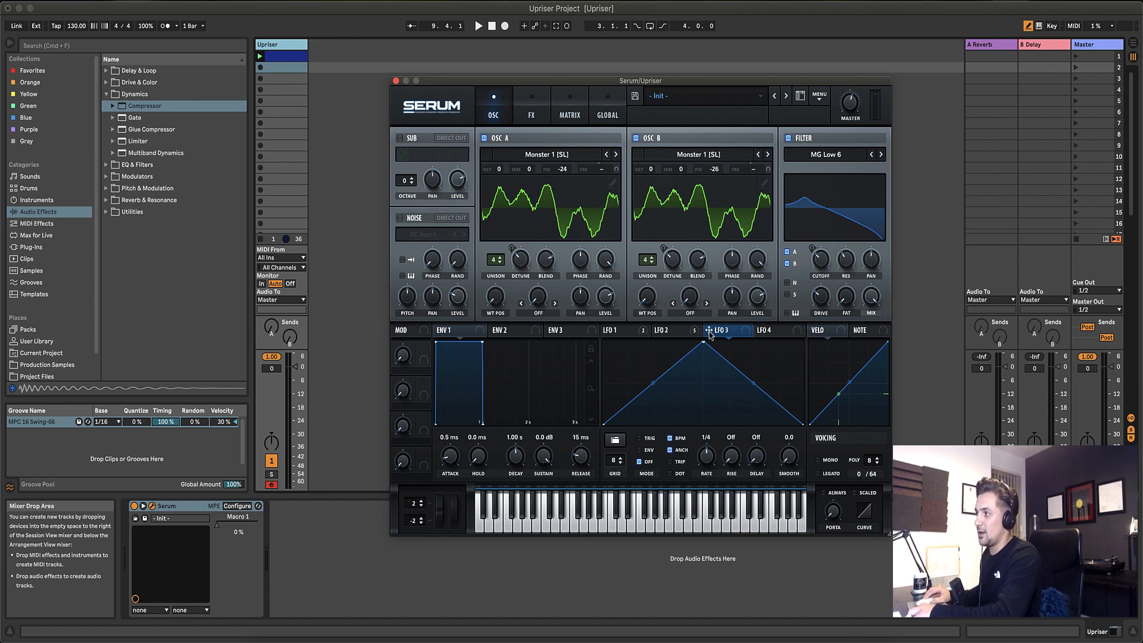
Modulate the wavetable position of both oscillators with LFO 3 in Trig mode at a rate of 2 bar.
{"action": "left_click_drag", "start_coordinate": [708, 335], "coordinate": [495, 297]}
{"action": "left_click_drag", "start_coordinate": [708, 335], "coordinate": [645, 305]}
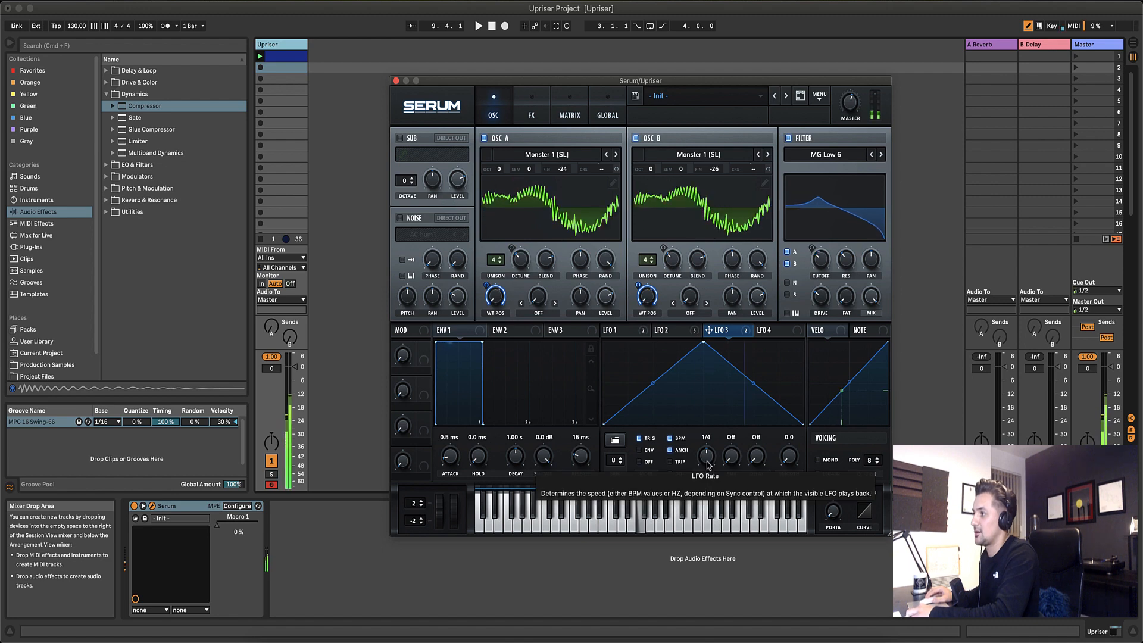
{"action": "left_click_drag", "start_coordinate": [707, 464], "coordinate": [708, 489]}
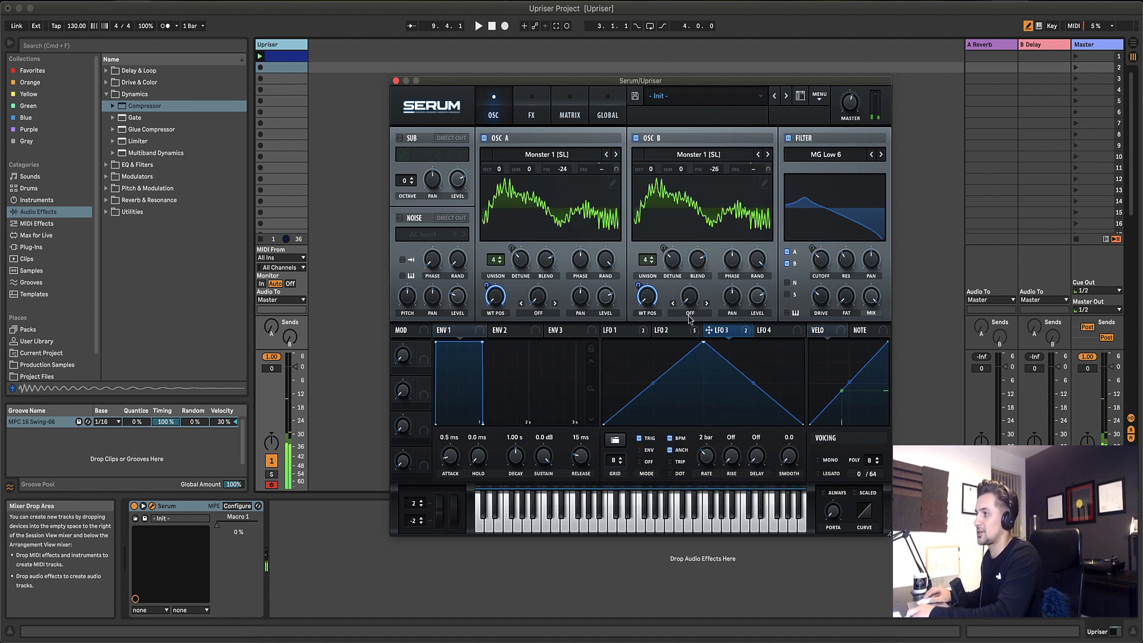
Load the Analog Basic Shapes wavetable into oscillator B.
{"action": "left_click", "coordinate": [720, 155]}
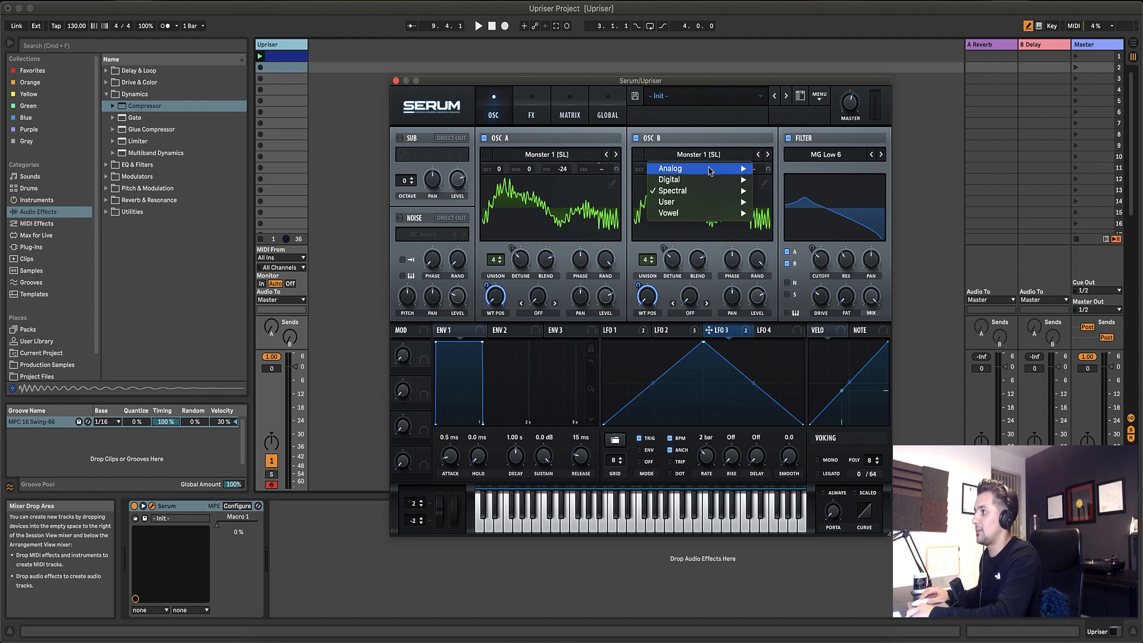
{"action": "mouse_move", "coordinate": [708, 167]}
{"action": "left_click", "coordinate": [798, 227]}
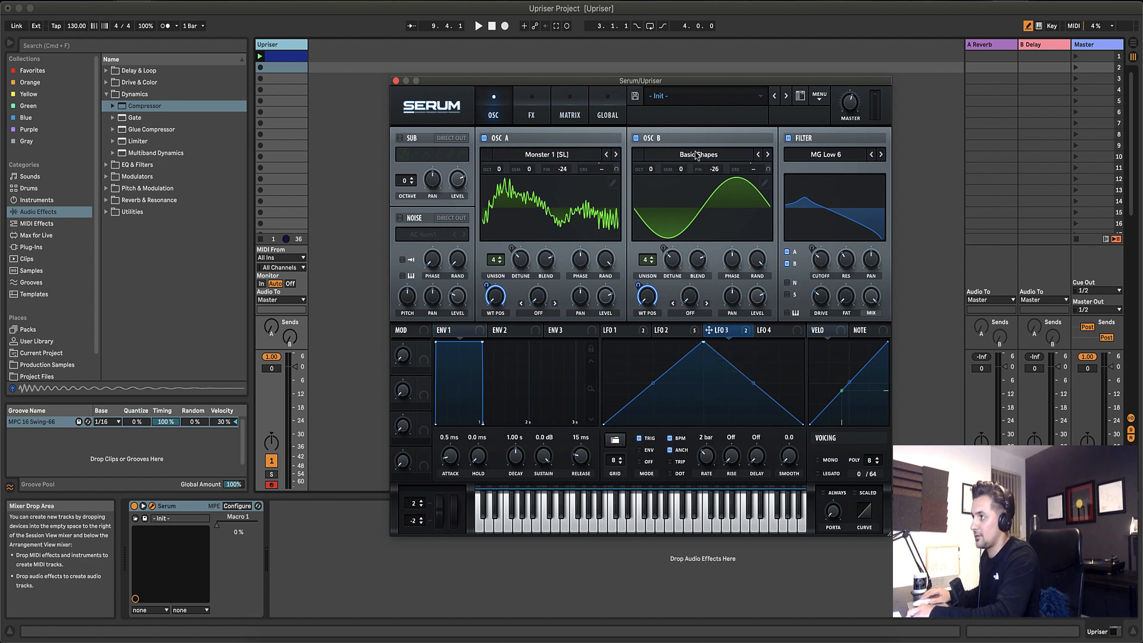
Remove all modulators from oscillator B's wavetable position and raise the position to the saw shape.
{"action": "right_click", "coordinate": [729, 334]}
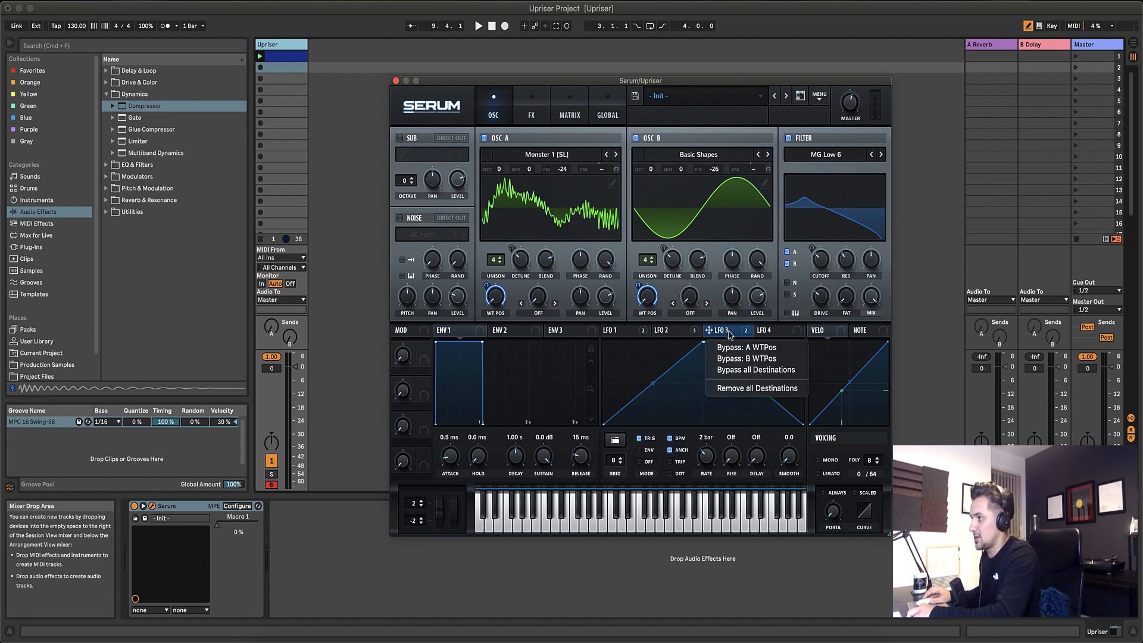
{"action": "right_click", "coordinate": [642, 288]}
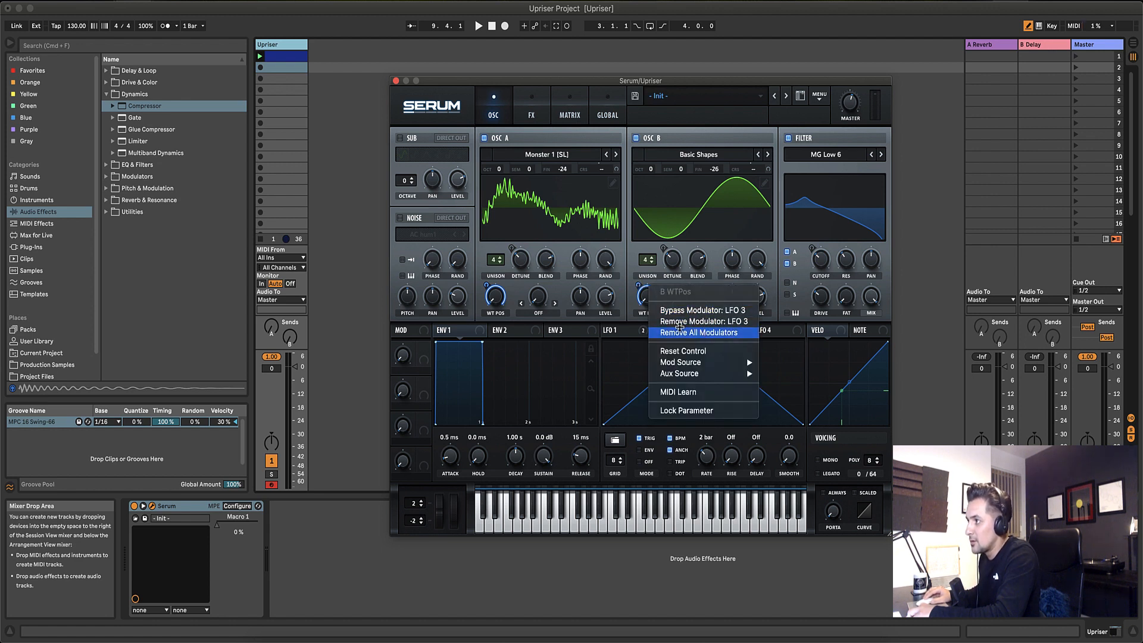
{"action": "left_click", "coordinate": [679, 328]}
{"action": "left_click_drag", "start_coordinate": [650, 306], "coordinate": [653, 283]}
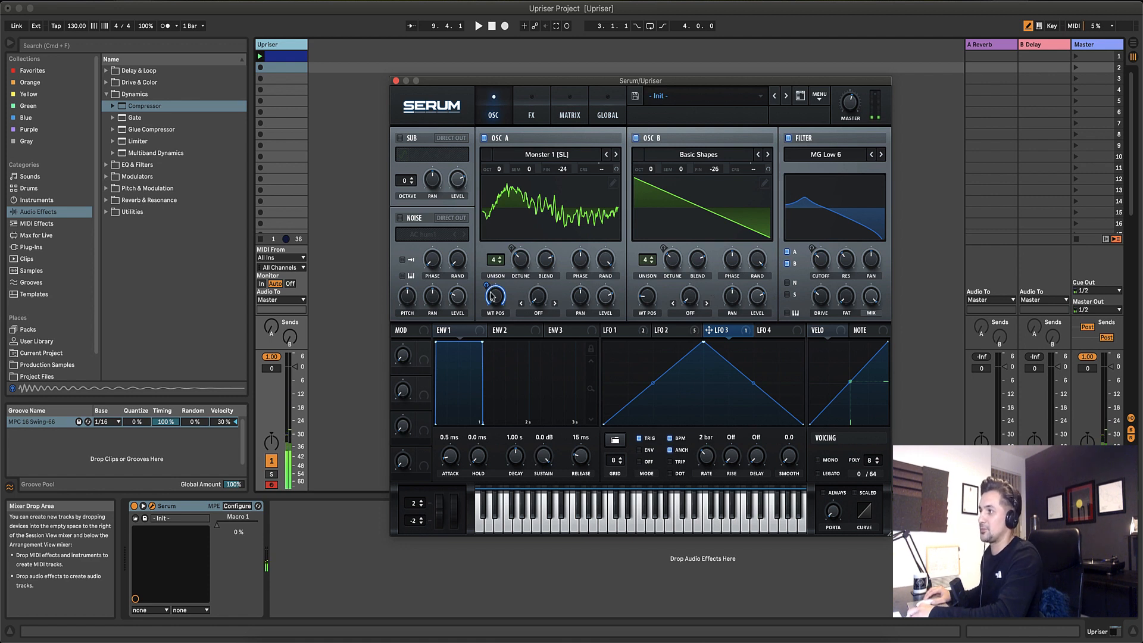
Remove all modulators from oscillator A's wavetable position.
{"action": "mouse_move", "coordinate": [493, 293]}
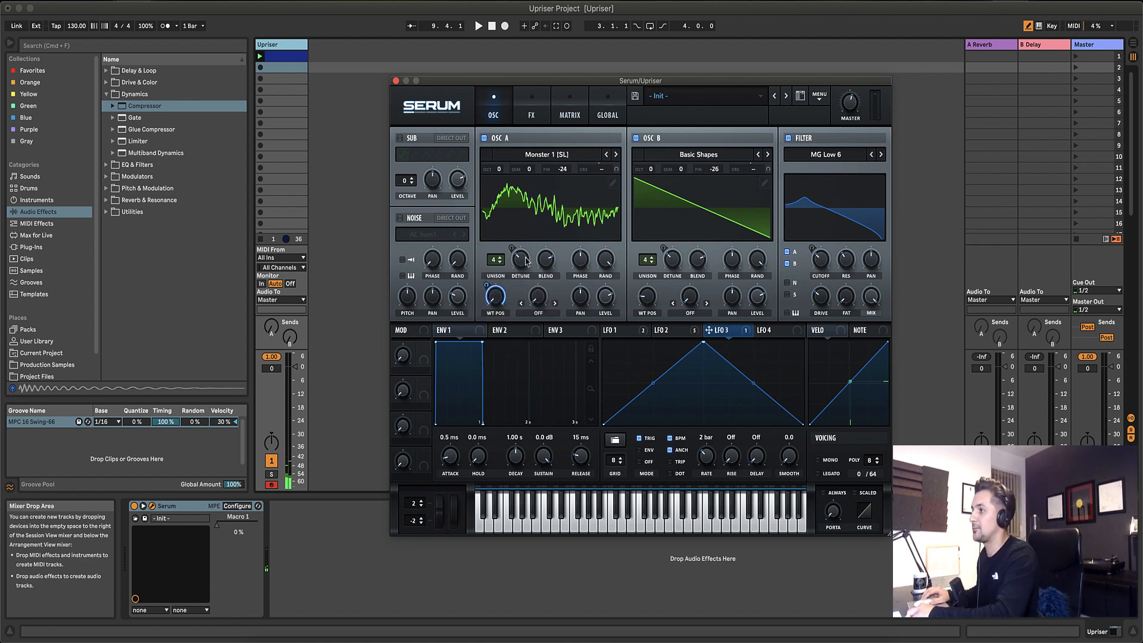
{"action": "right_click", "coordinate": [487, 286]}
{"action": "left_click", "coordinate": [551, 332]}
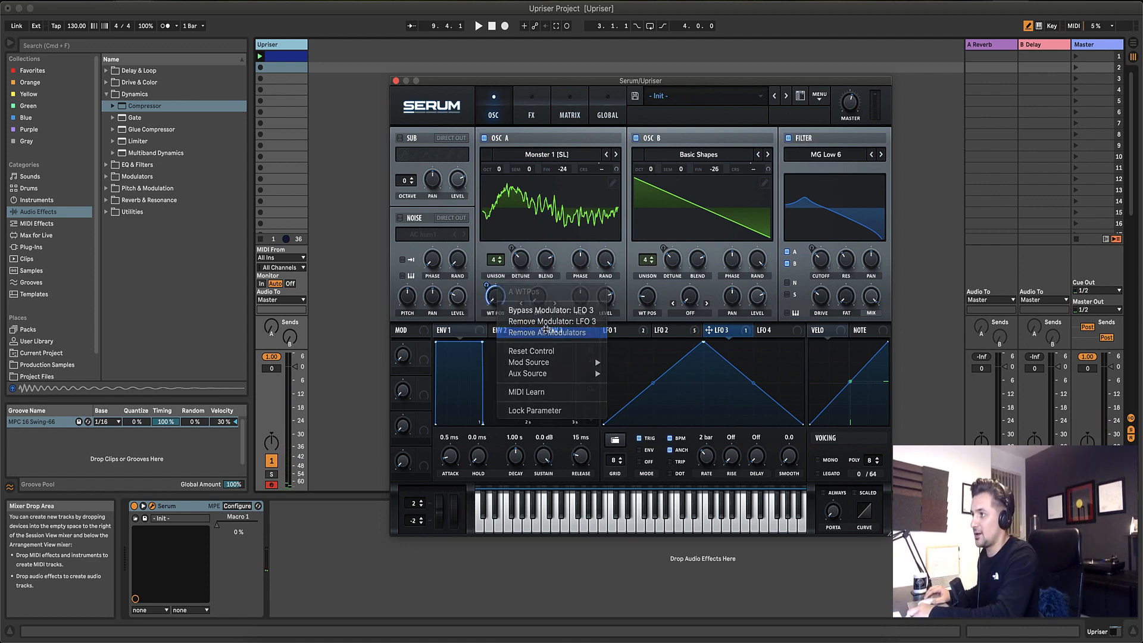
Load the Analog Basic Shapes wavetable into oscillator A and set its wavetable position to the saw shape.
{"action": "left_click_drag", "start_coordinate": [503, 300], "coordinate": [506, 293]}
{"action": "left_click", "coordinate": [582, 156]}
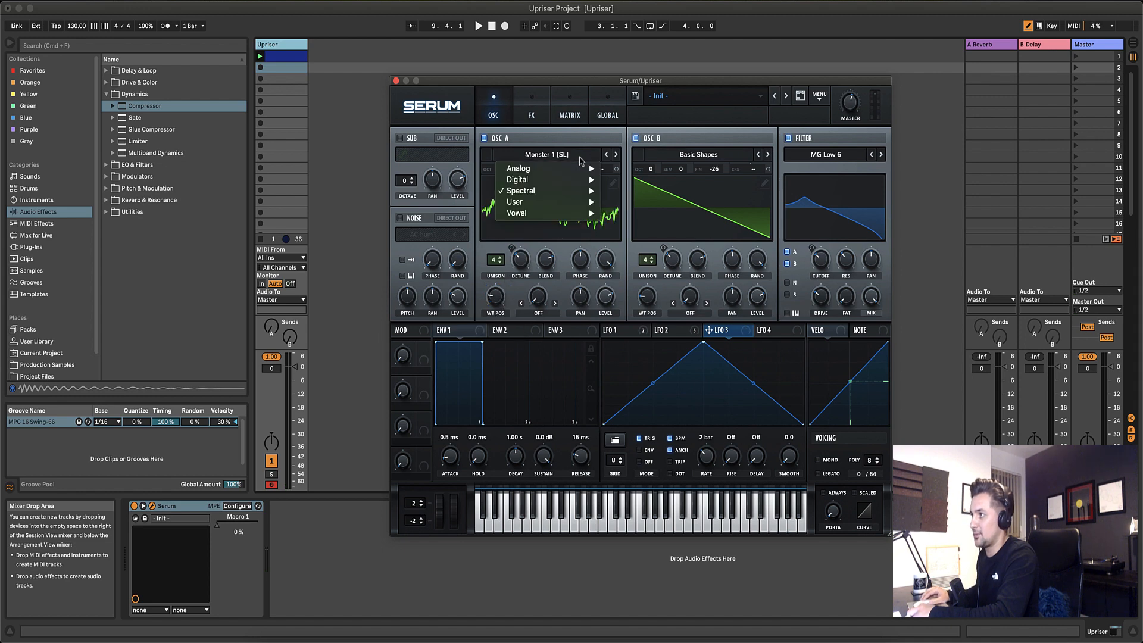
{"action": "mouse_move", "coordinate": [583, 170]}
{"action": "left_click", "coordinate": [671, 225]}
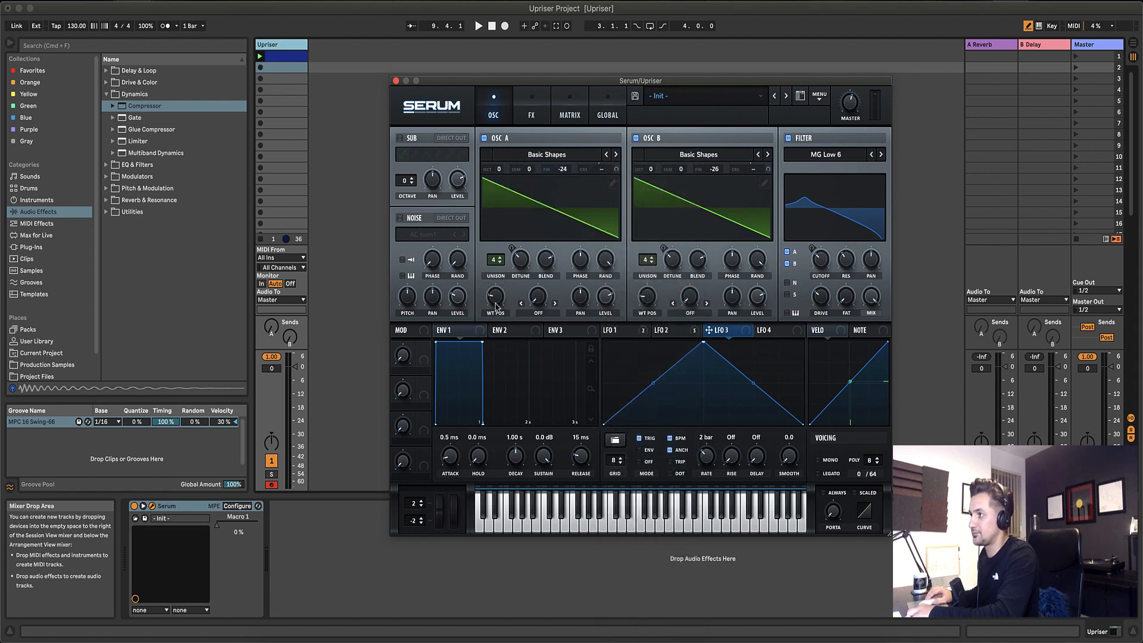
{"action": "left_click_drag", "start_coordinate": [496, 296], "coordinate": [503, 314]}
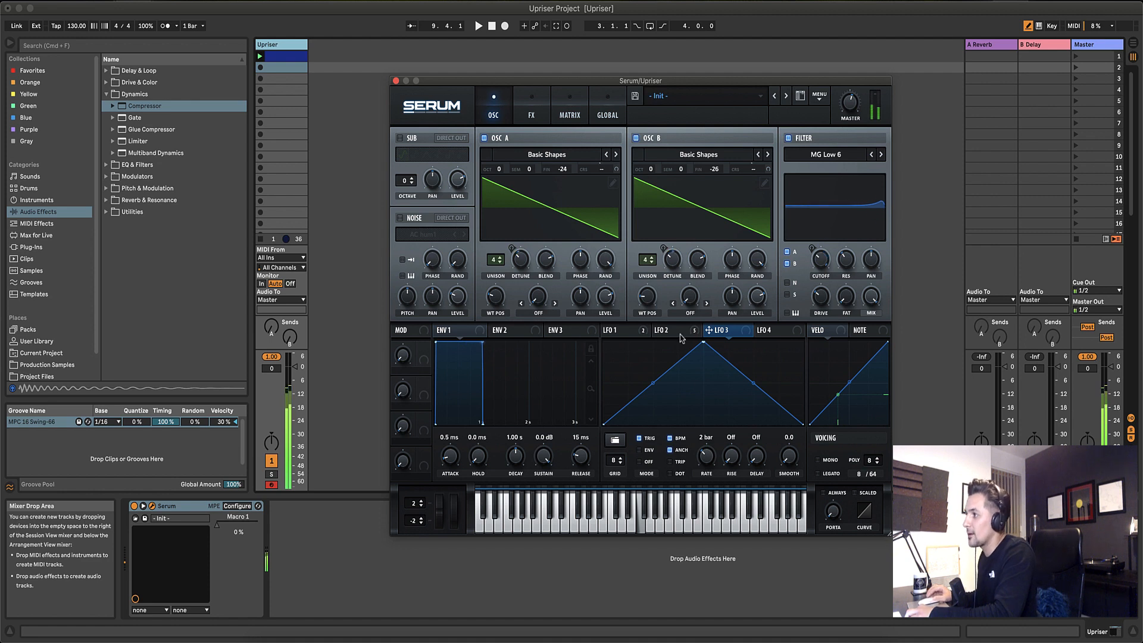
Turn off BPM sync for LFO 2, try its rate at about 28.6 Hz, and lower it to 0.000 Hz.
{"action": "mouse_move", "coordinate": [682, 336]}
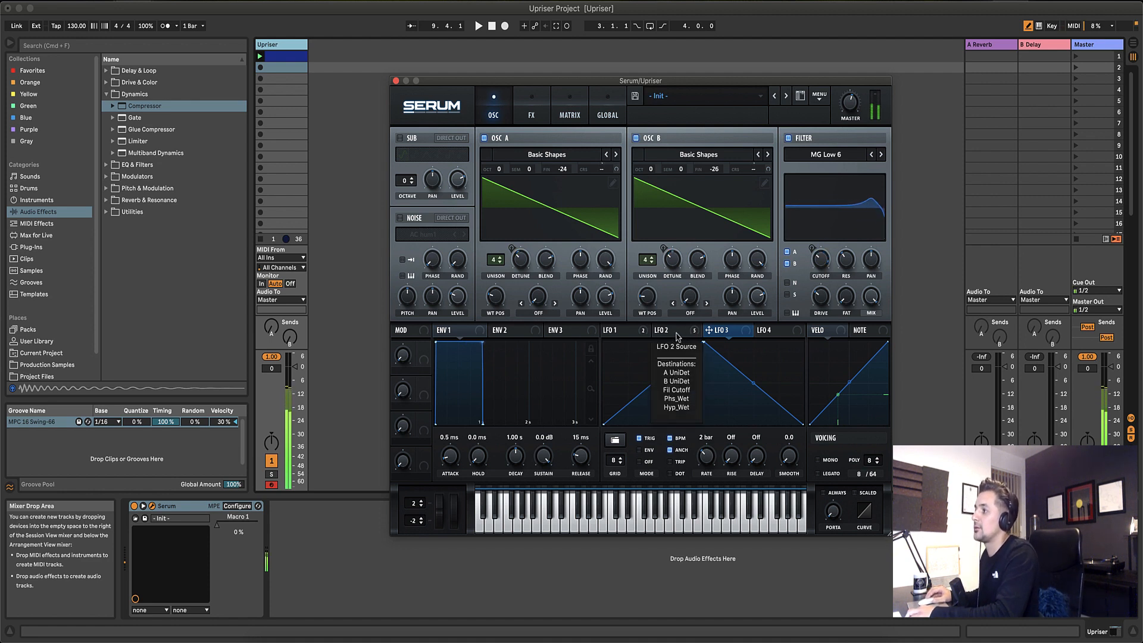
{"action": "left_click", "coordinate": [667, 331]}
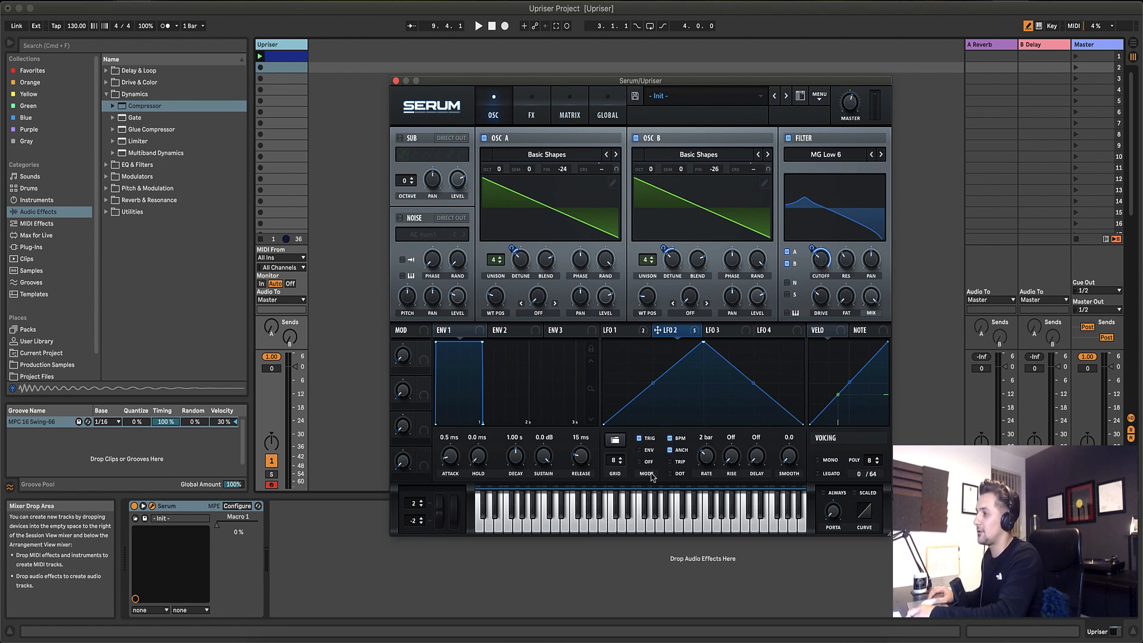
{"action": "left_click", "coordinate": [670, 439]}
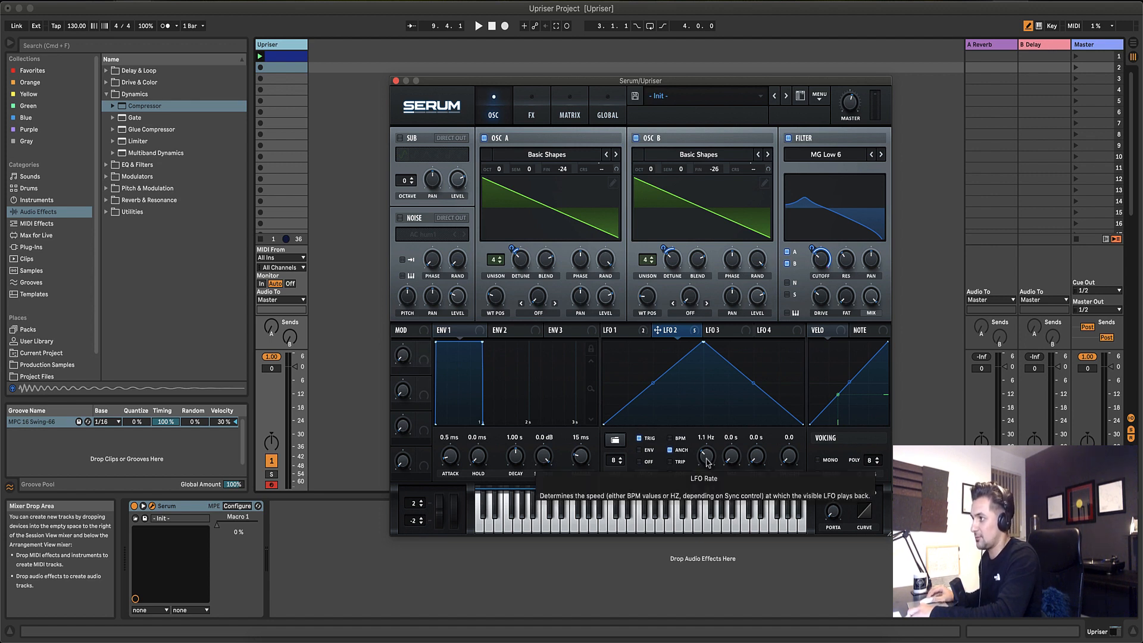
{"action": "left_click_drag", "start_coordinate": [707, 459], "coordinate": [707, 460]}
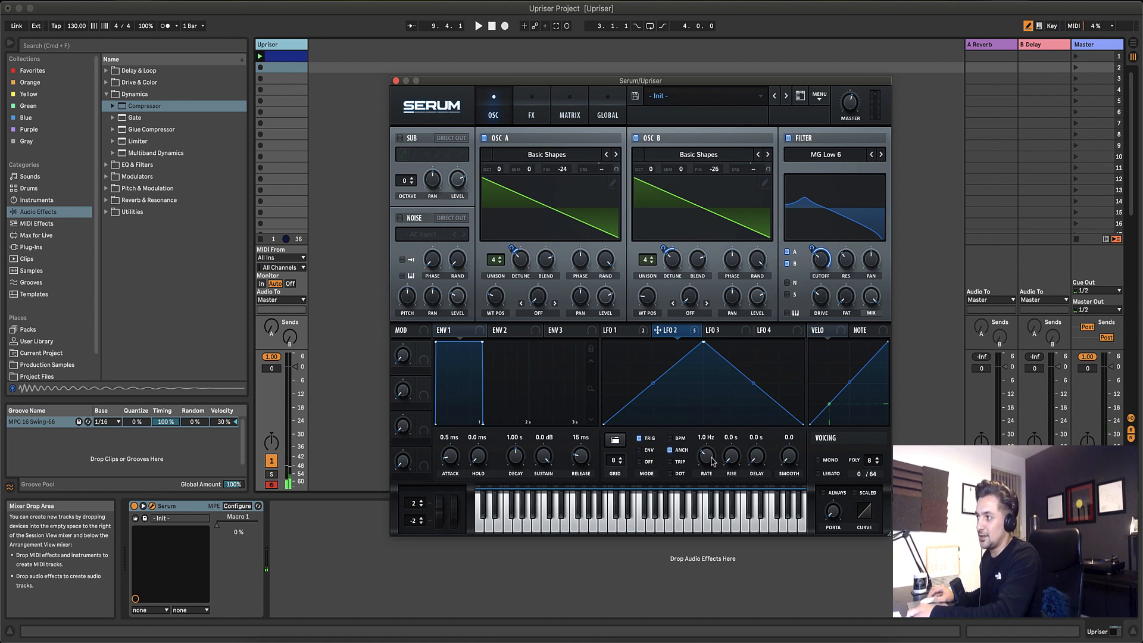
{"action": "left_click_drag", "start_coordinate": [708, 464], "coordinate": [708, 453]}
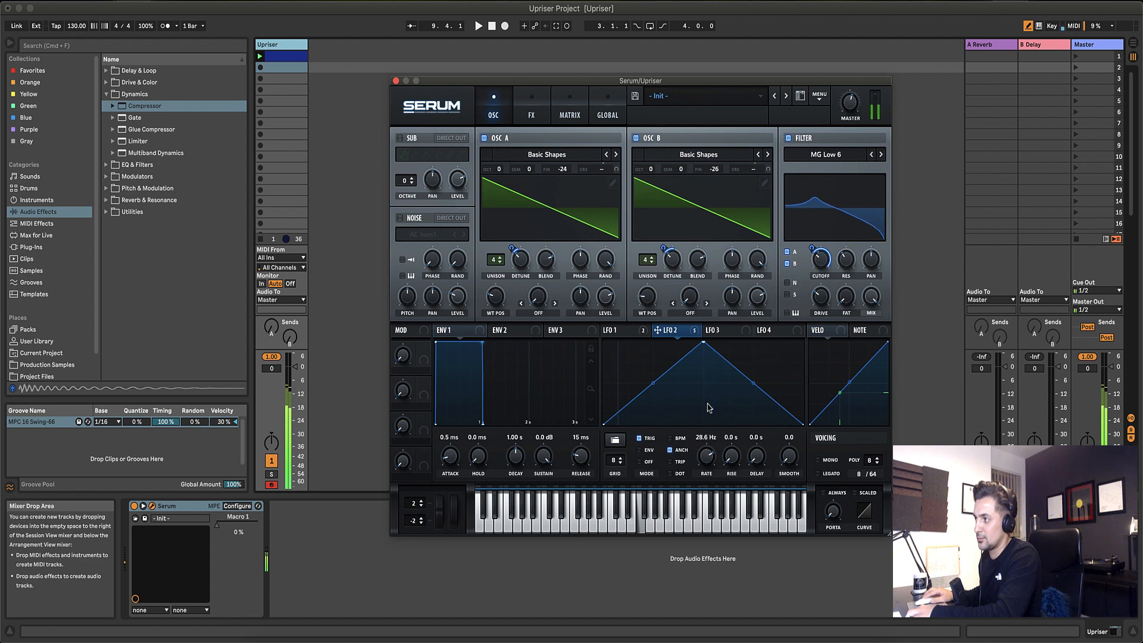
{"action": "left_click_drag", "start_coordinate": [709, 402], "coordinate": [723, 477]}
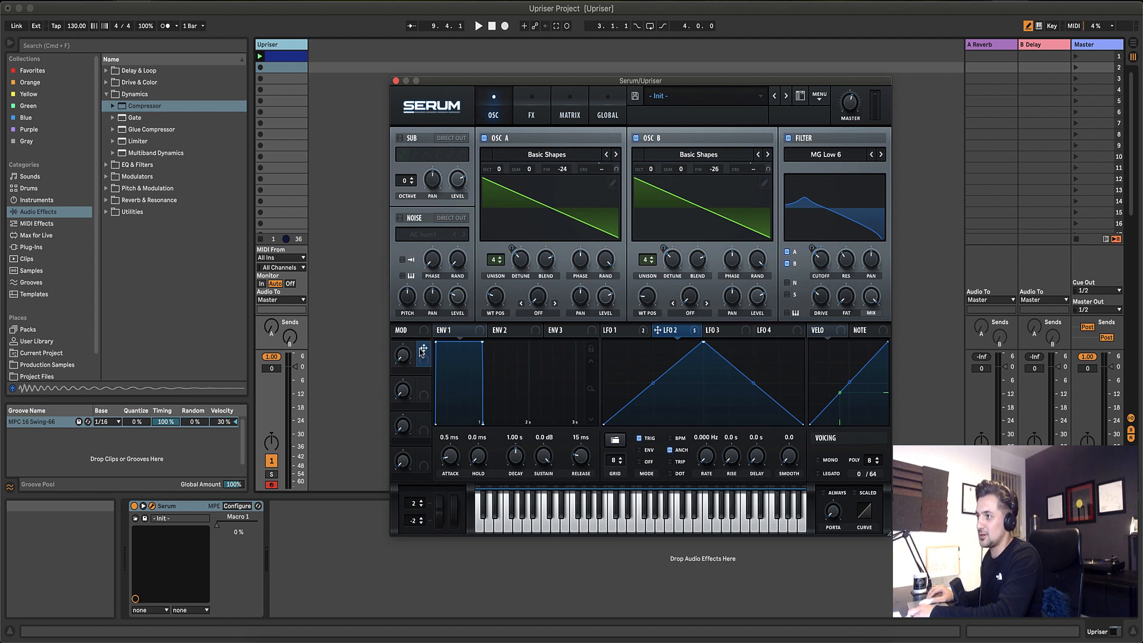
Assign Macro 1 to the LFO 2 rate and rename the macro RATE.
{"action": "left_click_drag", "start_coordinate": [423, 349], "coordinate": [707, 457]}
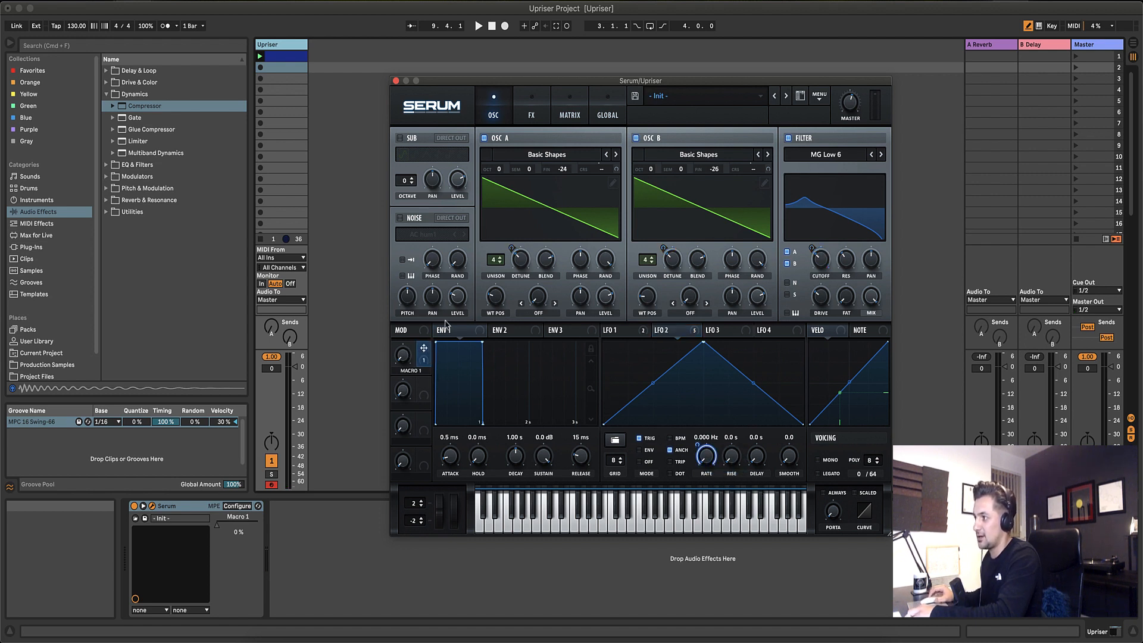
{"action": "double_click", "coordinate": [417, 371]}
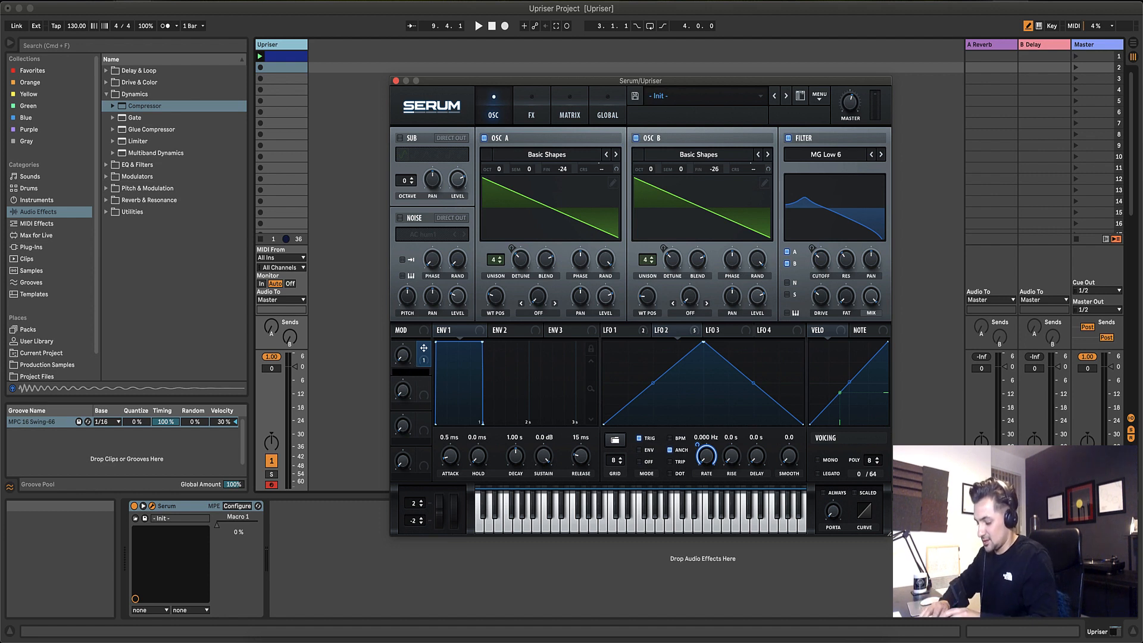
{"action": "type", "text": "rate"}
{"action": "key", "text": "Return"}
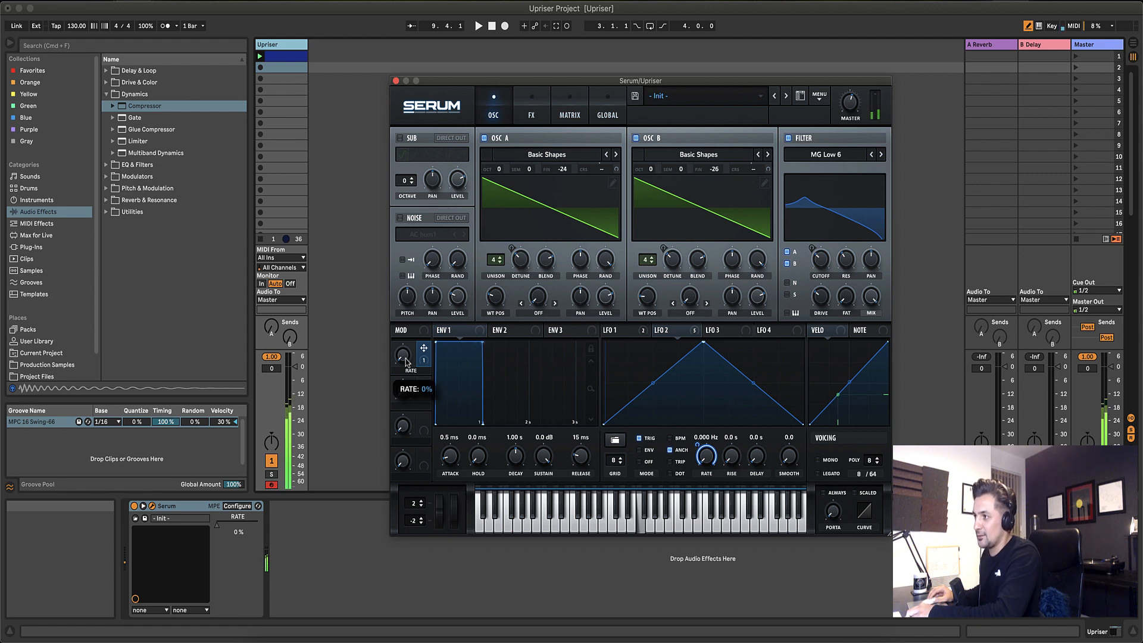
Try the RATE macro at about 49%, and return it to 0%.
{"action": "left_click_drag", "start_coordinate": [406, 362], "coordinate": [410, 303]}
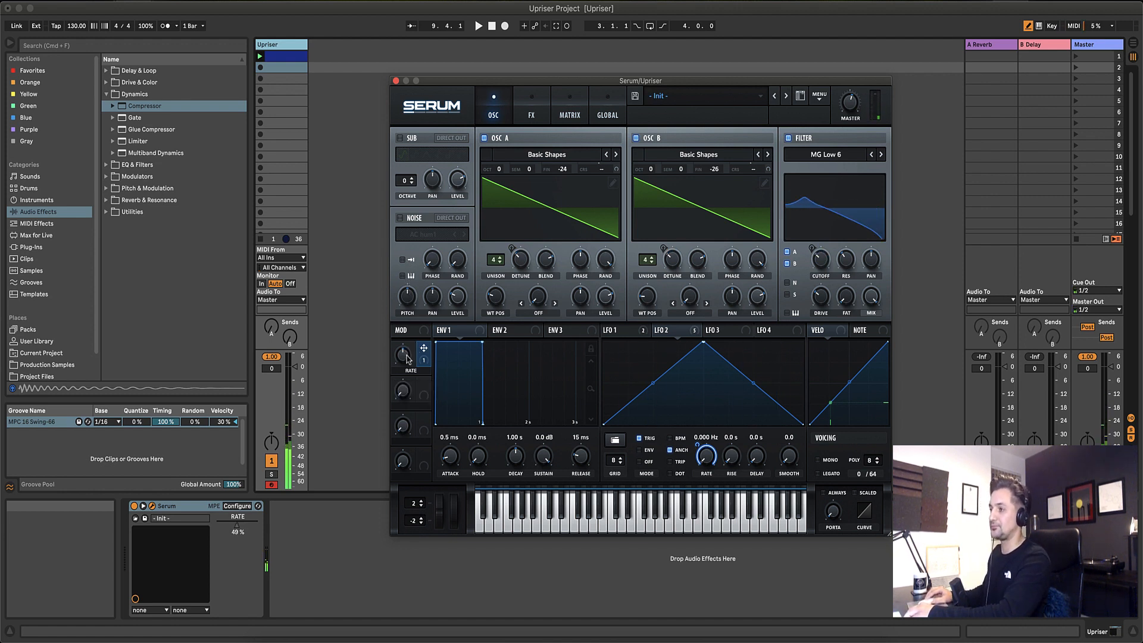
{"action": "left_click_drag", "start_coordinate": [409, 383], "coordinate": [421, 472]}
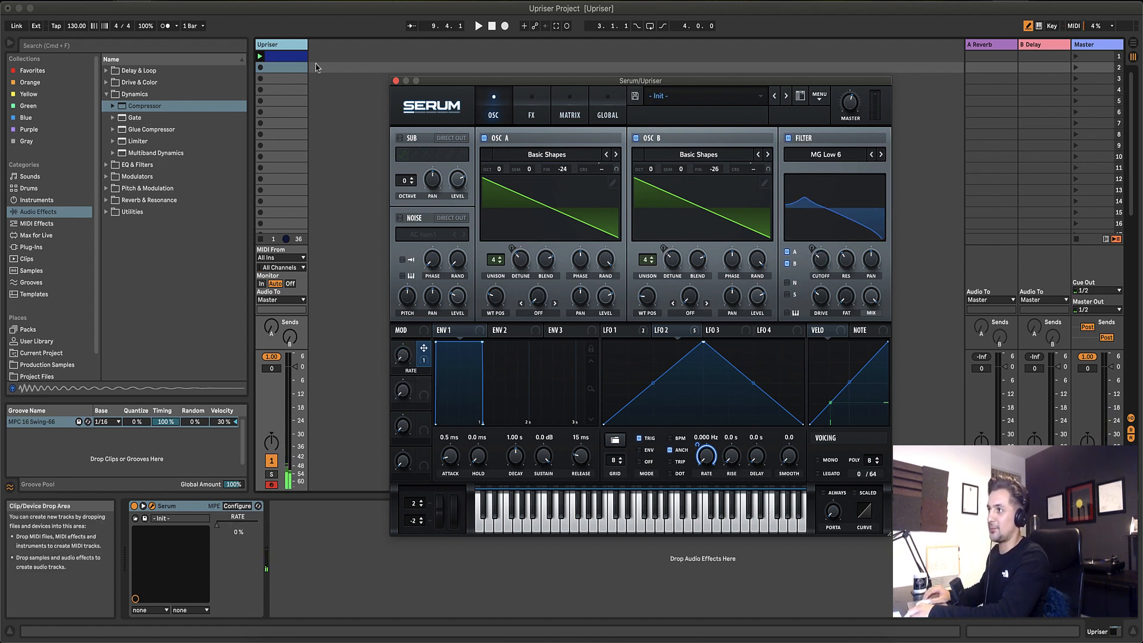
Open the Upriser clip's automation envelope for Serum's RATE parameter, with the plugin window moved clear of the editor.
{"action": "left_click", "coordinate": [291, 56]}
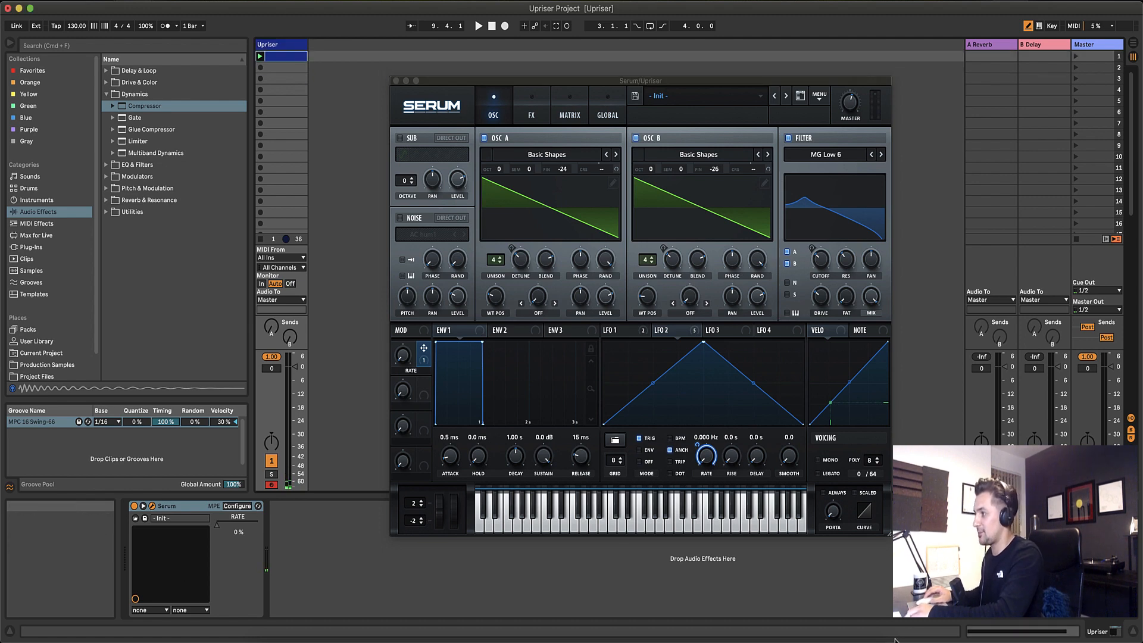
{"action": "left_click_drag", "start_coordinate": [693, 85], "coordinate": [844, 48]}
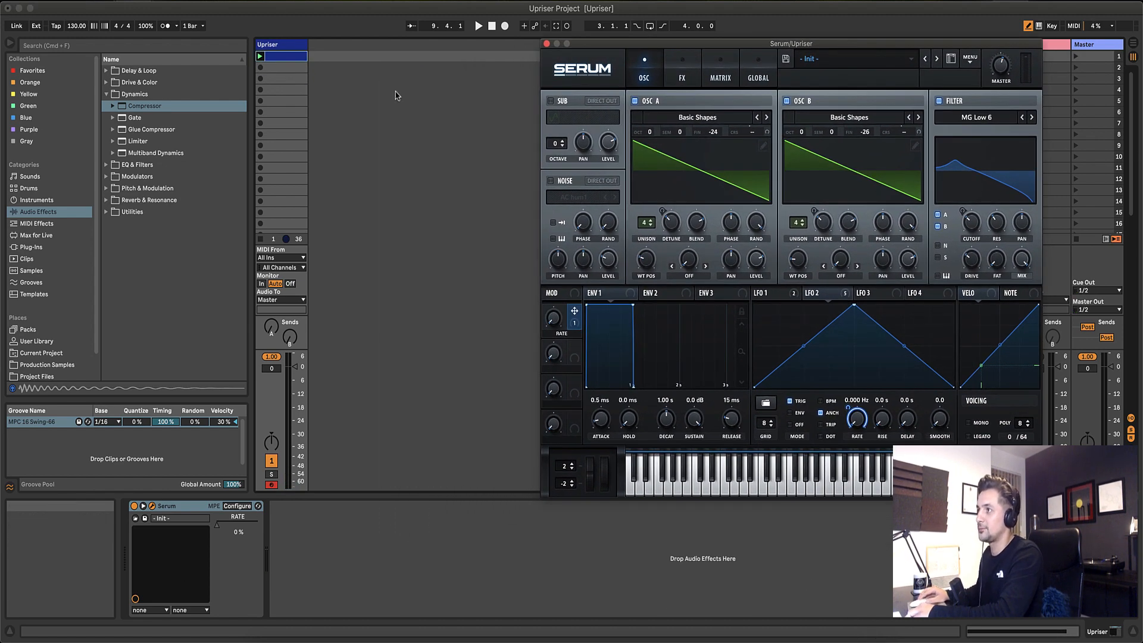
{"action": "left_click", "coordinate": [1021, 632]}
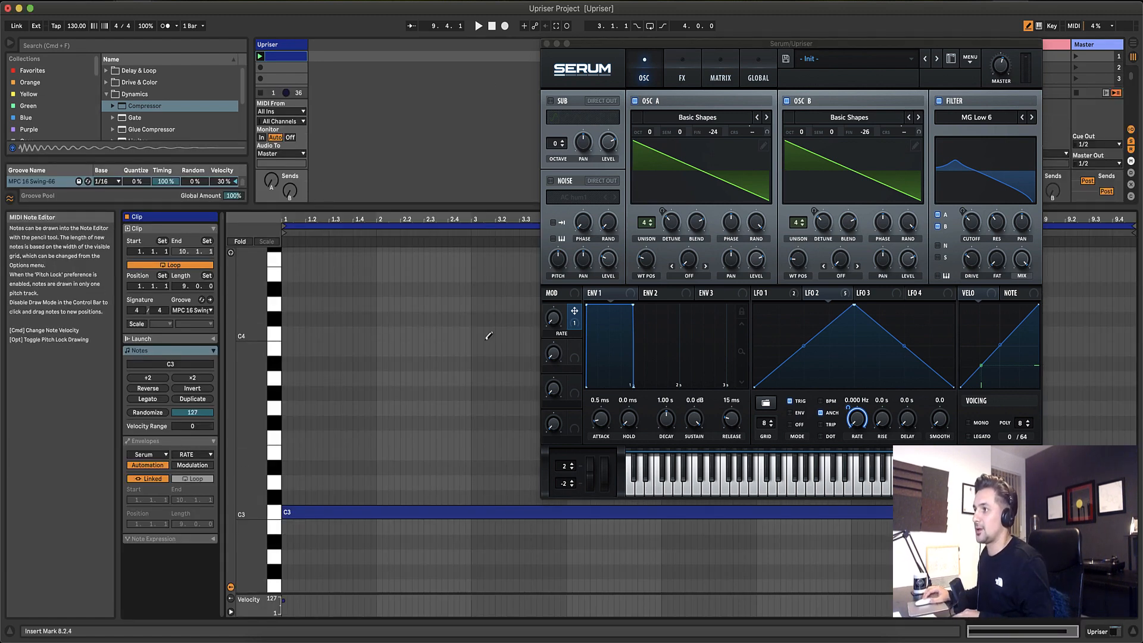
{"action": "key", "text": "space"}
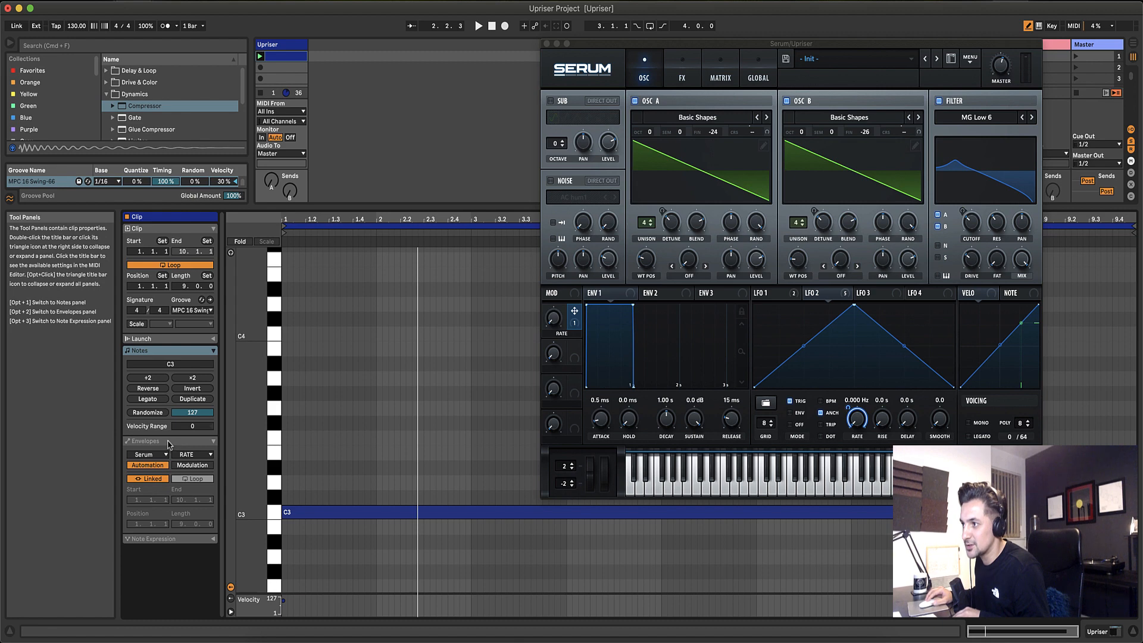
{"action": "left_click", "coordinate": [169, 444]}
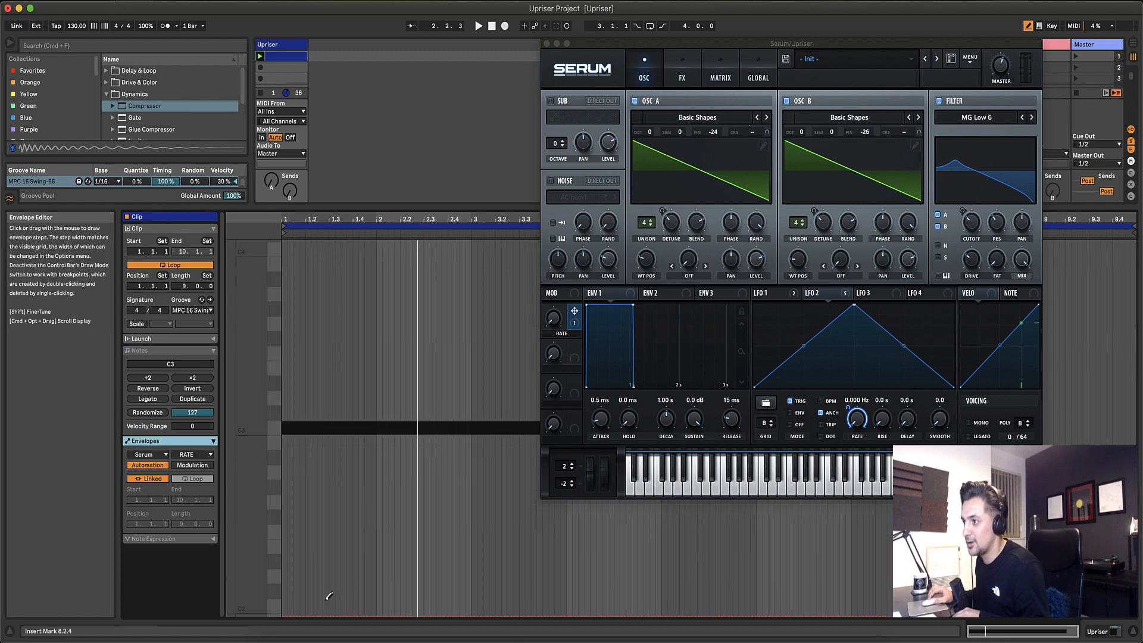
{"action": "left_click_drag", "start_coordinate": [670, 42], "coordinate": [720, 4]}
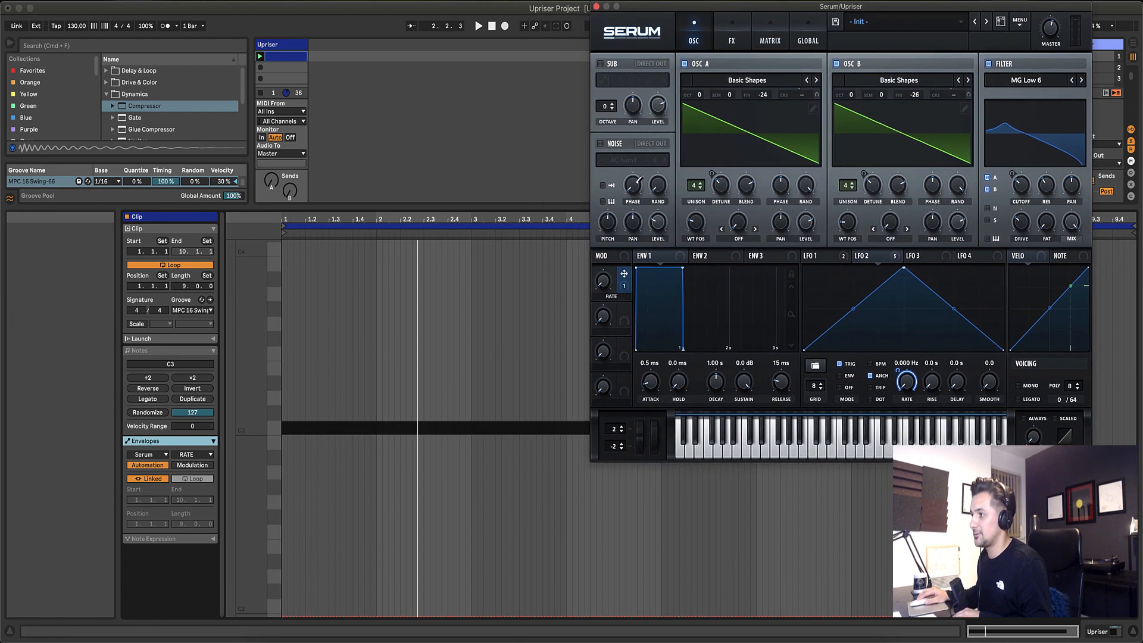
Turn off Draw Mode and shape the RATE envelope with breakpoints, starting at 0.50 at bar 1 and rising to about bar 4.
{"action": "left_click", "coordinate": [333, 617]}
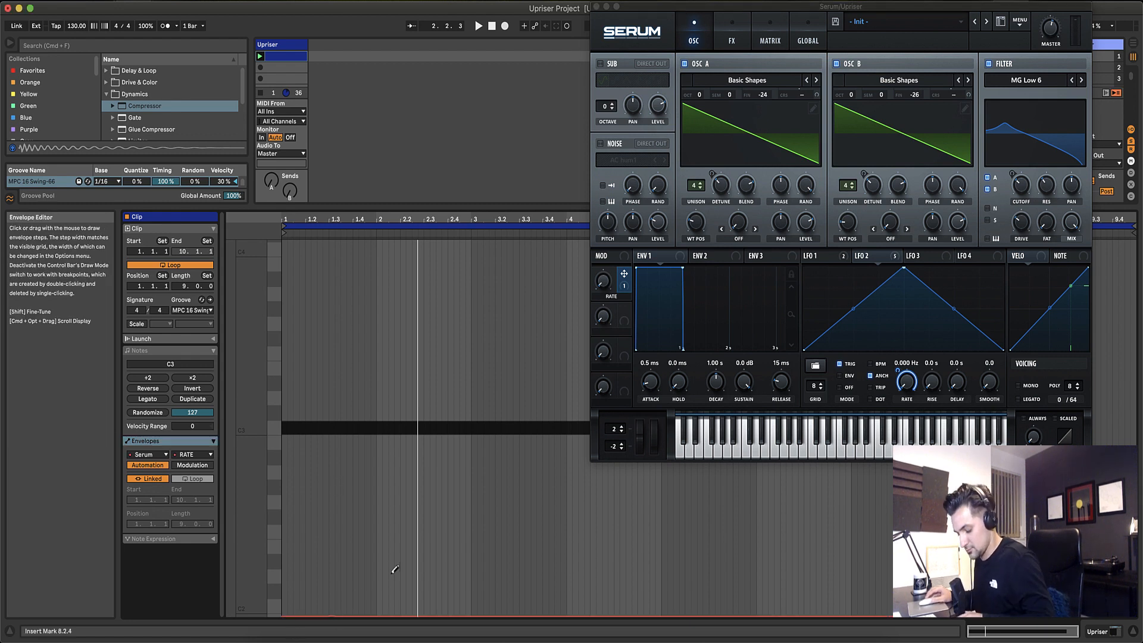
{"action": "key", "text": "b"}
{"action": "mouse_move", "coordinate": [395, 616]}
{"action": "left_mouse_down"}
{"action": "mouse_move", "coordinate": [394, 564]}
{"action": "mouse_move", "coordinate": [283, 429]}
{"action": "left_mouse_up"}
{"action": "left_click", "coordinate": [329, 616]}
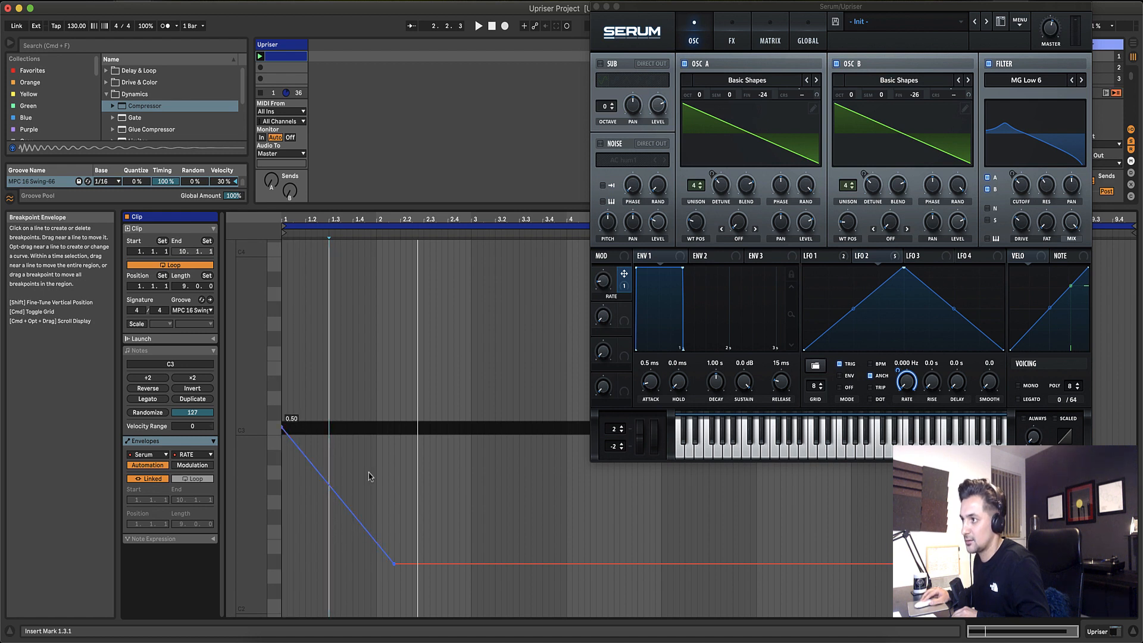
{"action": "left_click_drag", "start_coordinate": [395, 562], "coordinate": [581, 368]}
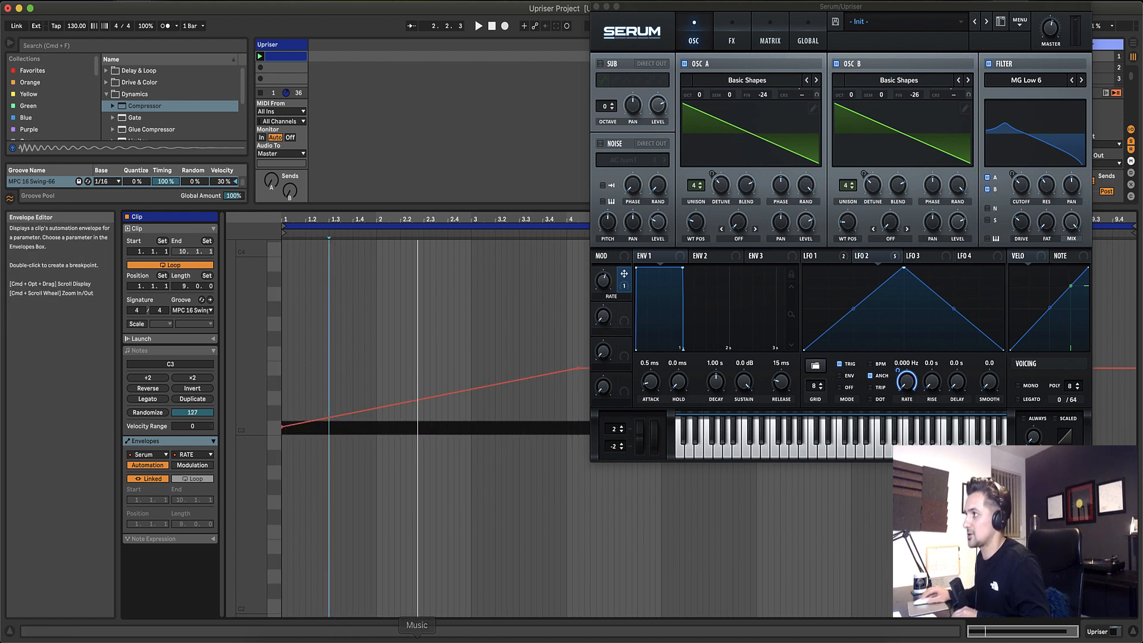
Extend the RATE envelope's rise to a peak at bar 8, and bring it back down to its starting level at bar 9.
{"action": "left_click_drag", "start_coordinate": [756, 7], "coordinate": [383, 48]}
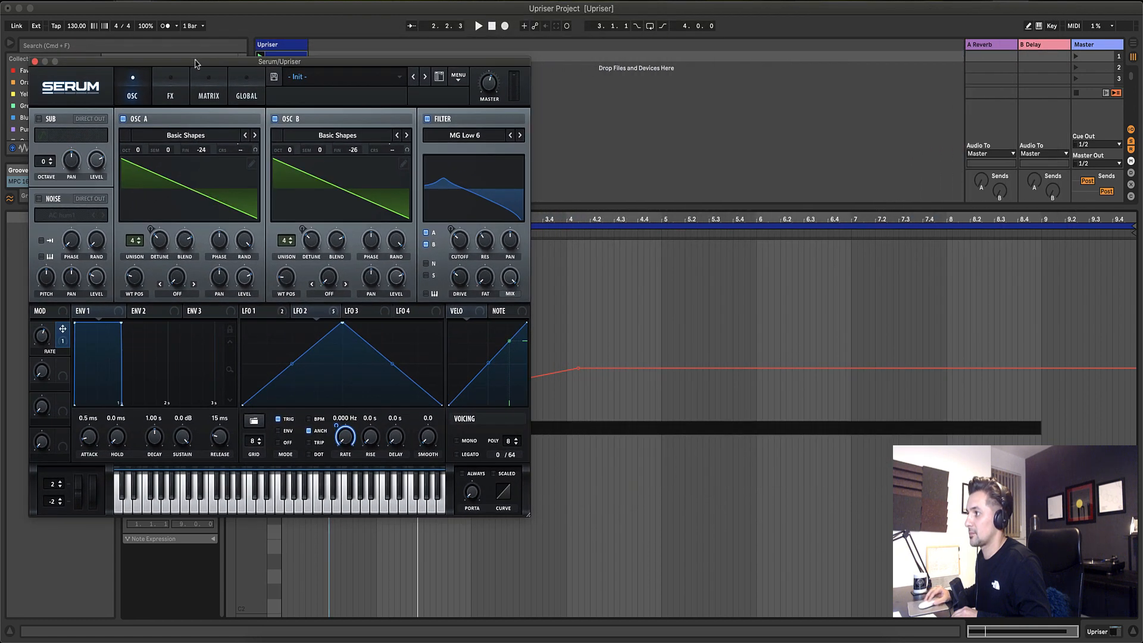
{"action": "left_click_drag", "start_coordinate": [578, 368], "coordinate": [950, 359]}
{"action": "left_click_drag", "start_coordinate": [1043, 355], "coordinate": [1040, 426]}
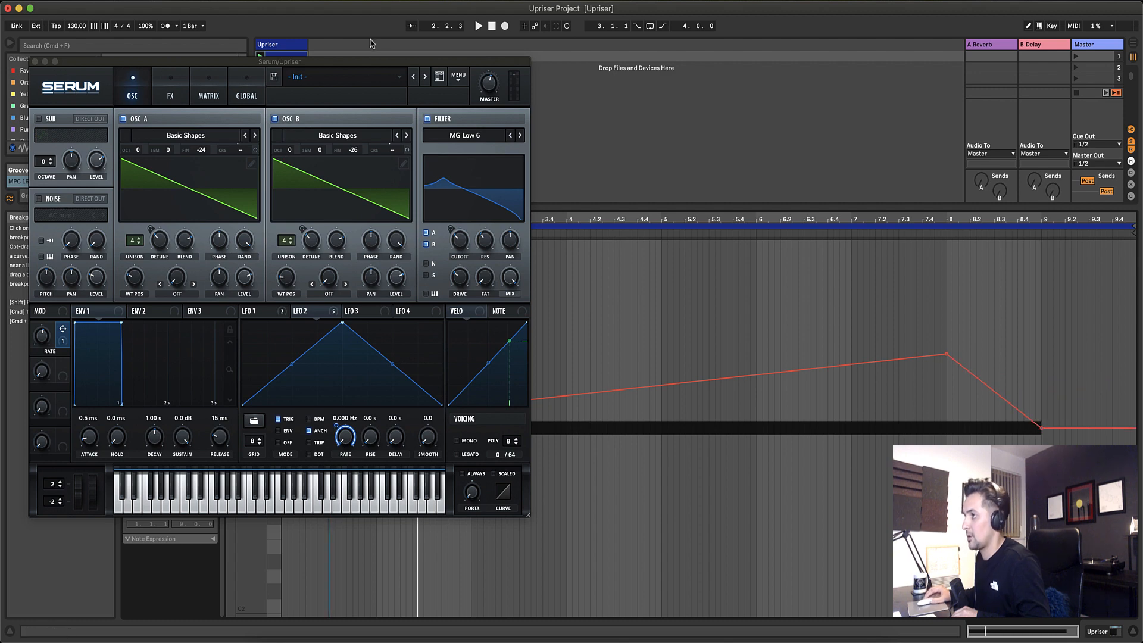
Play the clip and position the Serum window so that the plugin and the RATE automation can be watched together.
{"action": "left_click_drag", "start_coordinate": [387, 62], "coordinate": [808, 85]}
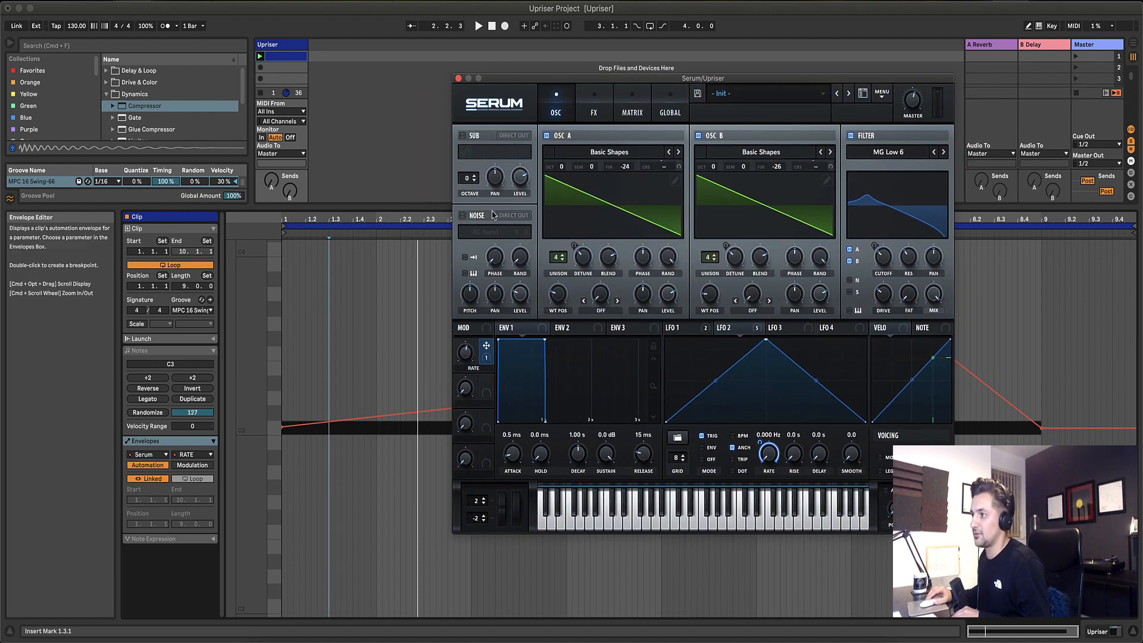
{"action": "left_click_drag", "start_coordinate": [619, 83], "coordinate": [214, 145]}
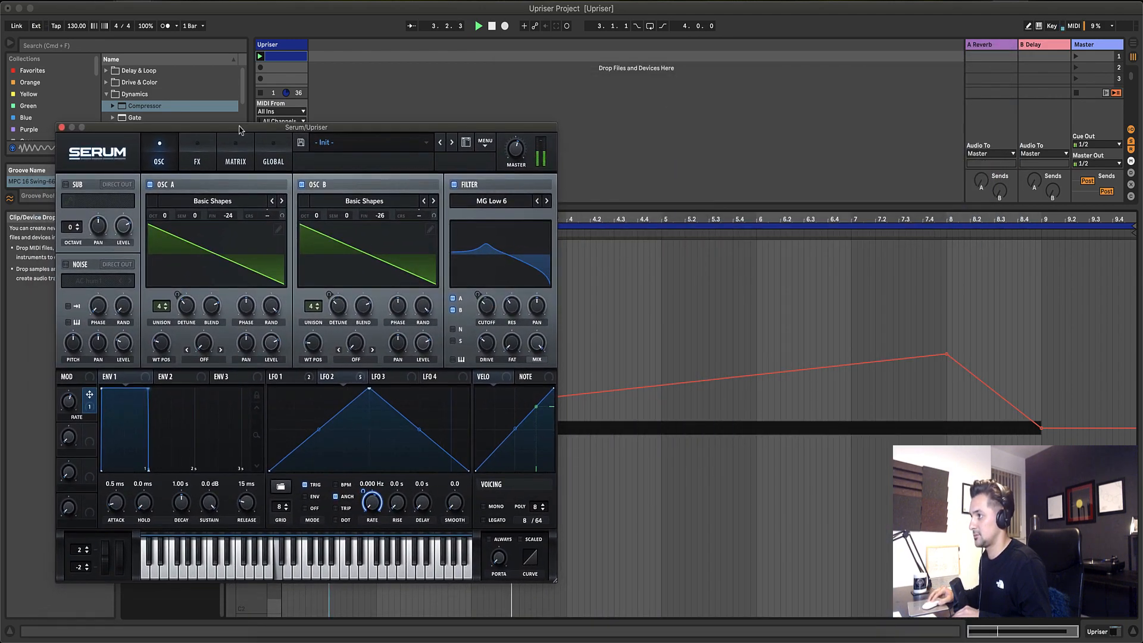
{"action": "left_click_drag", "start_coordinate": [233, 135], "coordinate": [251, 96]}
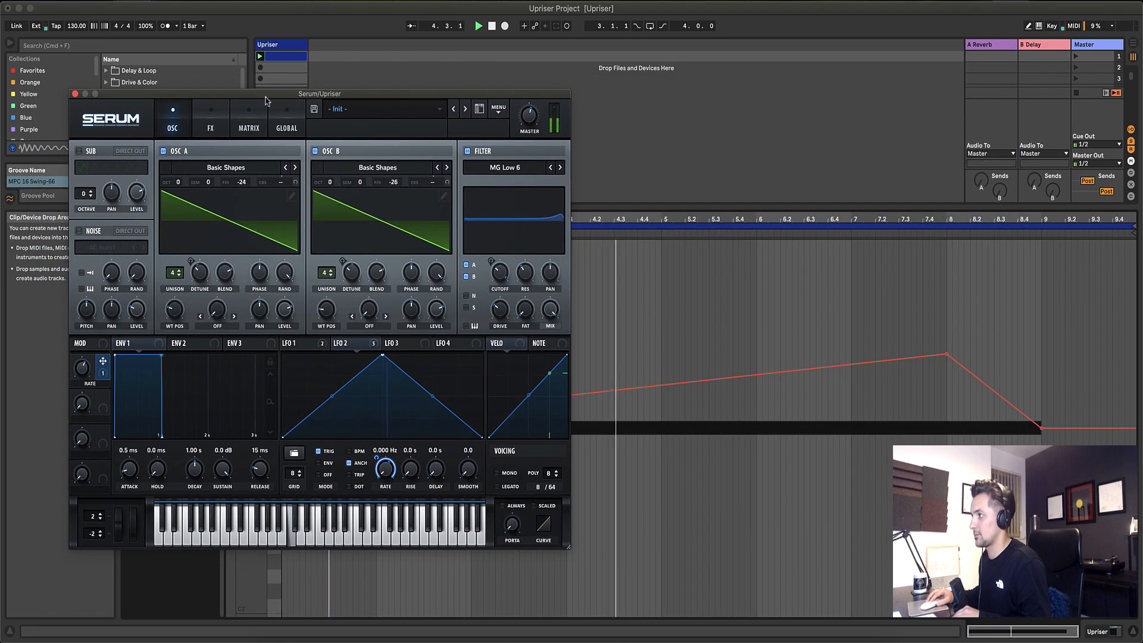
Raise the RATE envelope's bar 8 peak to 0.73 and audition it, and lift the same breakpoint to 0.80.
{"action": "left_click_drag", "start_coordinate": [946, 355], "coordinate": [947, 342]}
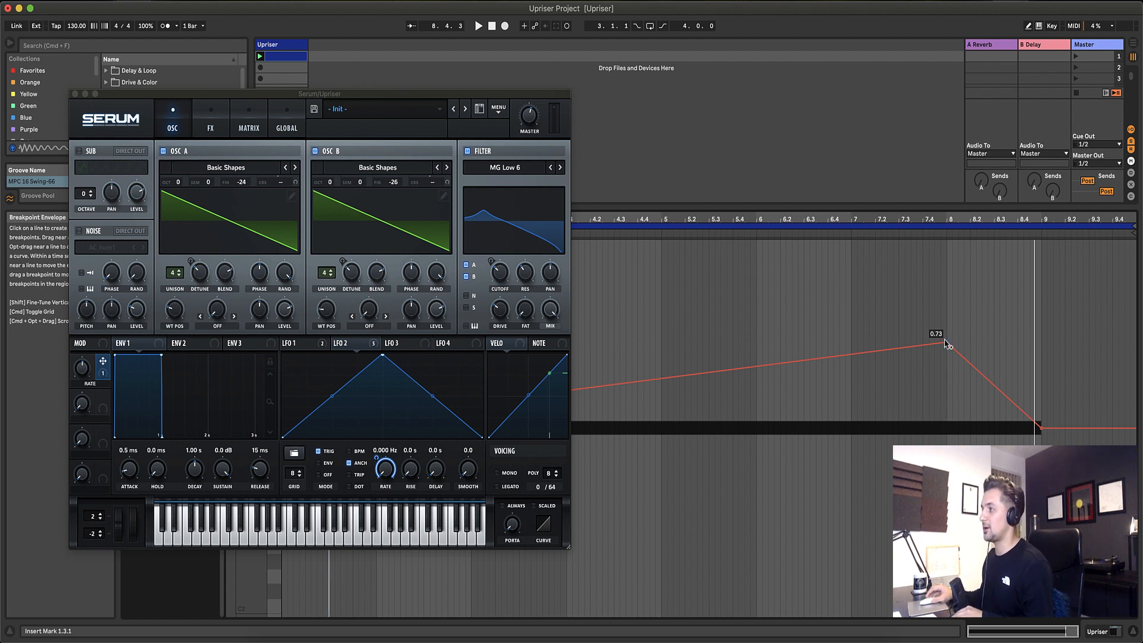
{"action": "key", "text": "space"}
{"action": "left_click_drag", "start_coordinate": [947, 347], "coordinate": [949, 322]}
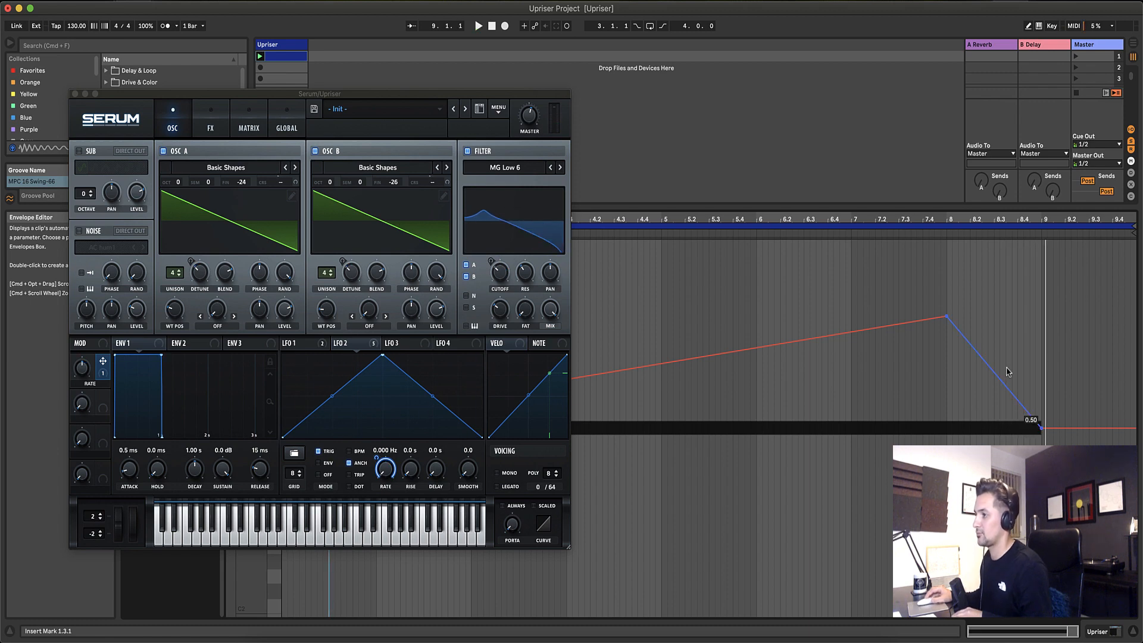
Close the Serum window and delete all breakpoints of the RATE automation envelope in the Upriser clip.
{"action": "left_click_drag", "start_coordinate": [317, 103], "coordinate": [701, 141]}
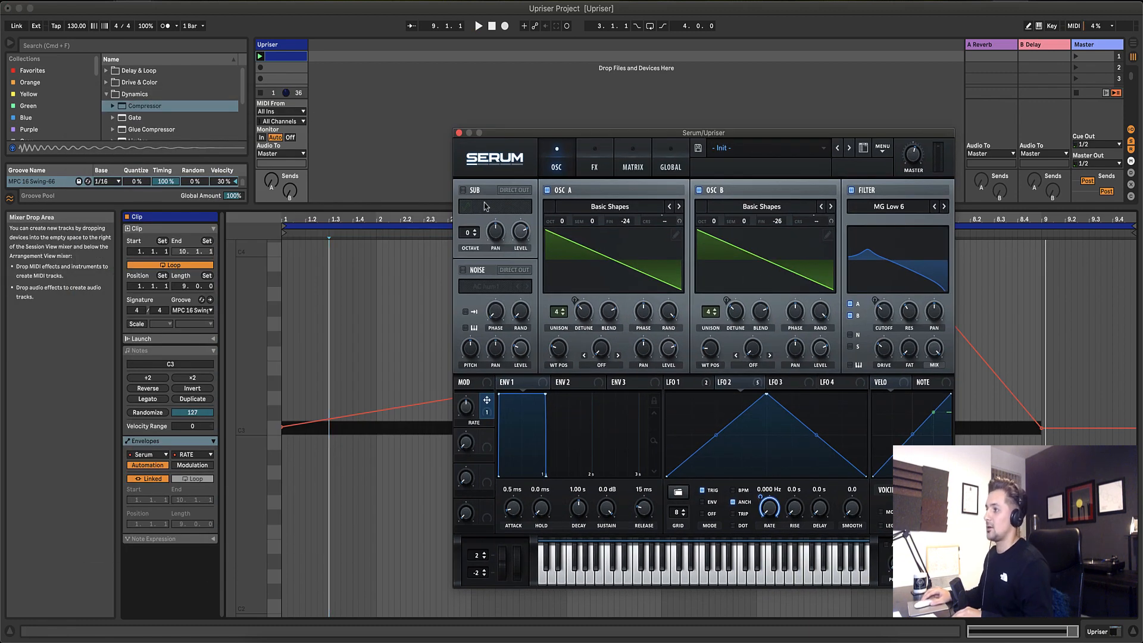
{"action": "left_click", "coordinate": [458, 133]}
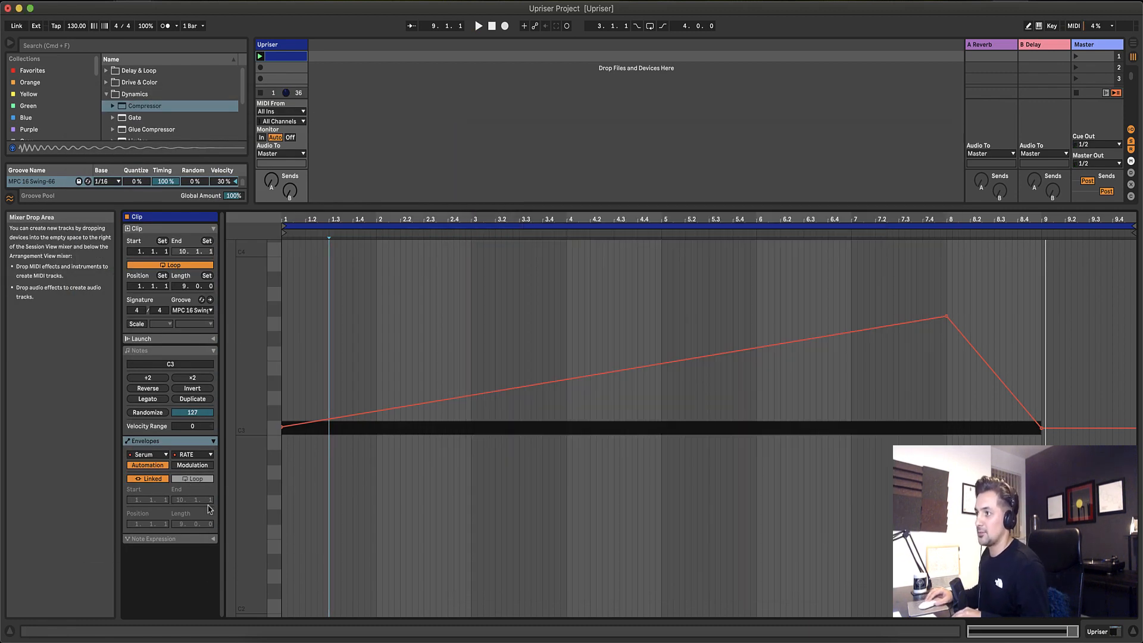
{"action": "left_click", "coordinate": [281, 426]}
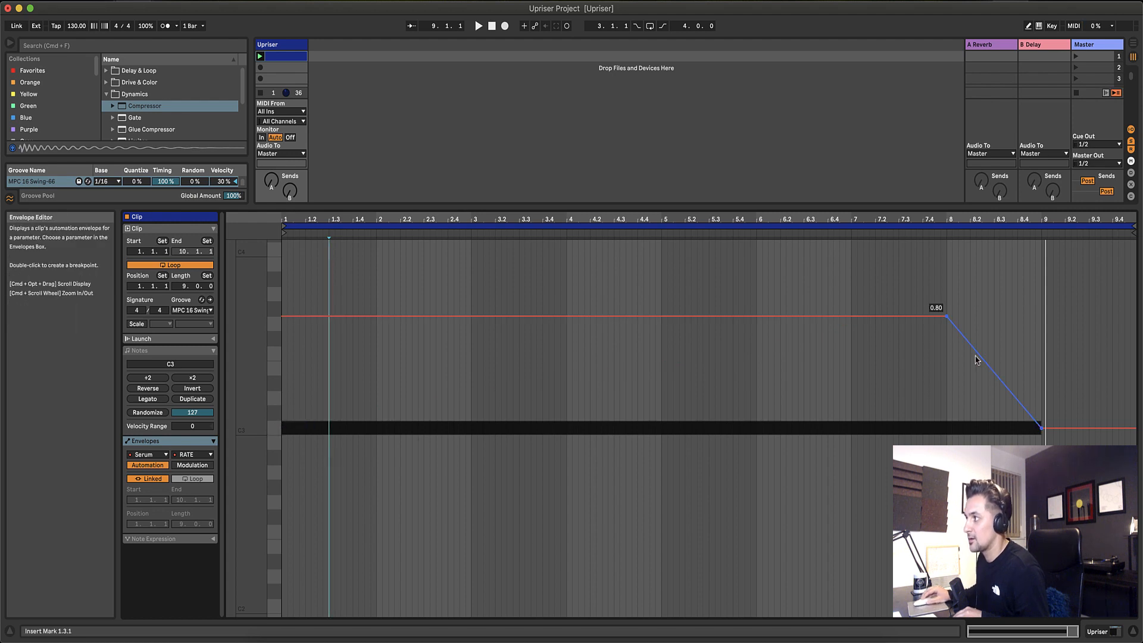
{"action": "left_click", "coordinate": [947, 316]}
{"action": "left_click", "coordinate": [1040, 427]}
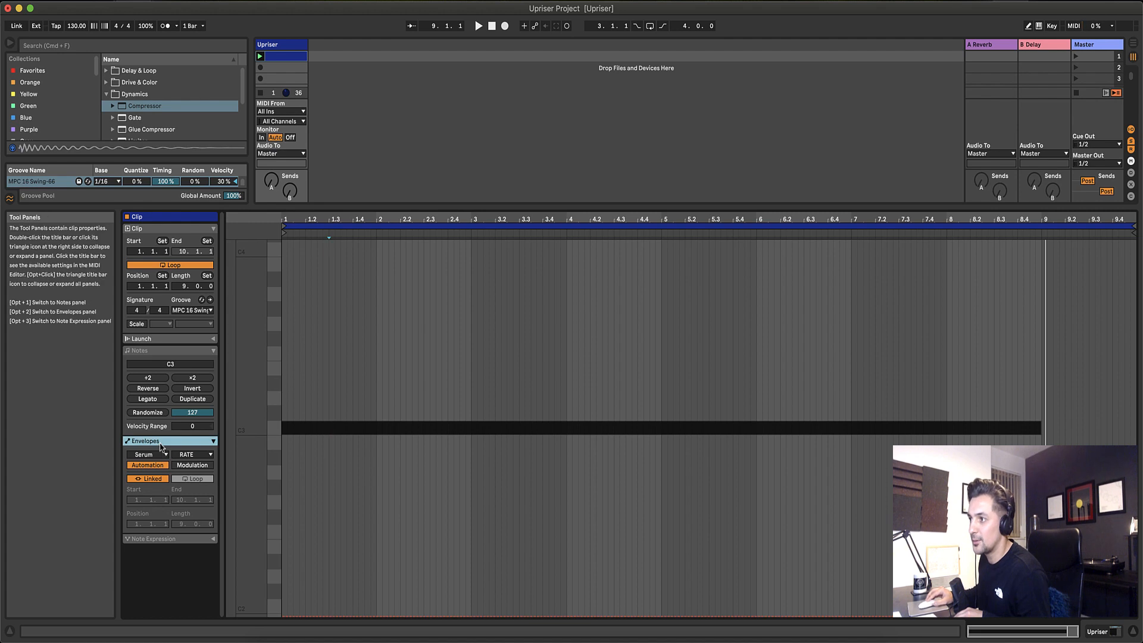
Switch the clip back to its notes, audition it briefly, and bring up the Upriser track's device chain.
{"action": "left_click", "coordinate": [168, 351]}
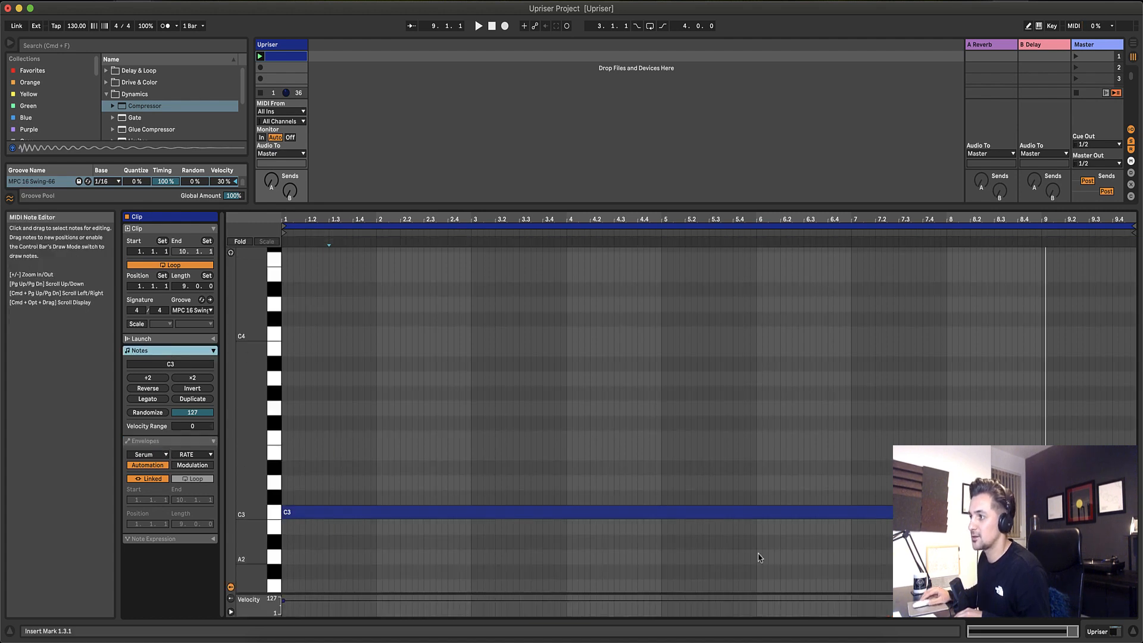
{"action": "key", "text": "space"}
{"action": "key", "text": "space"}
{"action": "left_click_drag", "start_coordinate": [1071, 594], "coordinate": [1071, 547]}
{"action": "left_click", "coordinate": [1101, 632]}
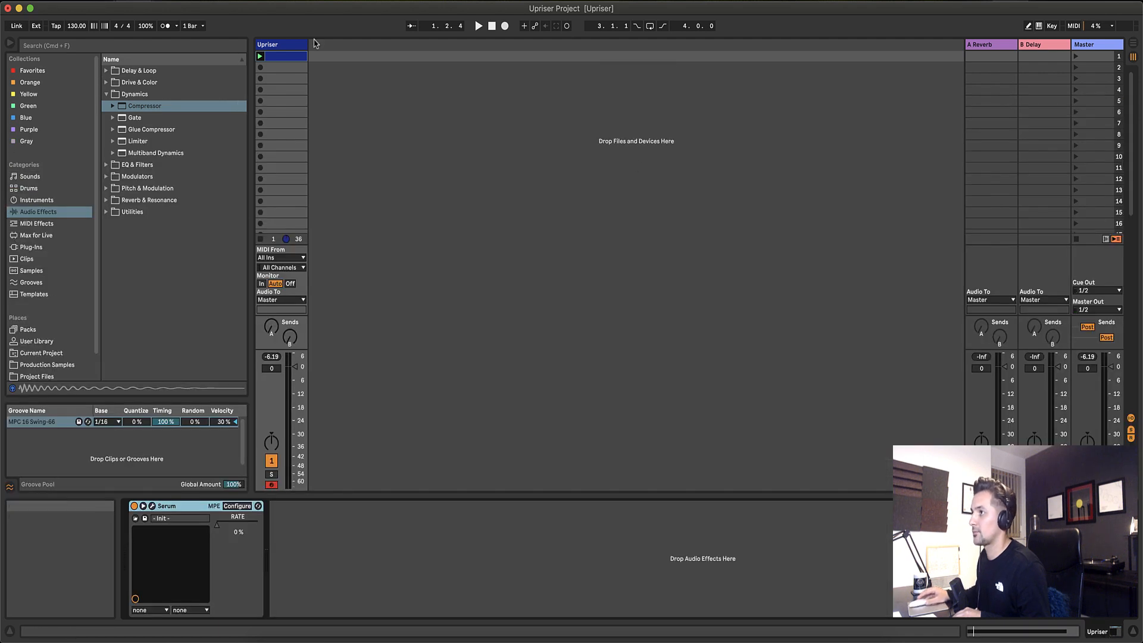
Reopen Serum from the Upriser track and remove all destinations from the RATE macro.
{"action": "left_click", "coordinate": [271, 47]}
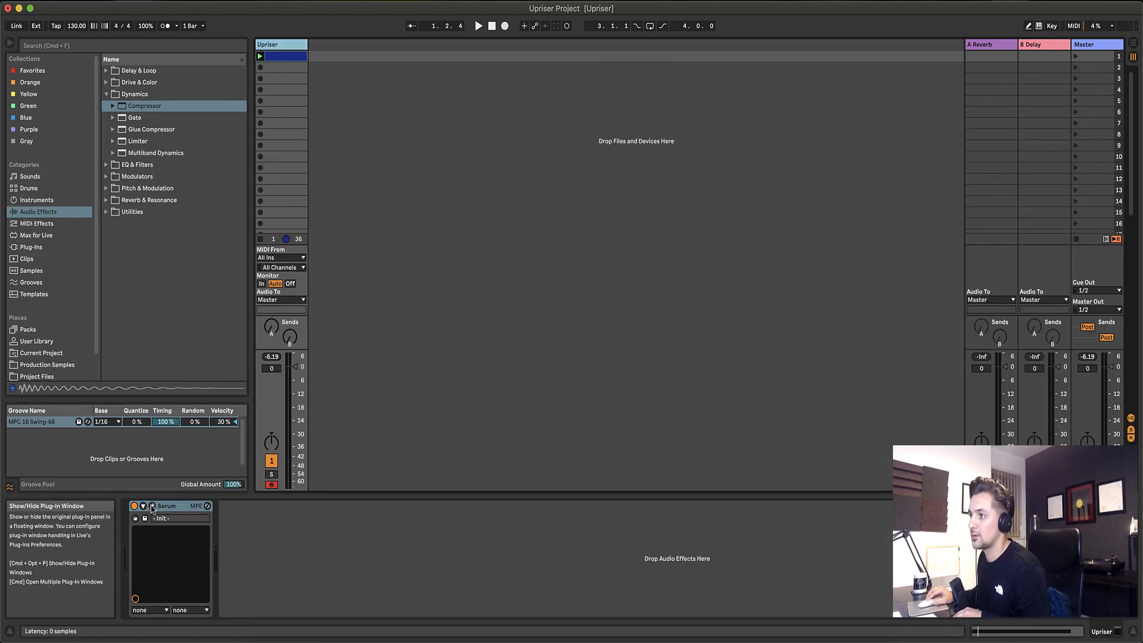
{"action": "left_click", "coordinate": [152, 506]}
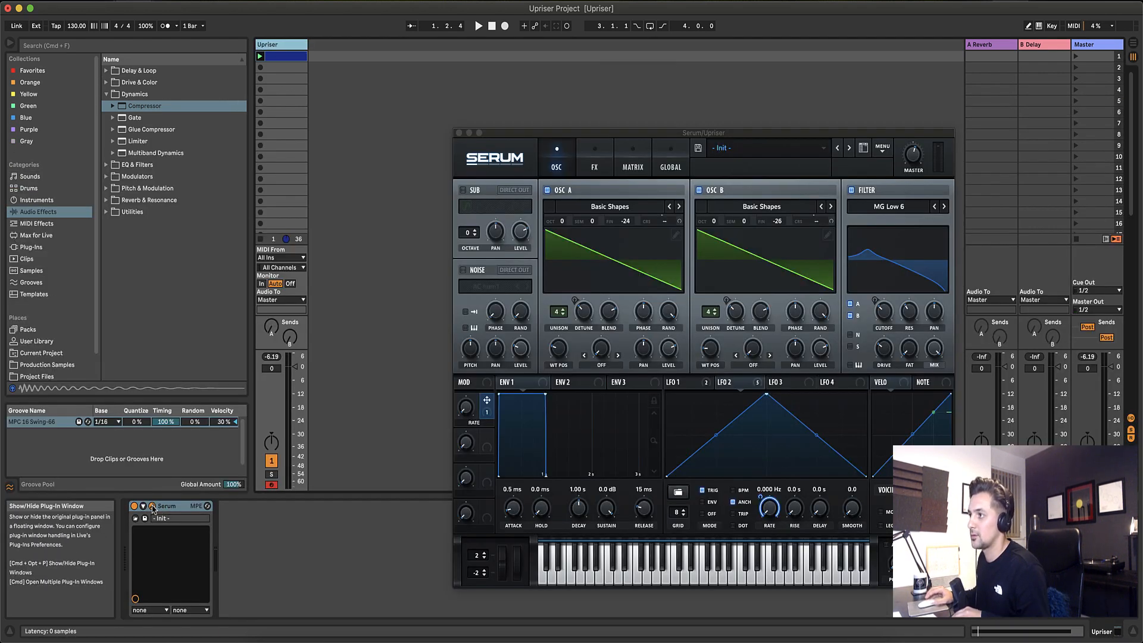
{"action": "right_click", "coordinate": [487, 402]}
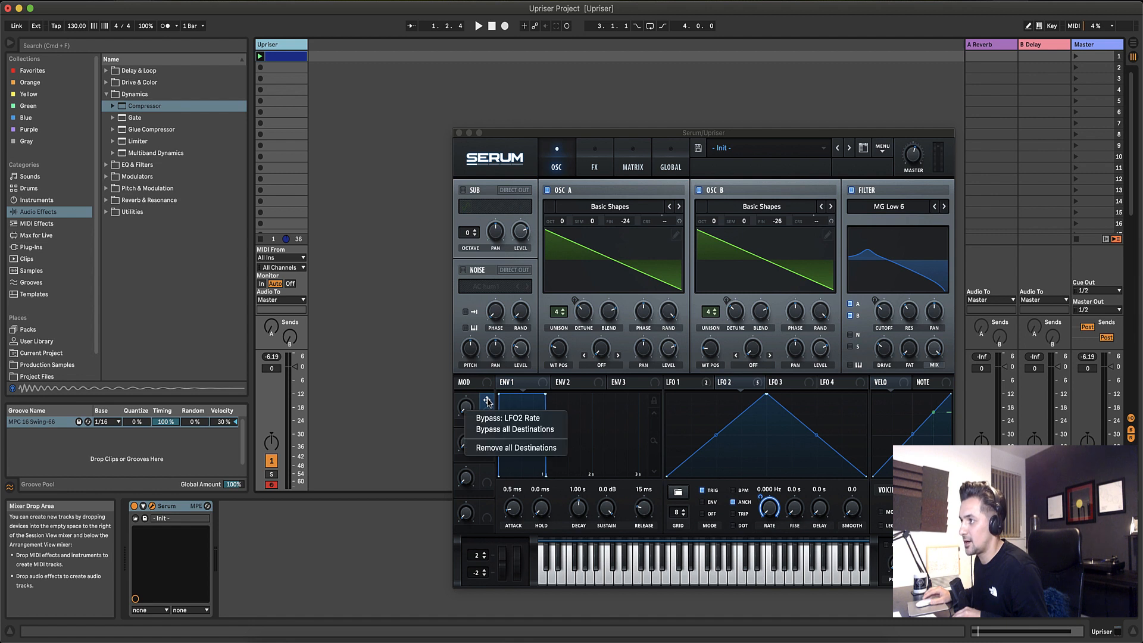
{"action": "left_click", "coordinate": [505, 448]}
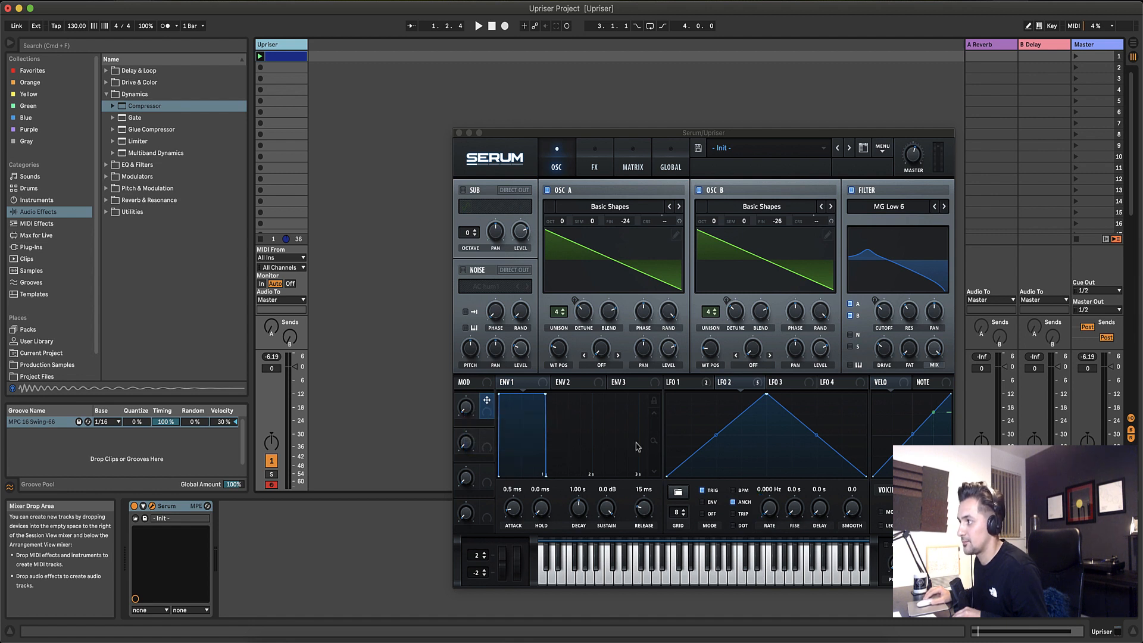
Sync LFO 2 to BPM and set its rate to 4 bar, comparing it with LFO 1 during playback.
{"action": "left_click", "coordinate": [745, 389]}
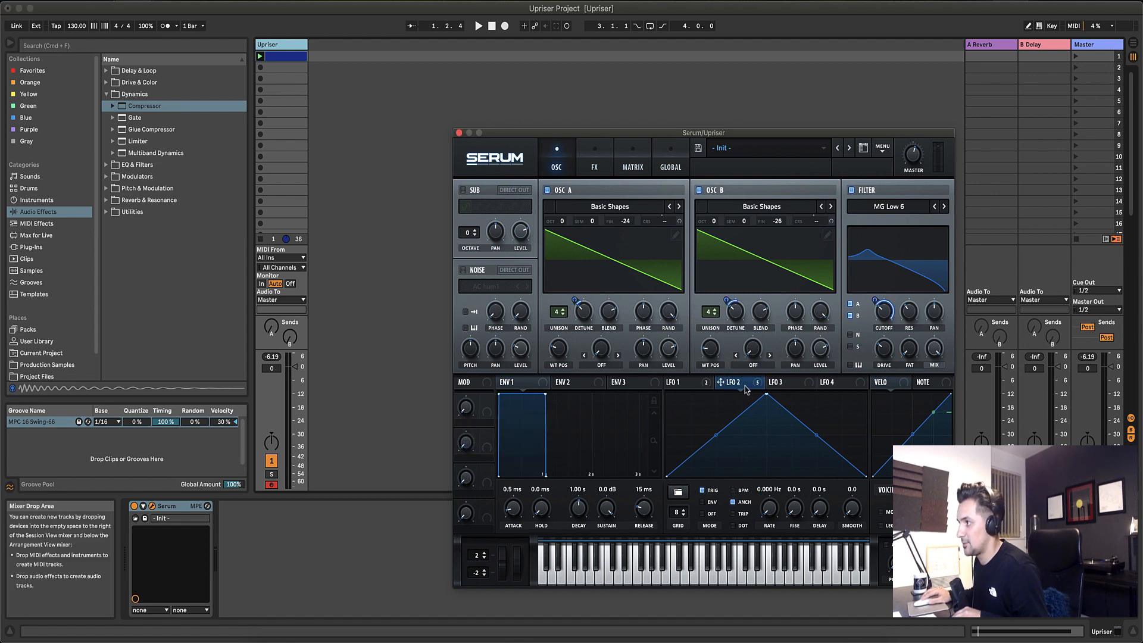
{"action": "left_click", "coordinate": [732, 490]}
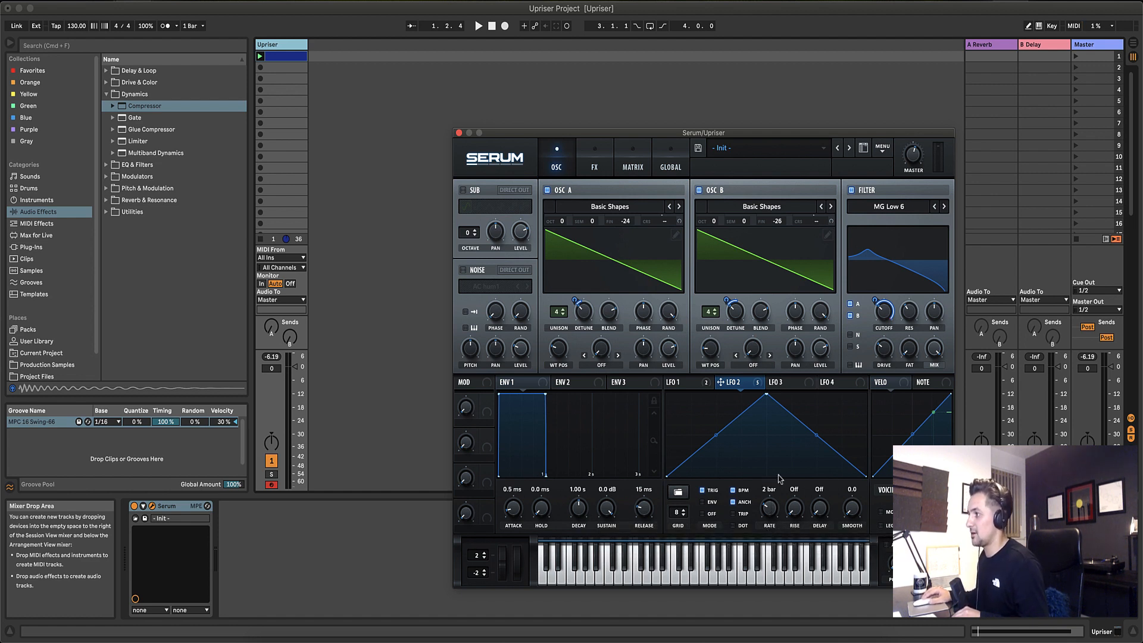
{"action": "key", "text": "space"}
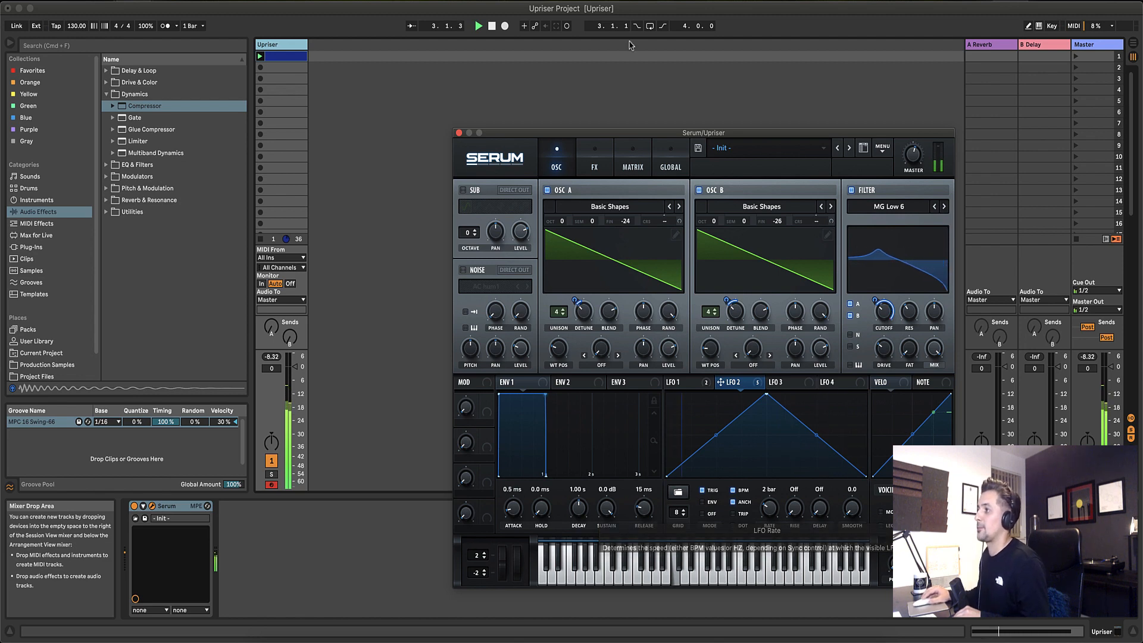
{"action": "left_click_drag", "start_coordinate": [658, 135], "coordinate": [590, 46]}
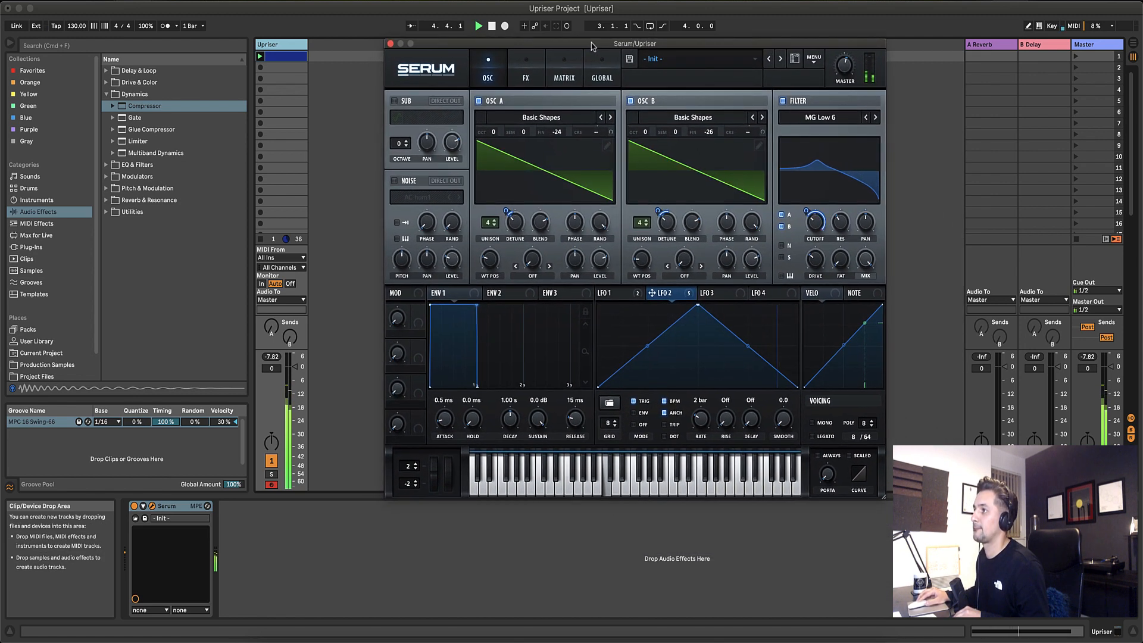
{"action": "left_click", "coordinate": [619, 293]}
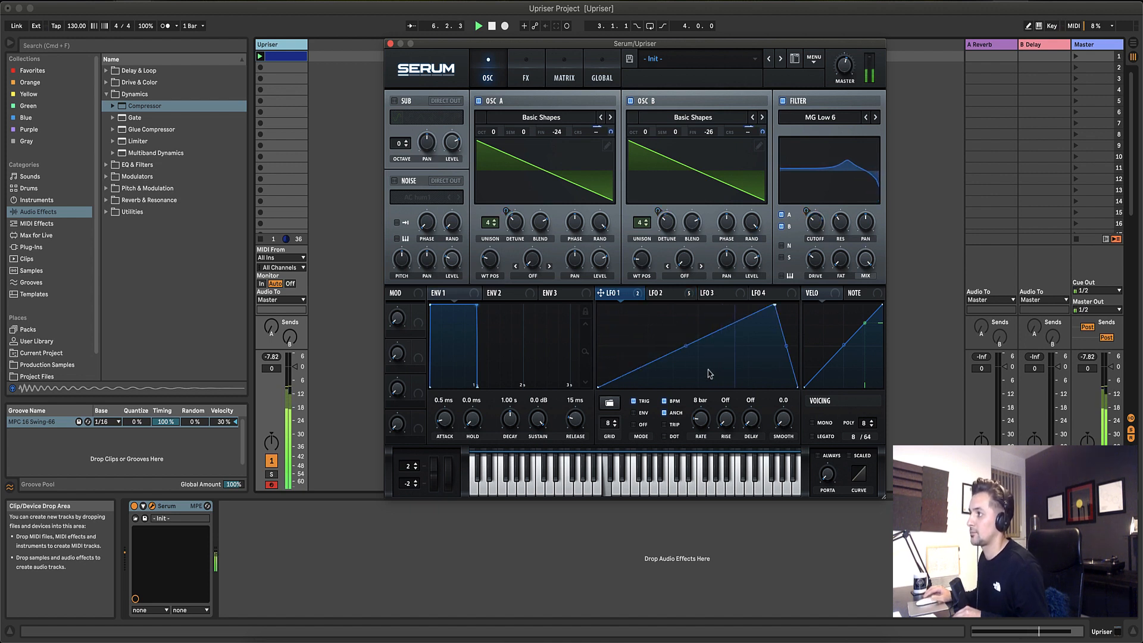
{"action": "left_click", "coordinate": [671, 295]}
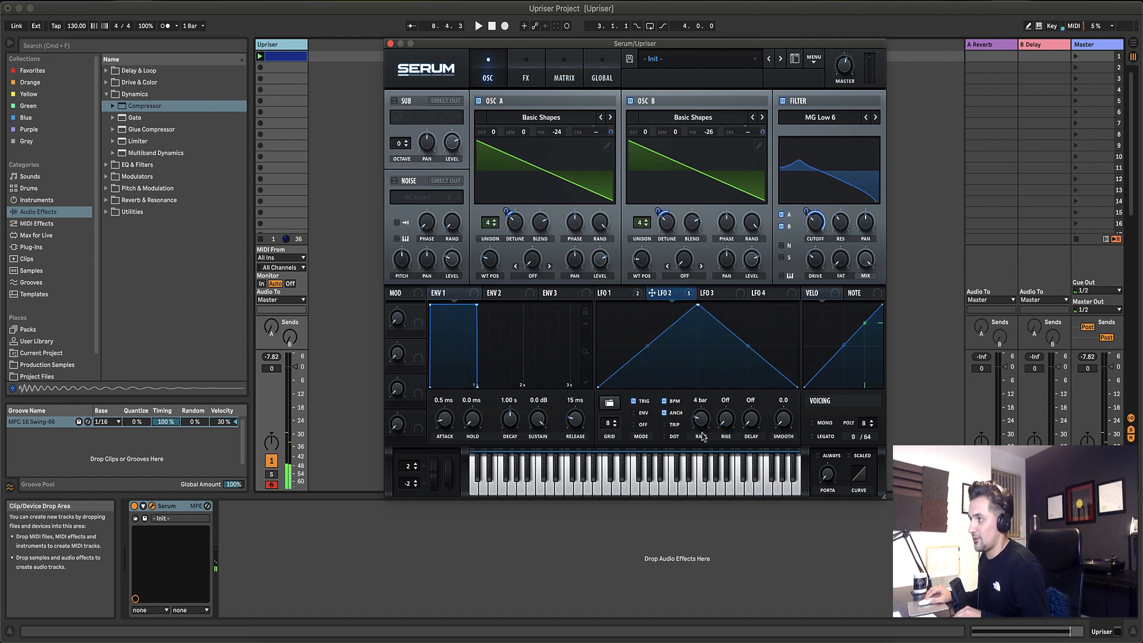
Compare both LFOs during playback and shift LFO 2's peak near the end of its cycle, like LFO 1's.
{"action": "left_click", "coordinate": [616, 294]}
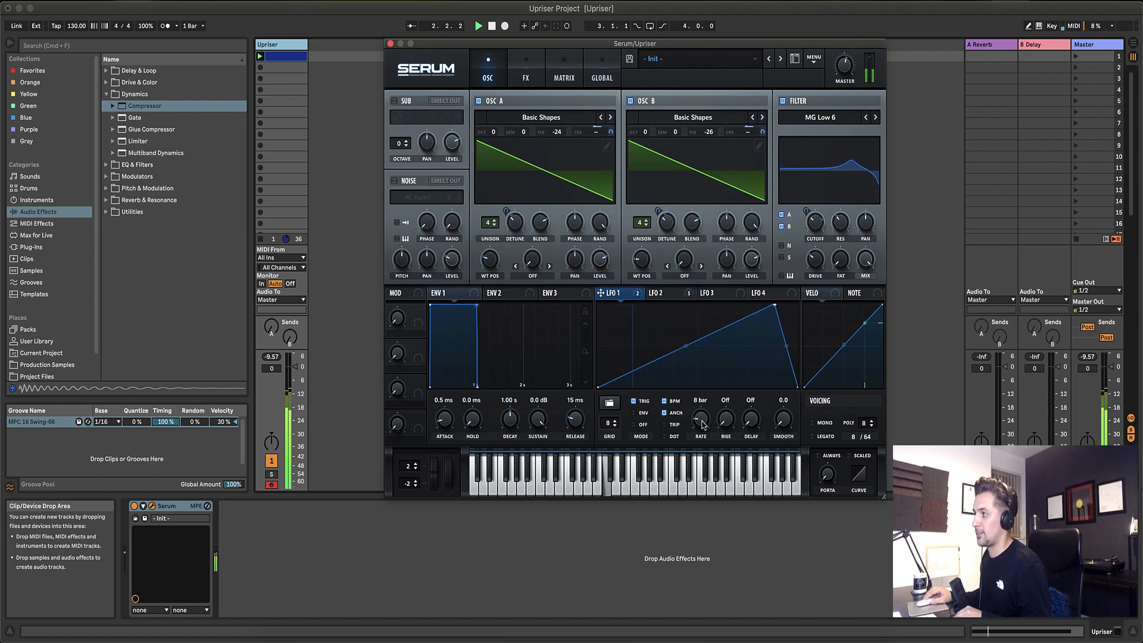
{"action": "left_click", "coordinate": [674, 296]}
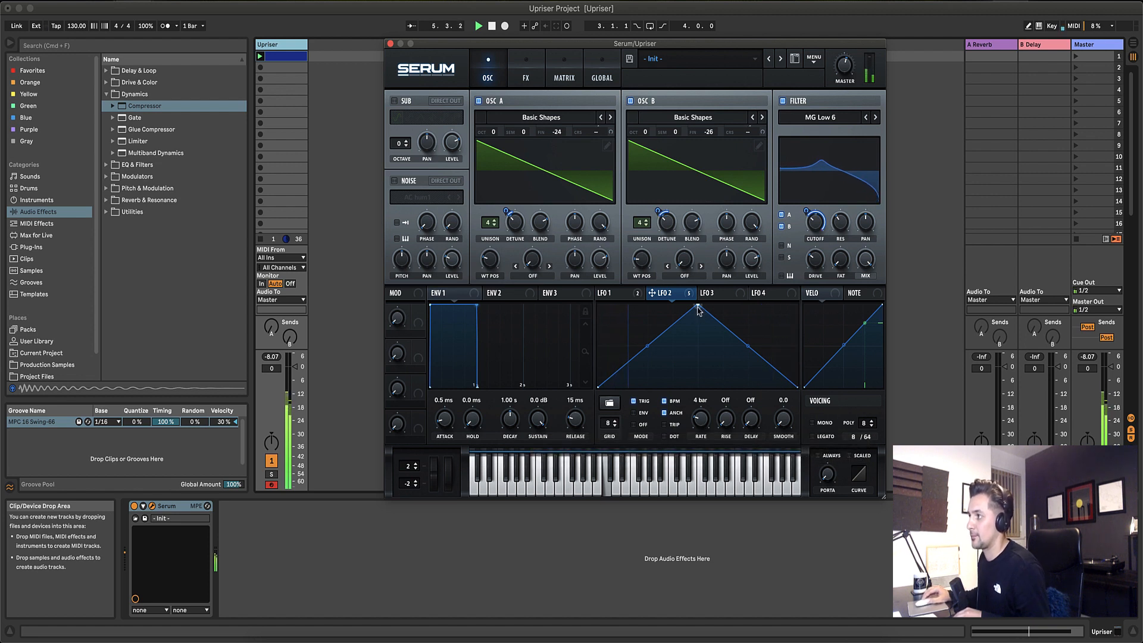
{"action": "left_click", "coordinate": [622, 294]}
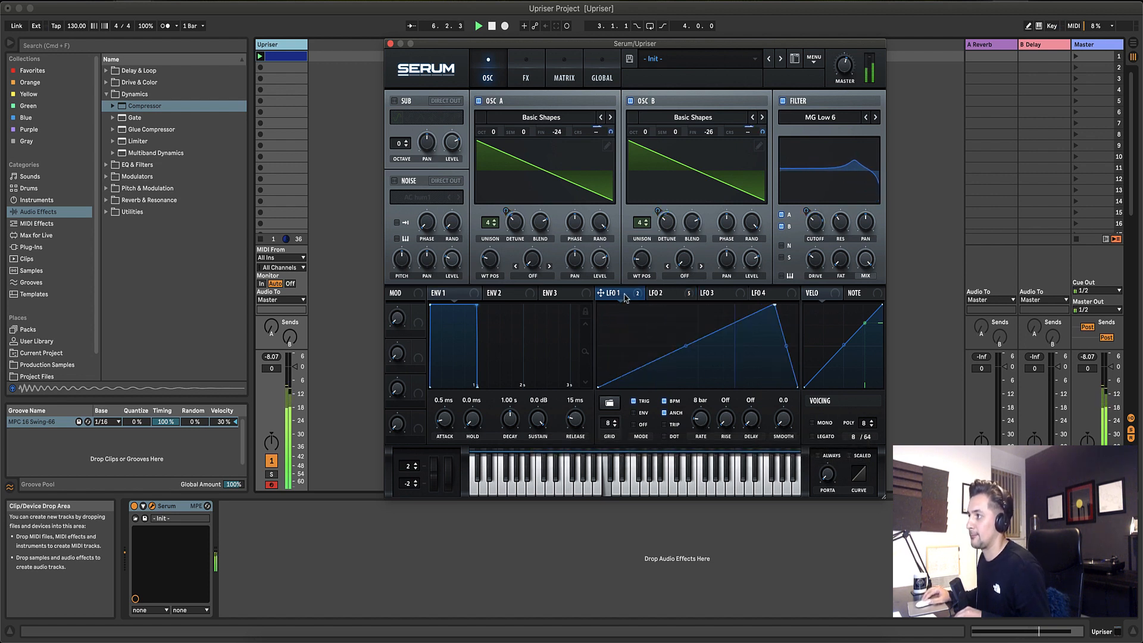
{"action": "left_click", "coordinate": [669, 297]}
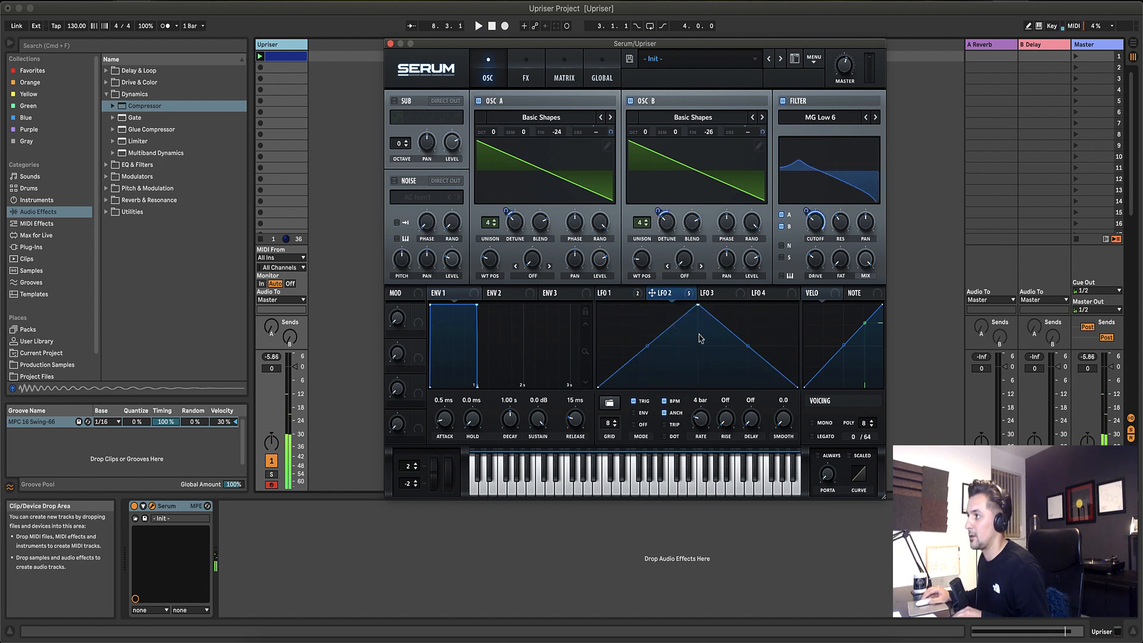
{"action": "left_click_drag", "start_coordinate": [697, 305], "coordinate": [772, 292]}
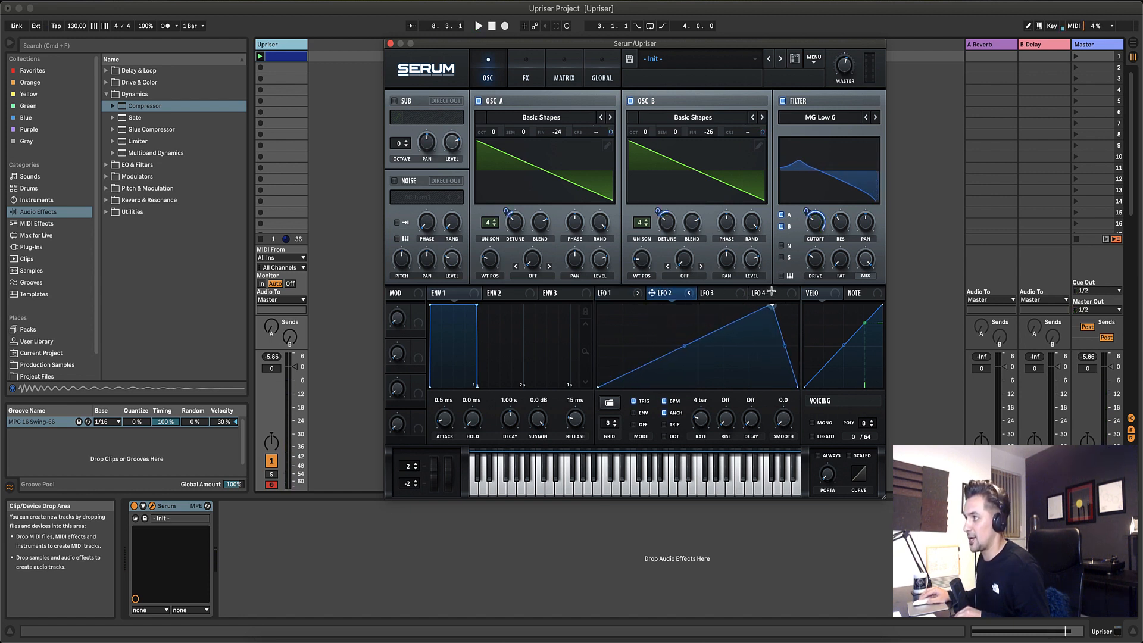
Check LFO 1's shape while the clip plays and fine-tune LFO 2's peak position to match it.
{"action": "left_click", "coordinate": [623, 297]}
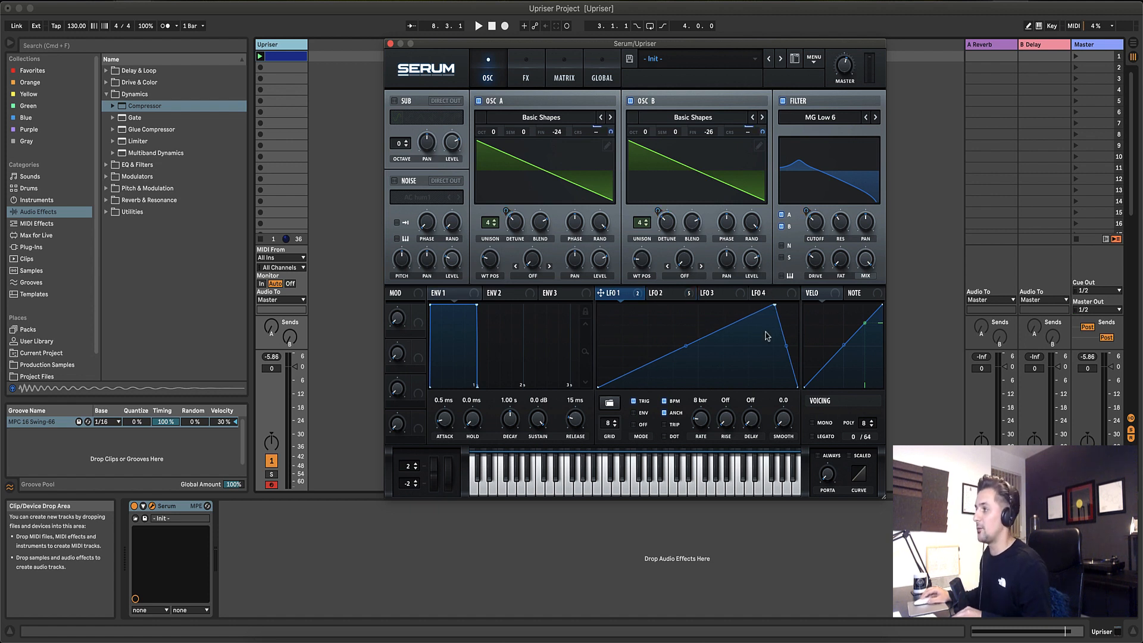
{"action": "key", "text": "space"}
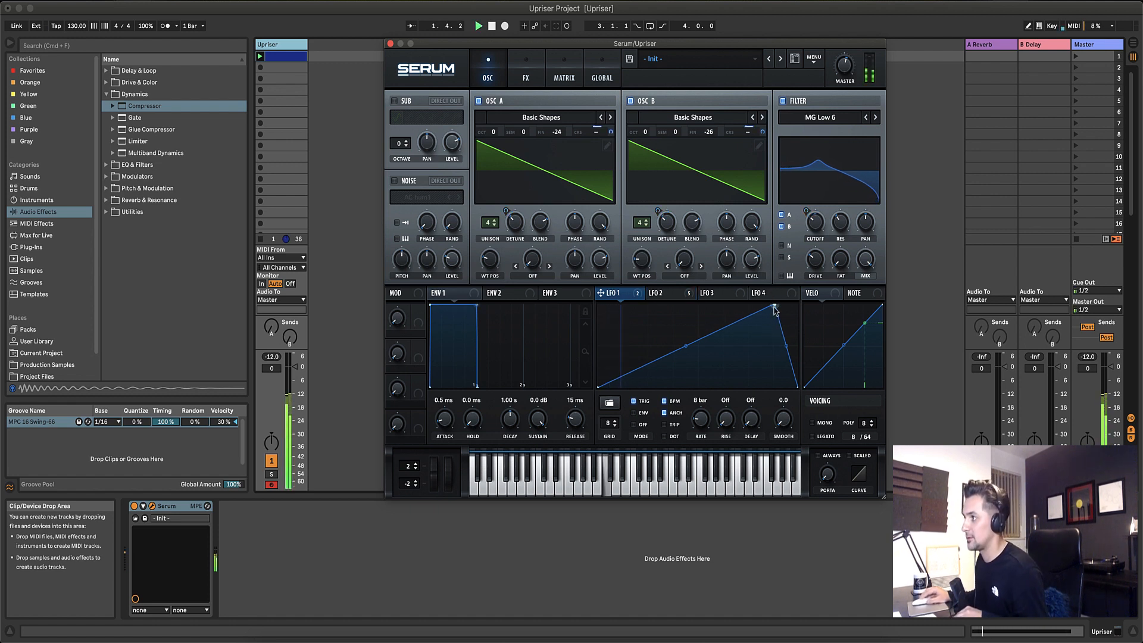
{"action": "left_click", "coordinate": [677, 294]}
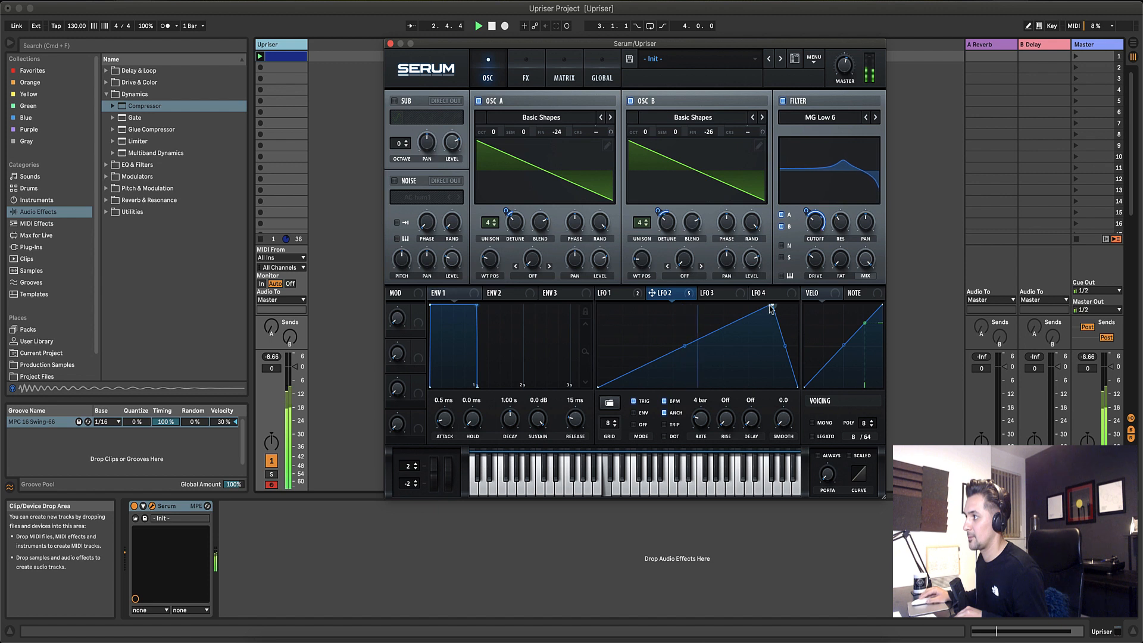
{"action": "left_click_drag", "start_coordinate": [770, 305], "coordinate": [775, 304]}
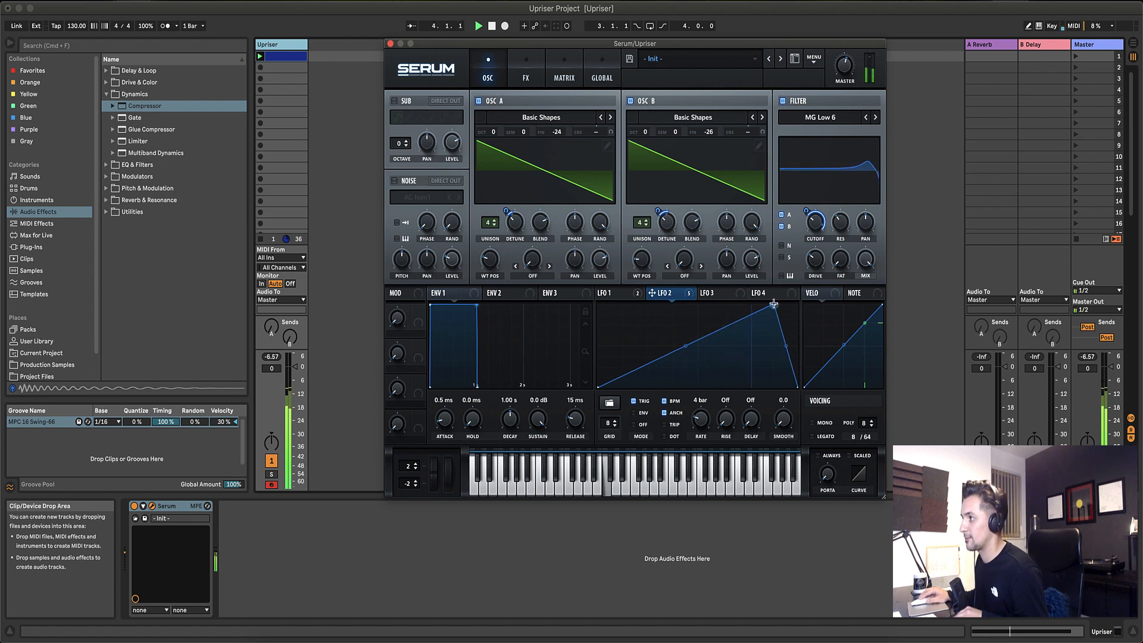
{"action": "left_click", "coordinate": [622, 297]}
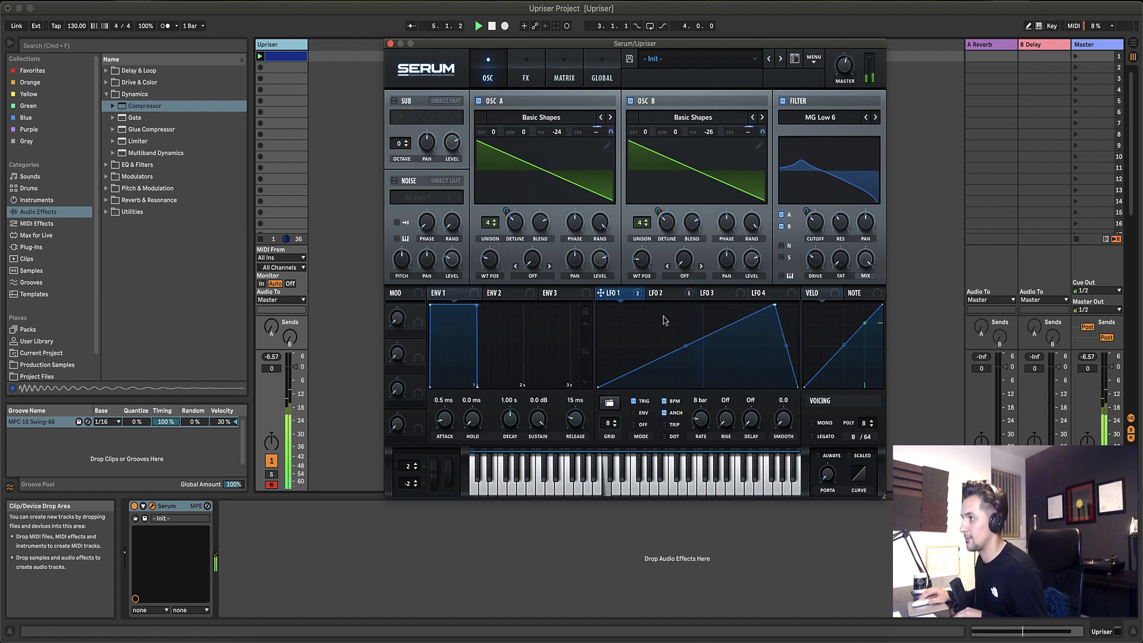
{"action": "left_click", "coordinate": [661, 294]}
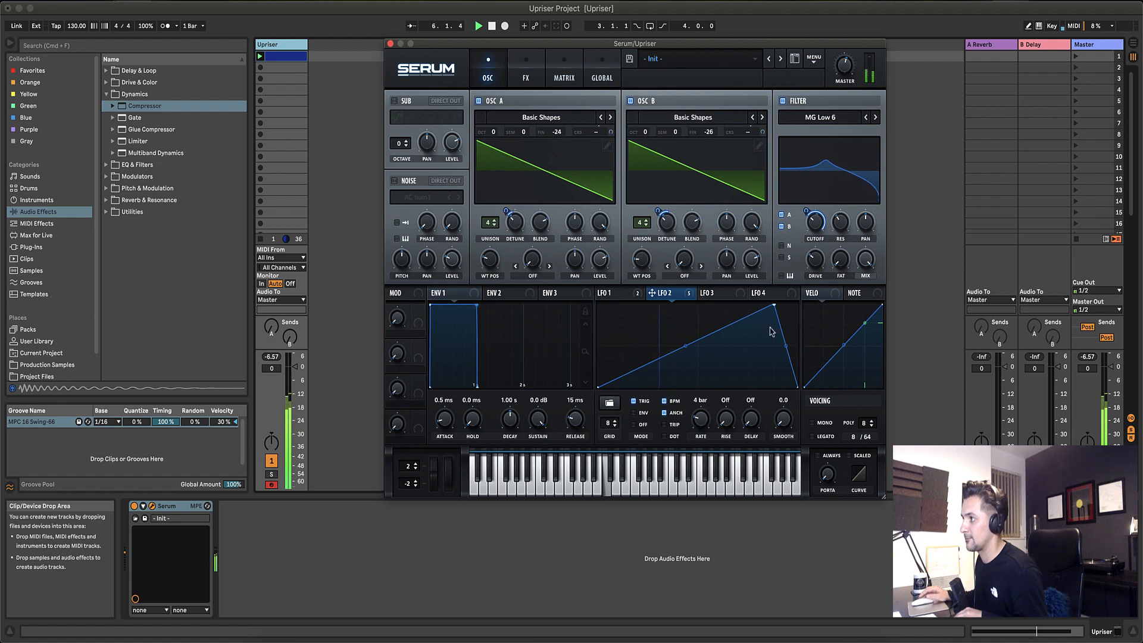
Set LFO 2's rate to 8 bar and audition the whole clip, checking LFO 2 against LFO 1.
{"action": "mouse_move", "coordinate": [672, 302]}
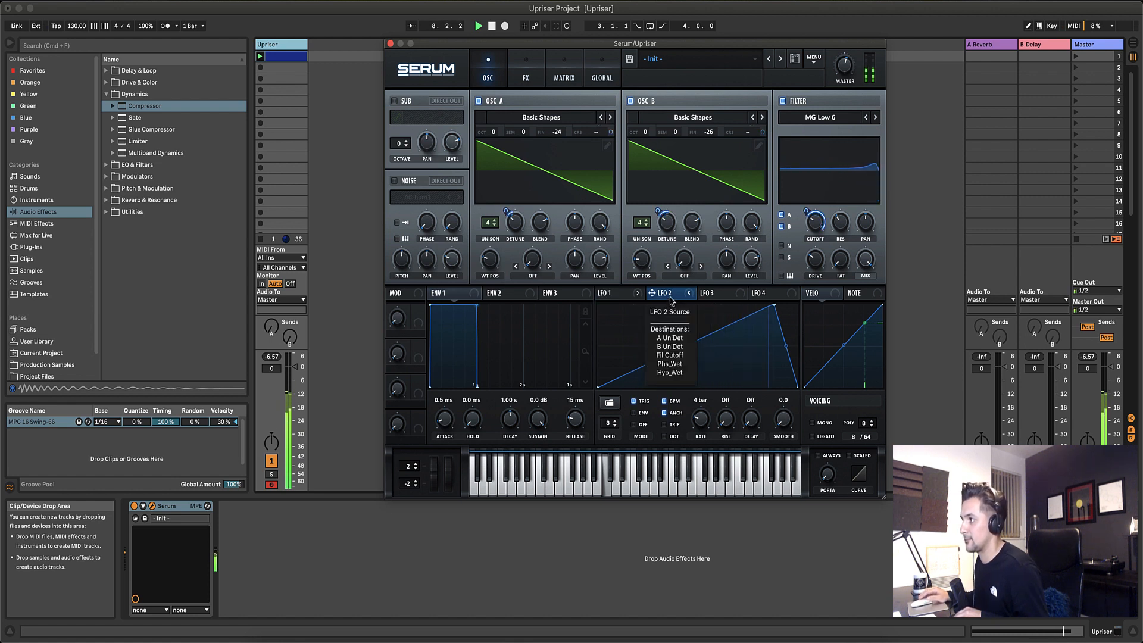
{"action": "key", "text": "space"}
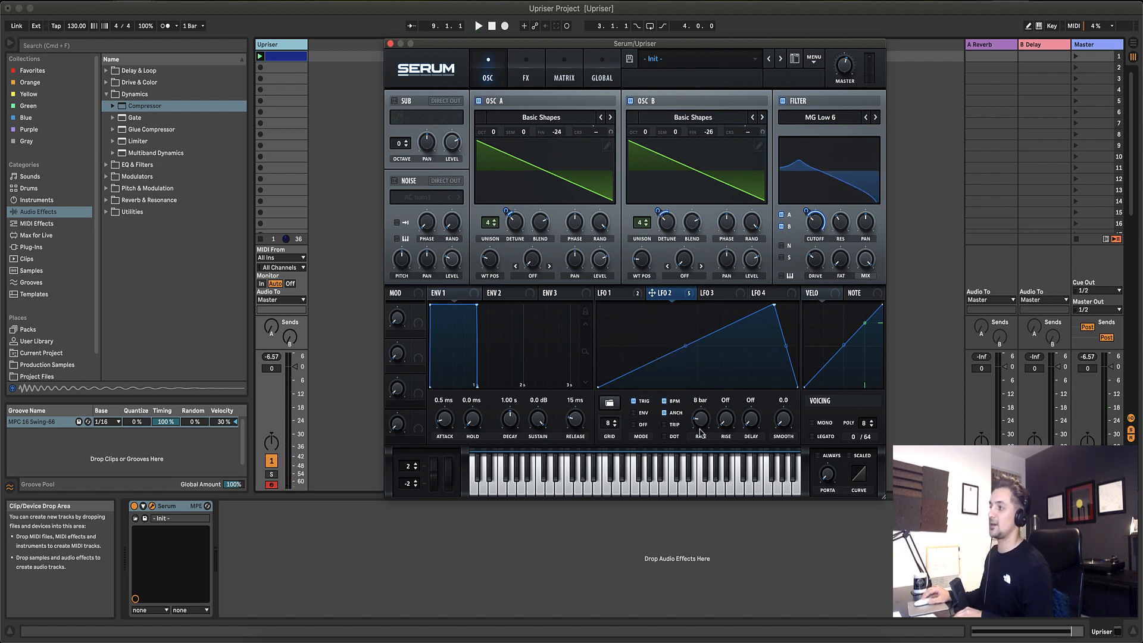
{"action": "key", "text": "space"}
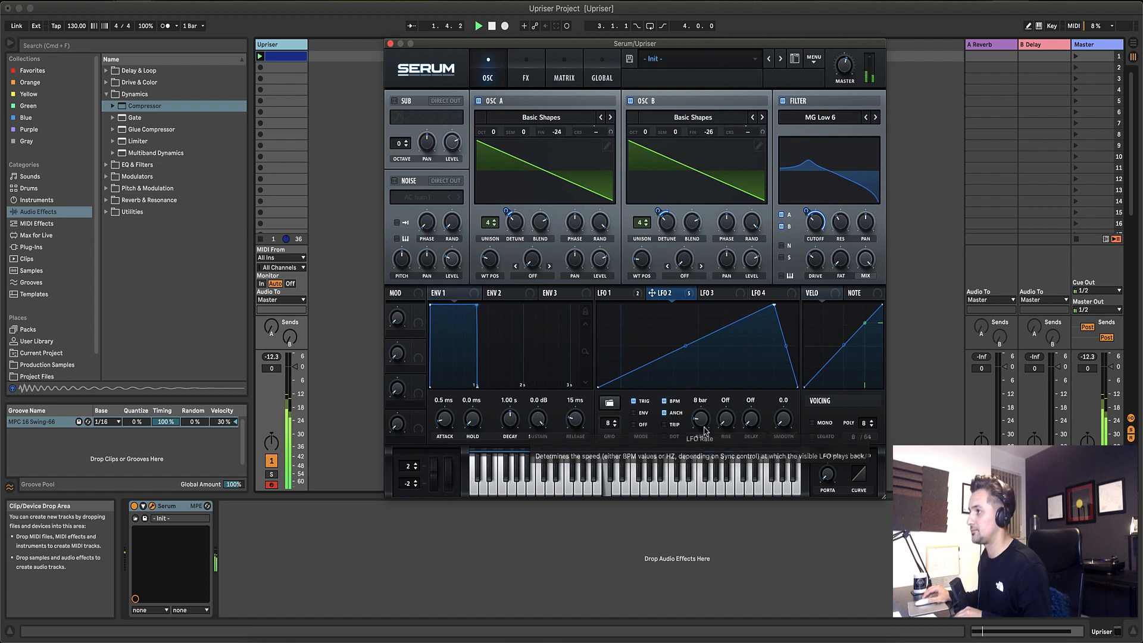
{"action": "left_click", "coordinate": [620, 293]}
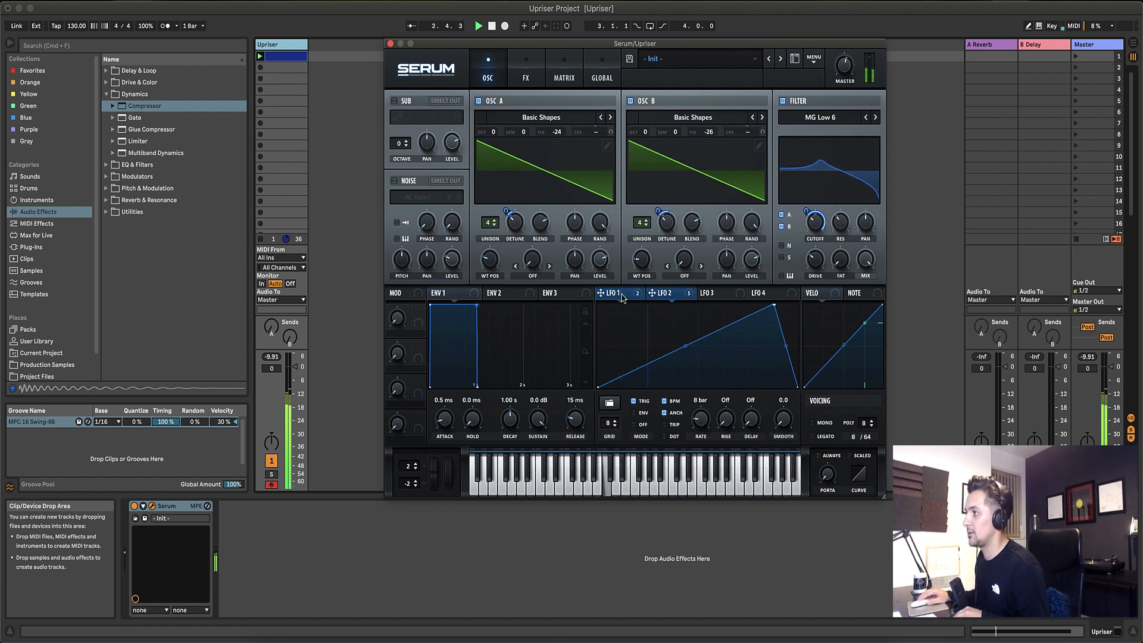
{"action": "left_click", "coordinate": [671, 294]}
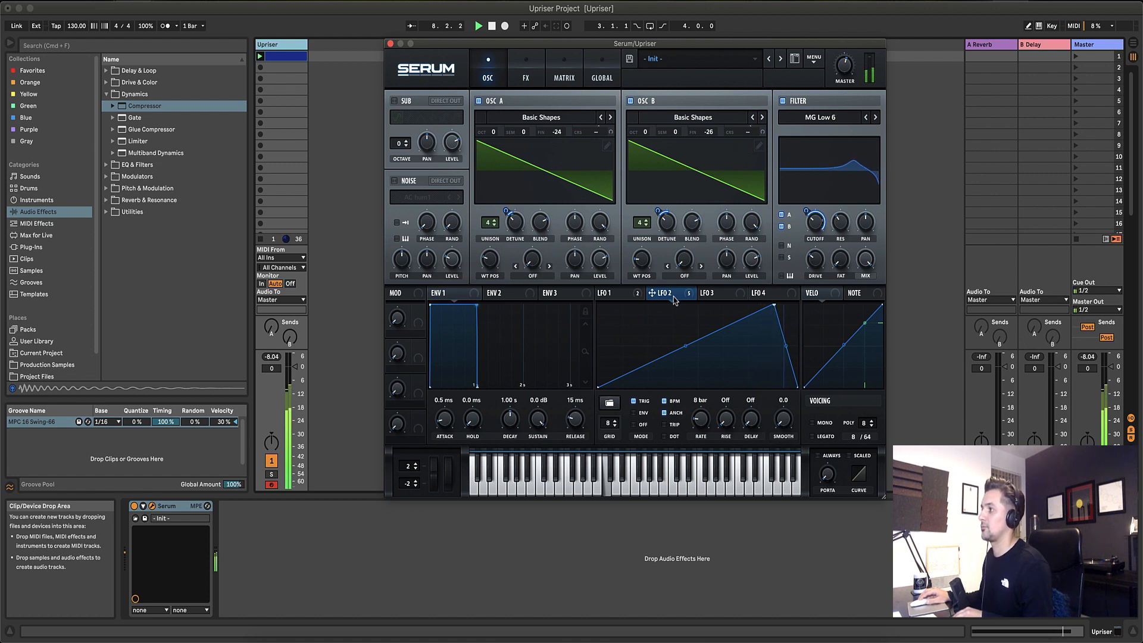
{"action": "key", "text": "space"}
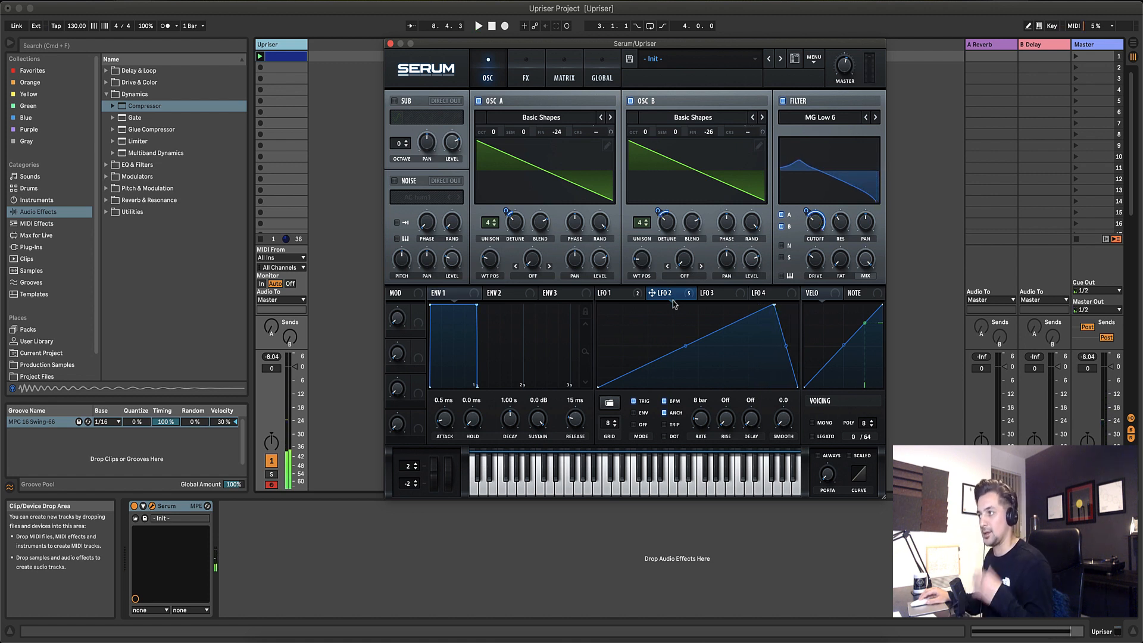